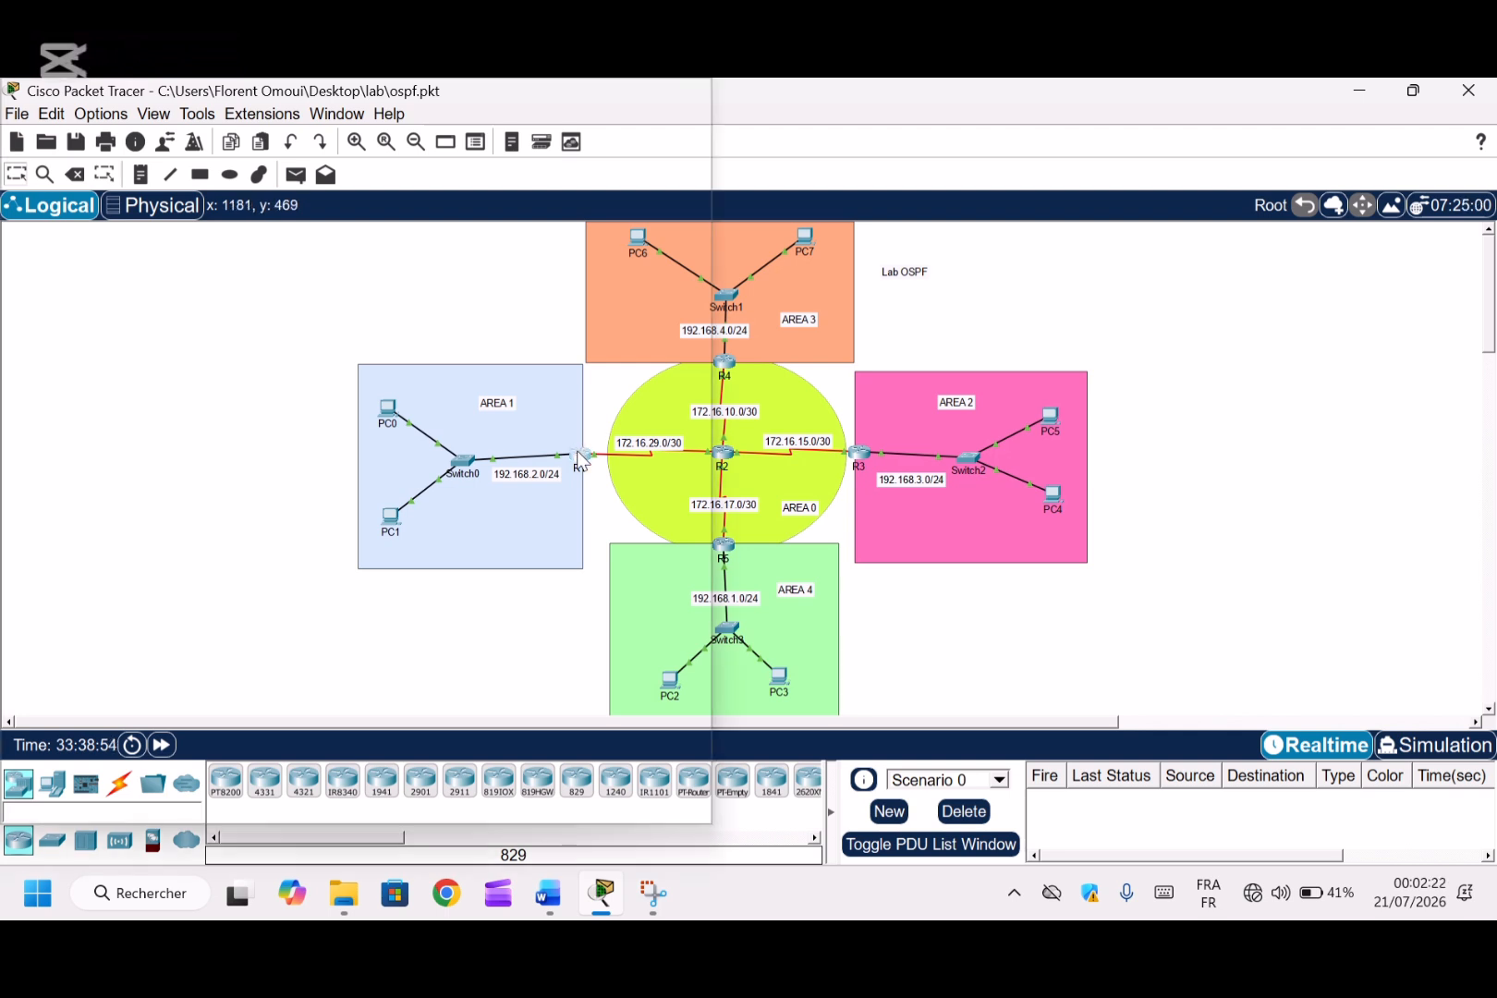
Open router R1's command line, keep its window on top beside the topology, and enter global configuration mode
left_click(579, 456)
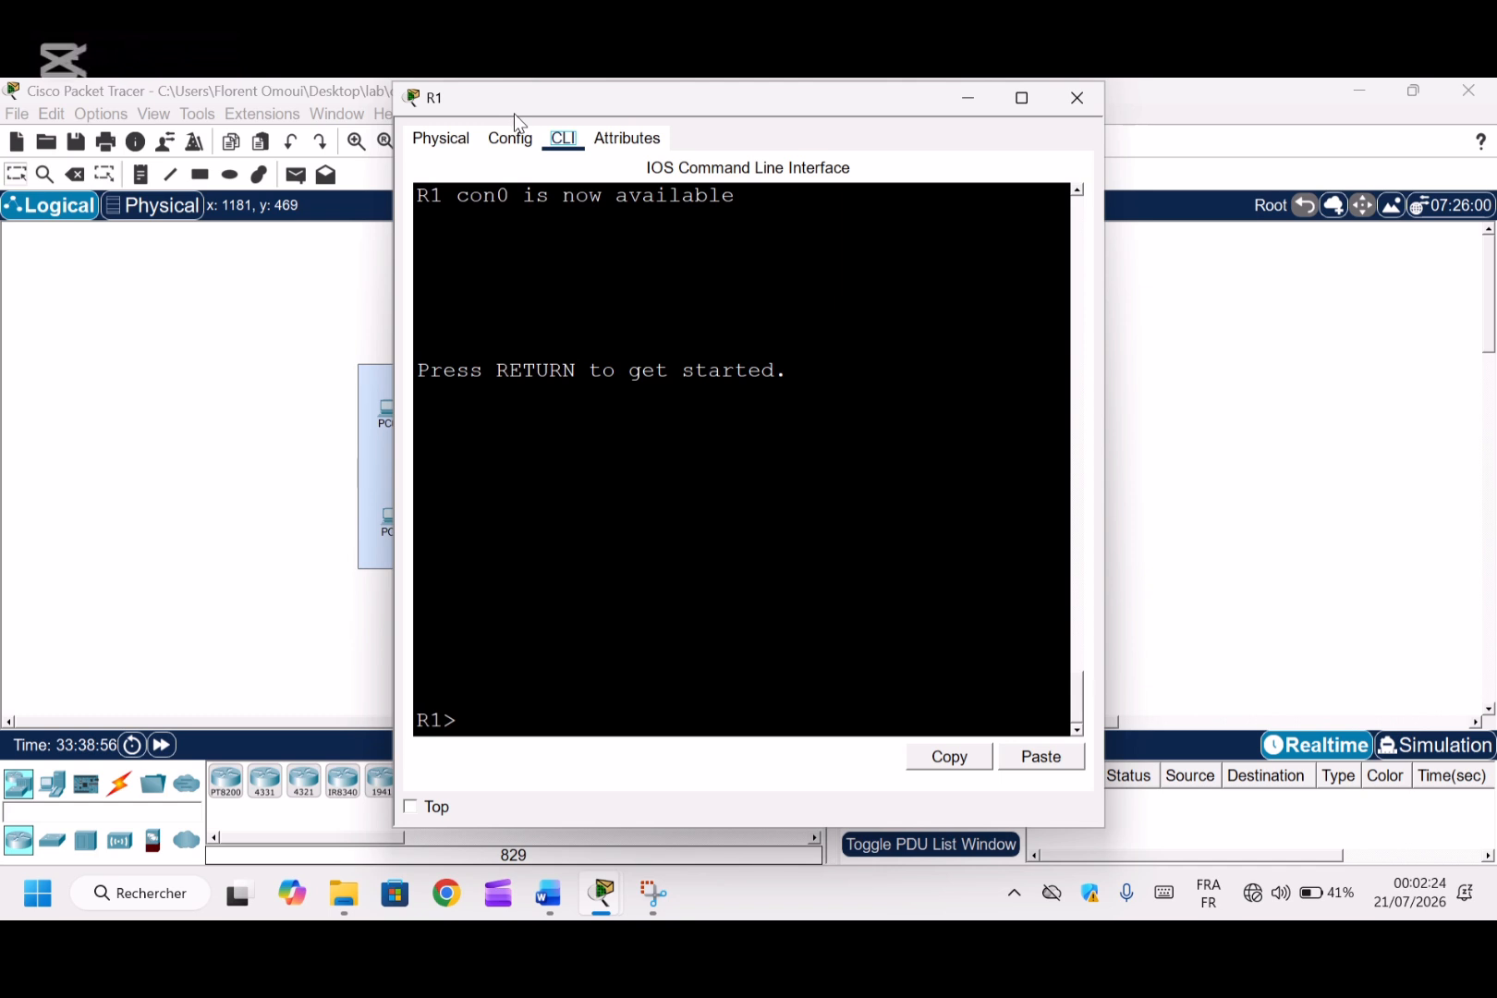
left_click_drag(514, 114, 859, 155)
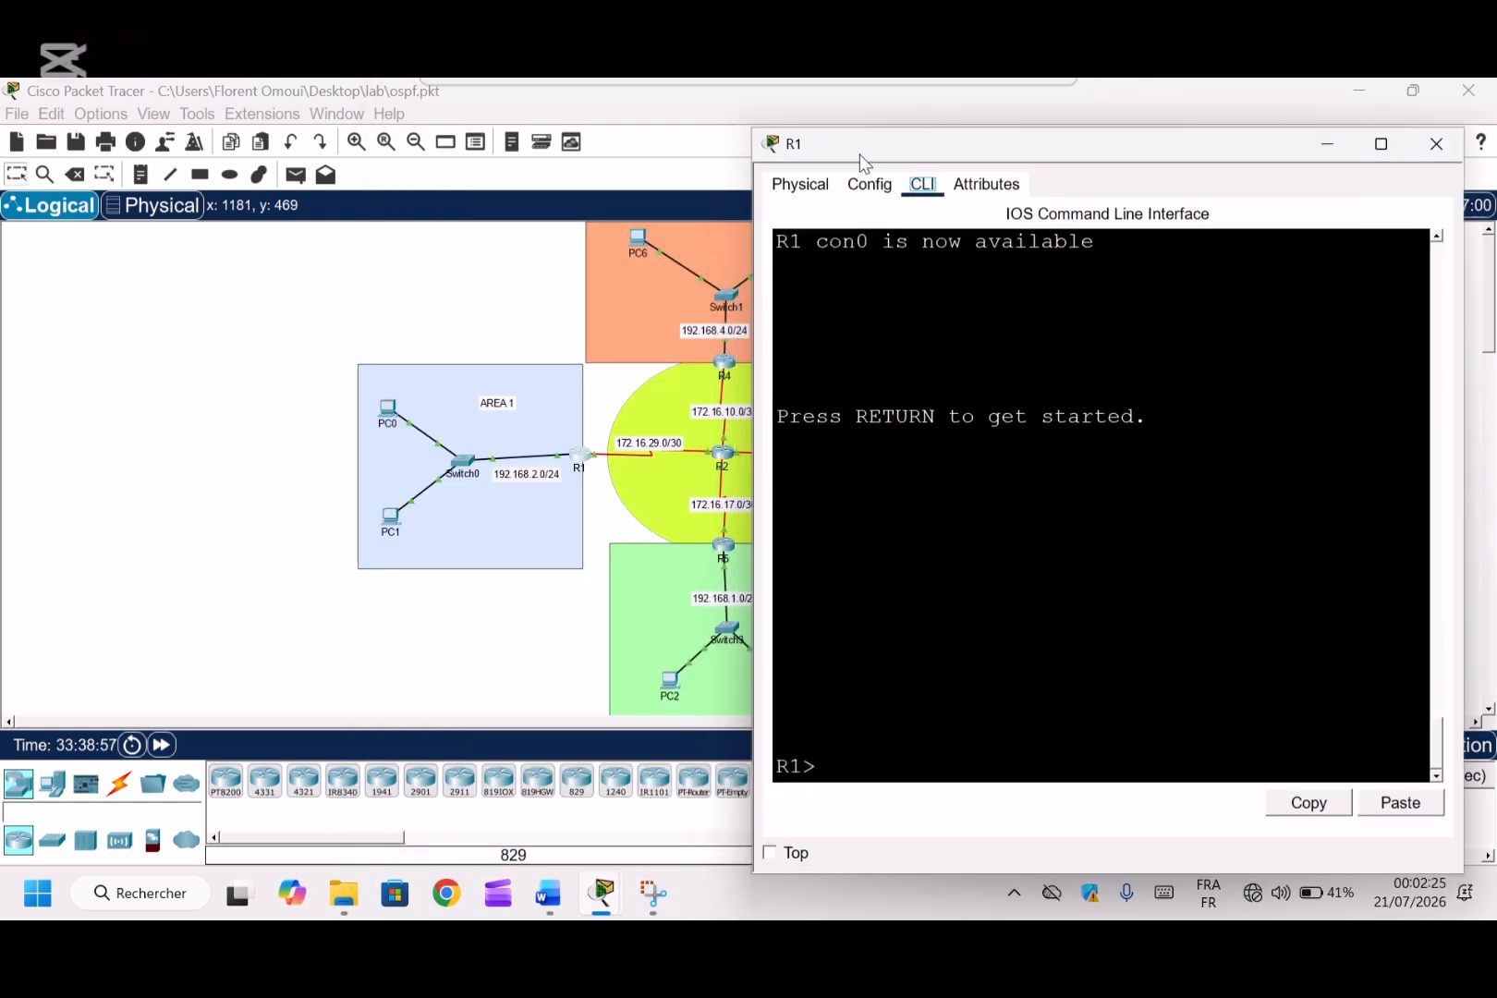
left_click(770, 852)
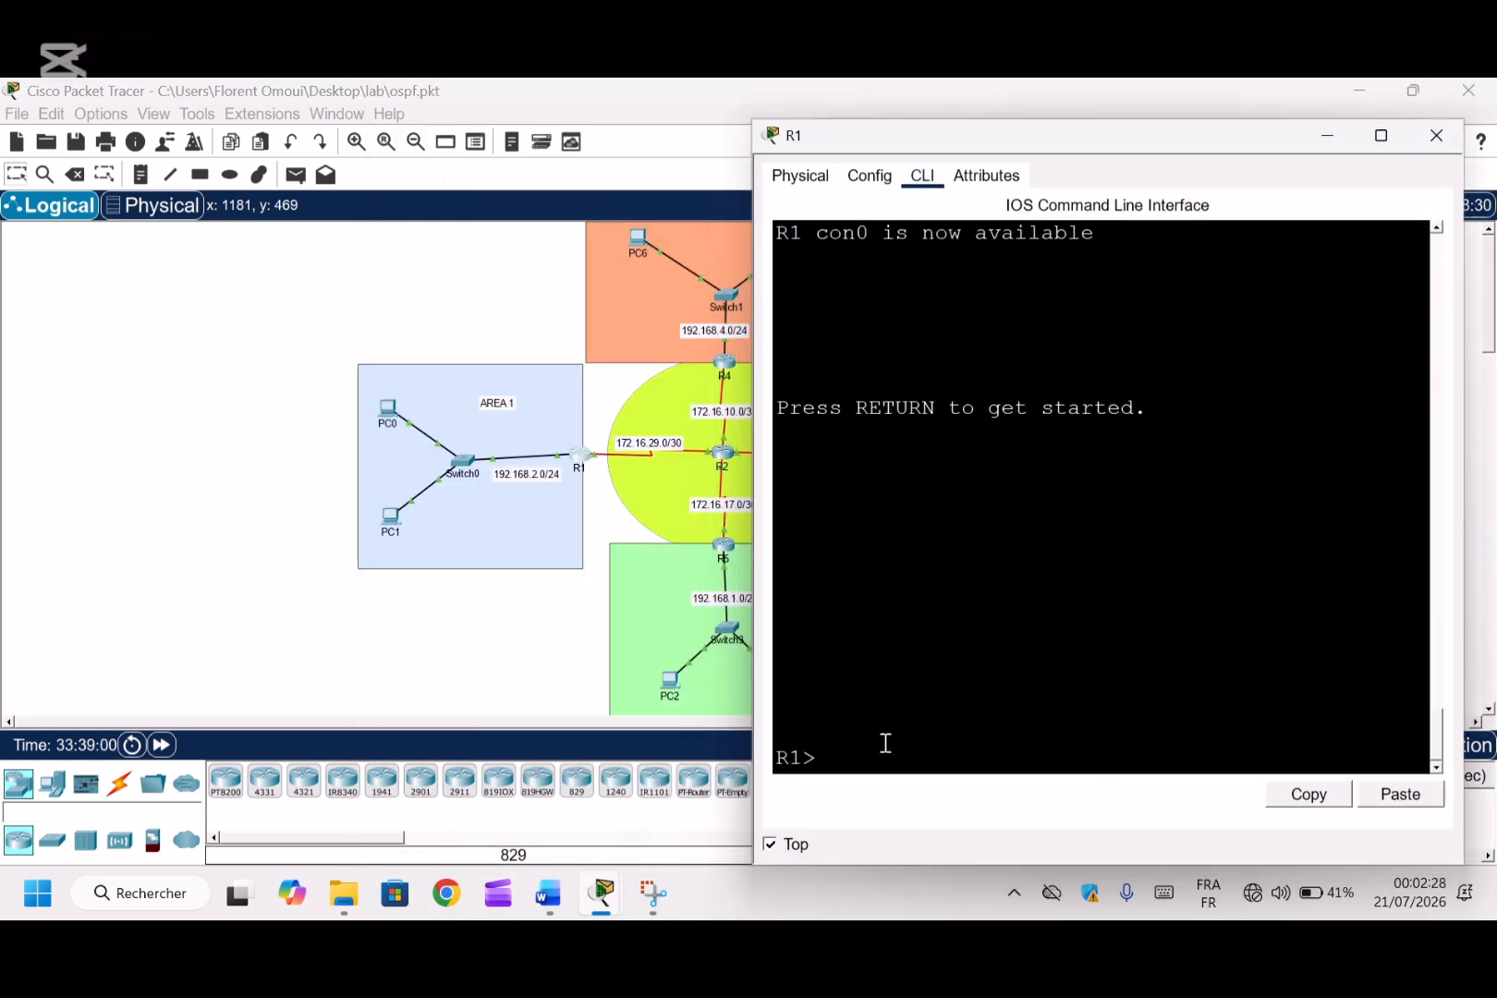
type("en")
key("Return")
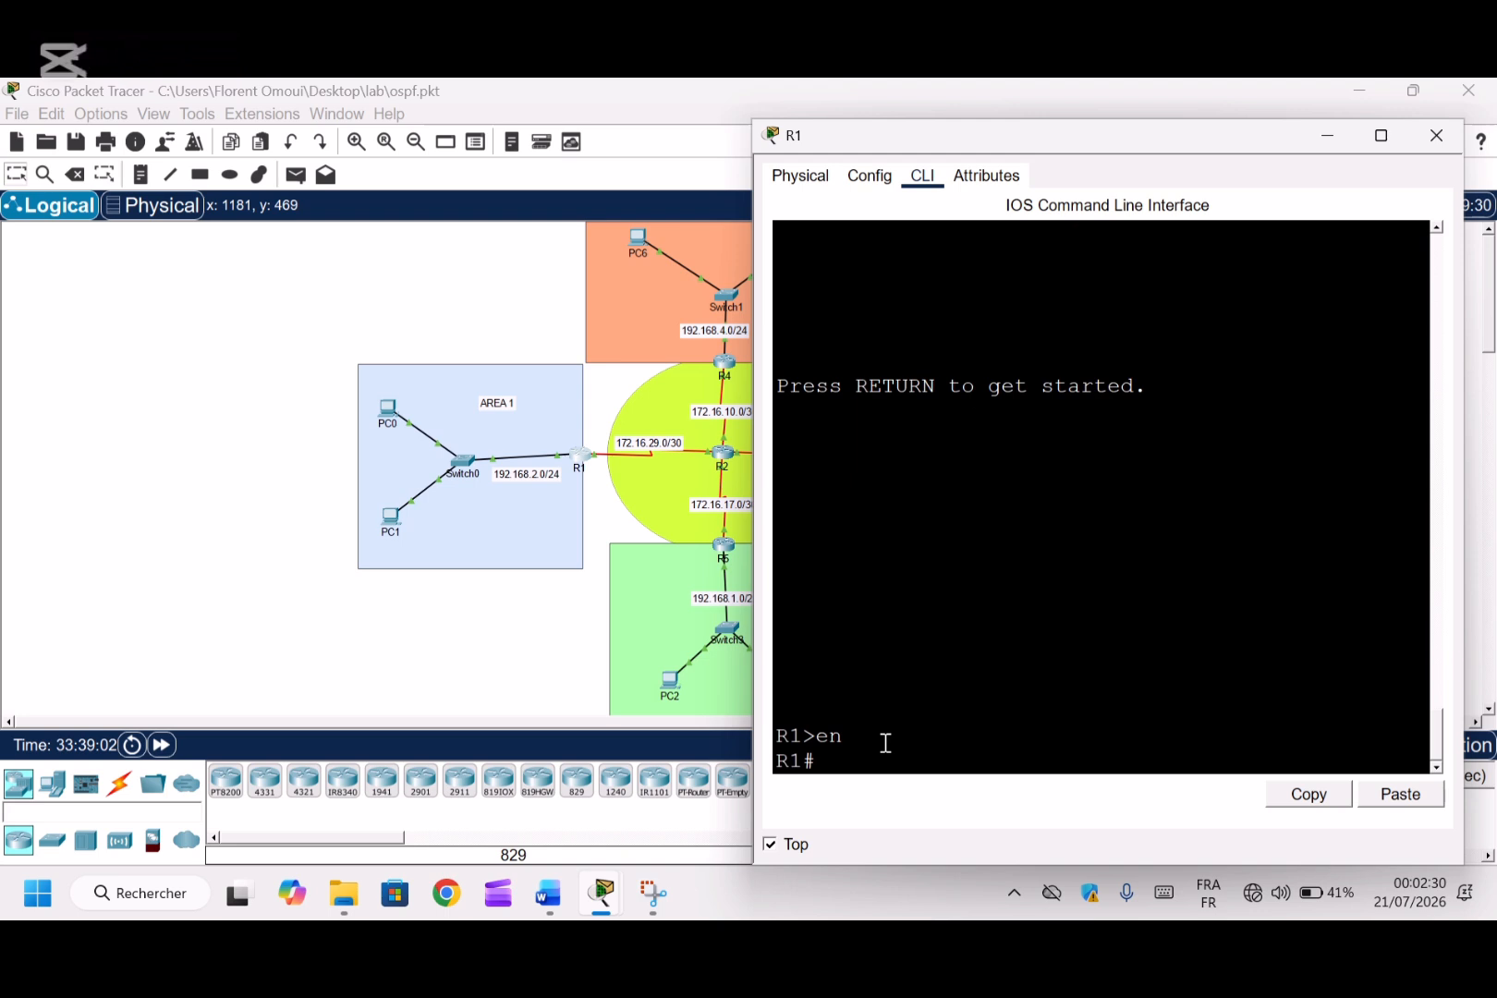
type("conf t")
key("Return")
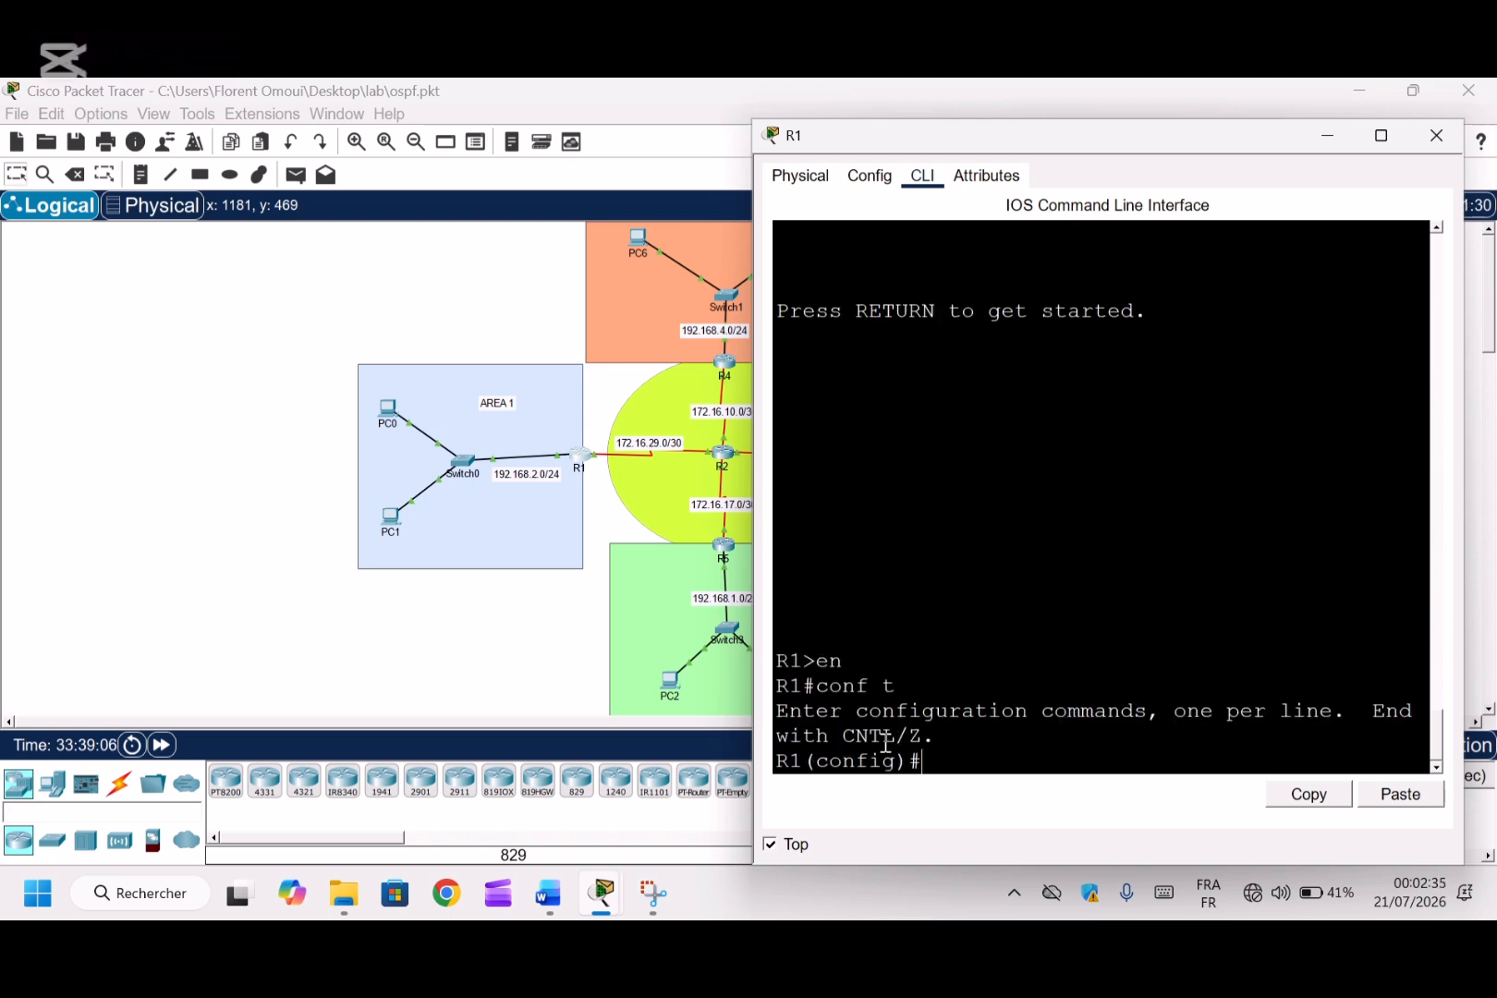
Start OSPF routing on R1 with process ID 10, checking the allowed process ID range with the command help
type("rou")
key("Tab")
type("os")
key("Tab")
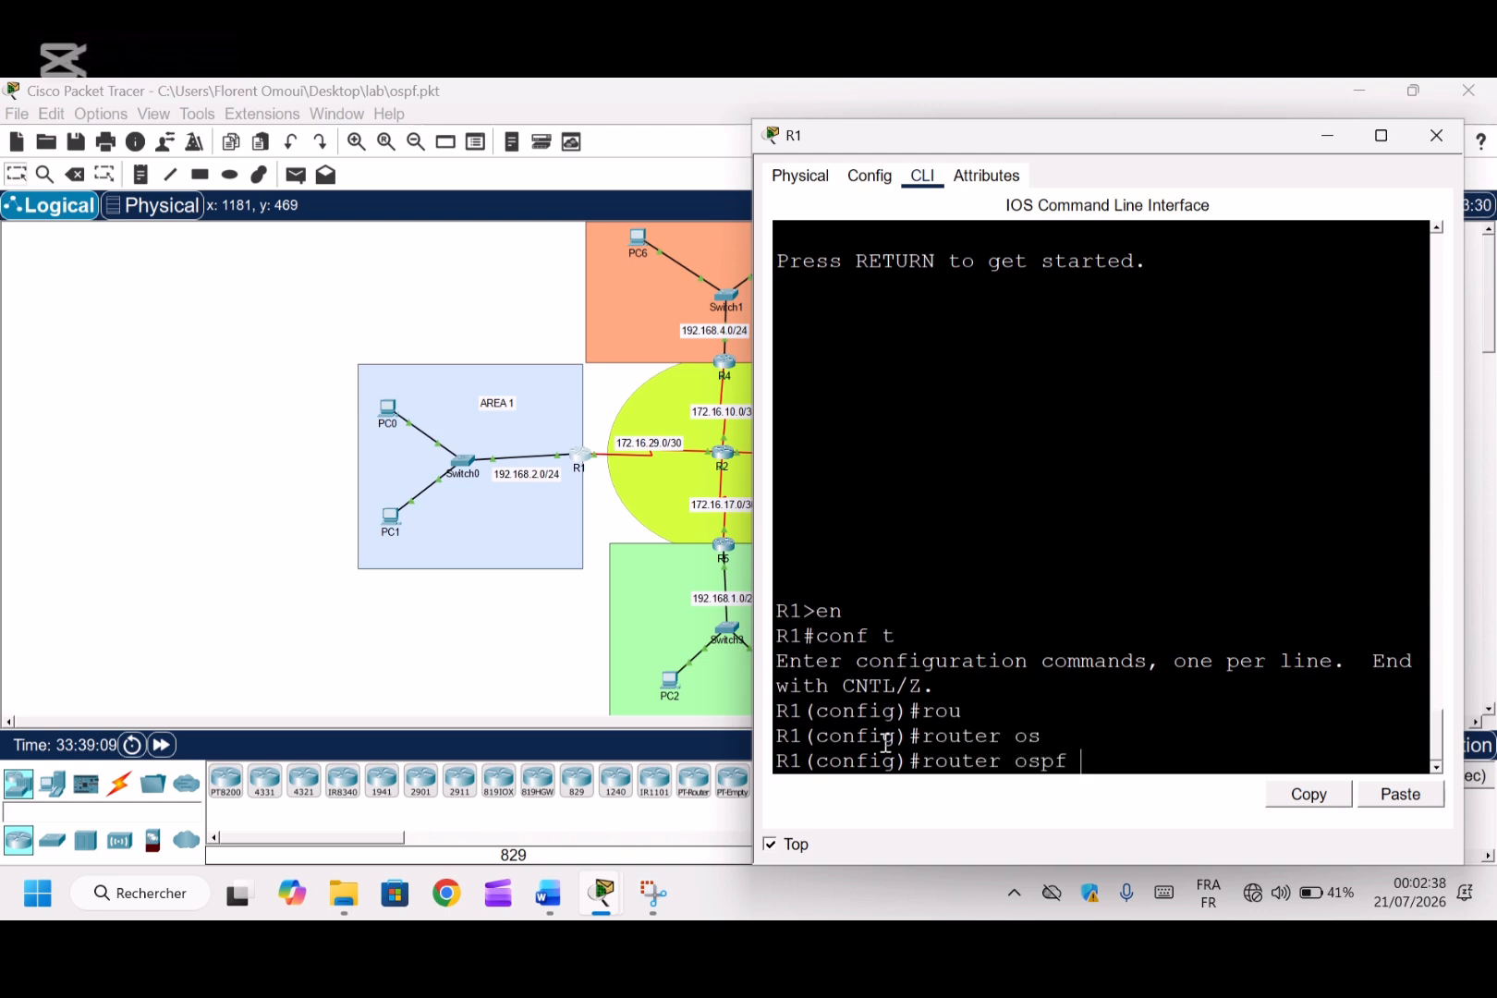
type("?")
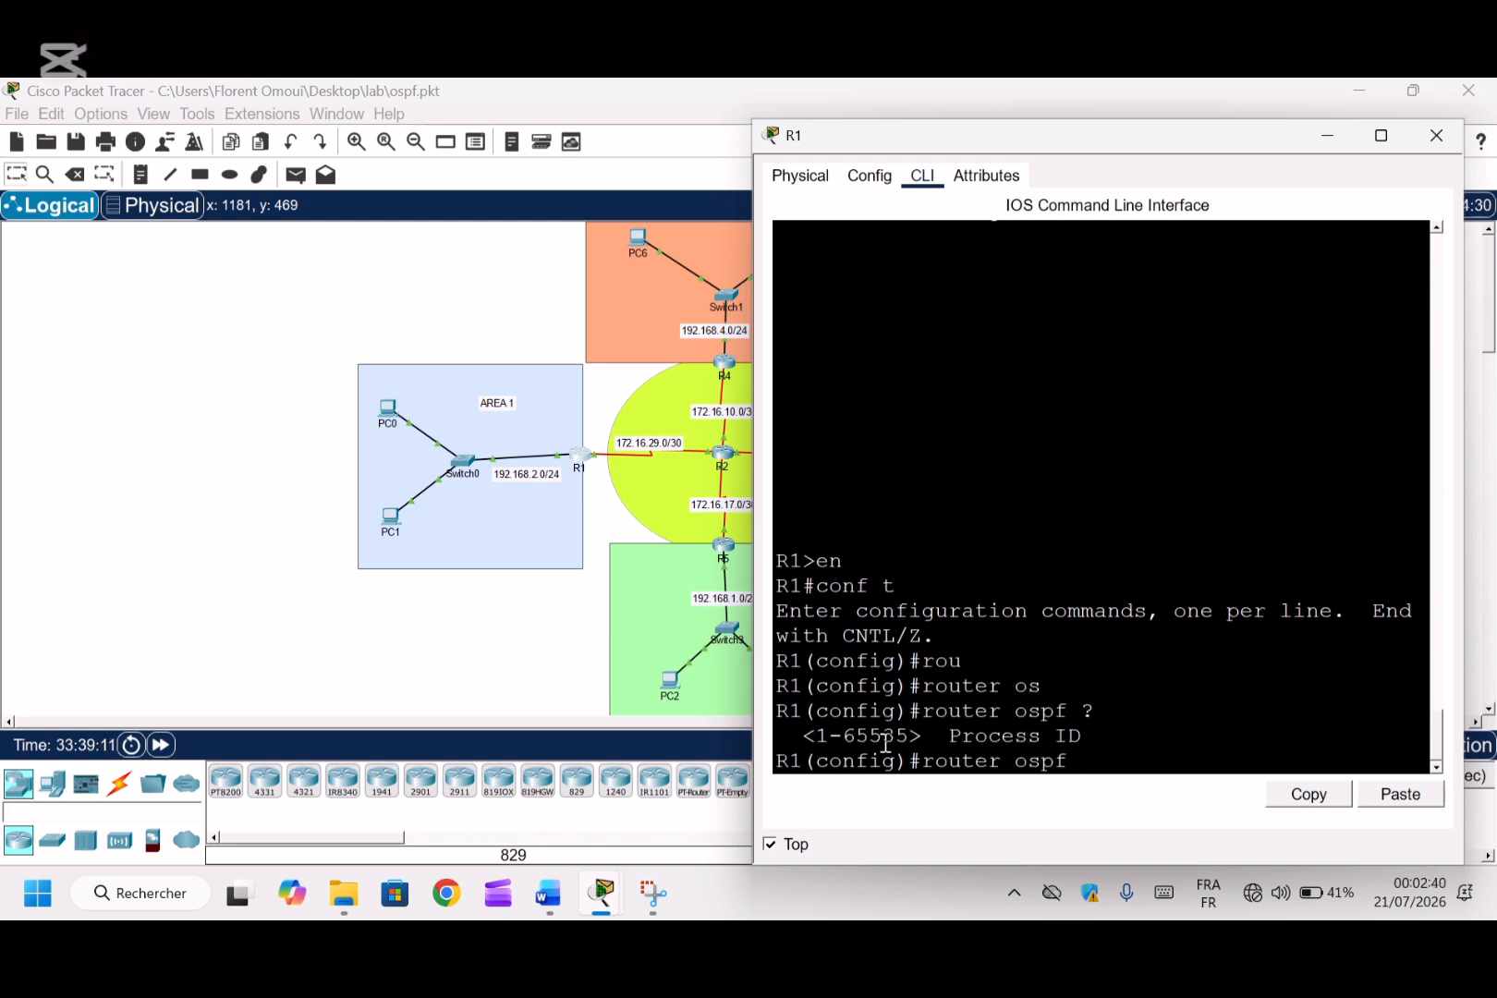
type("10")
key("Return")
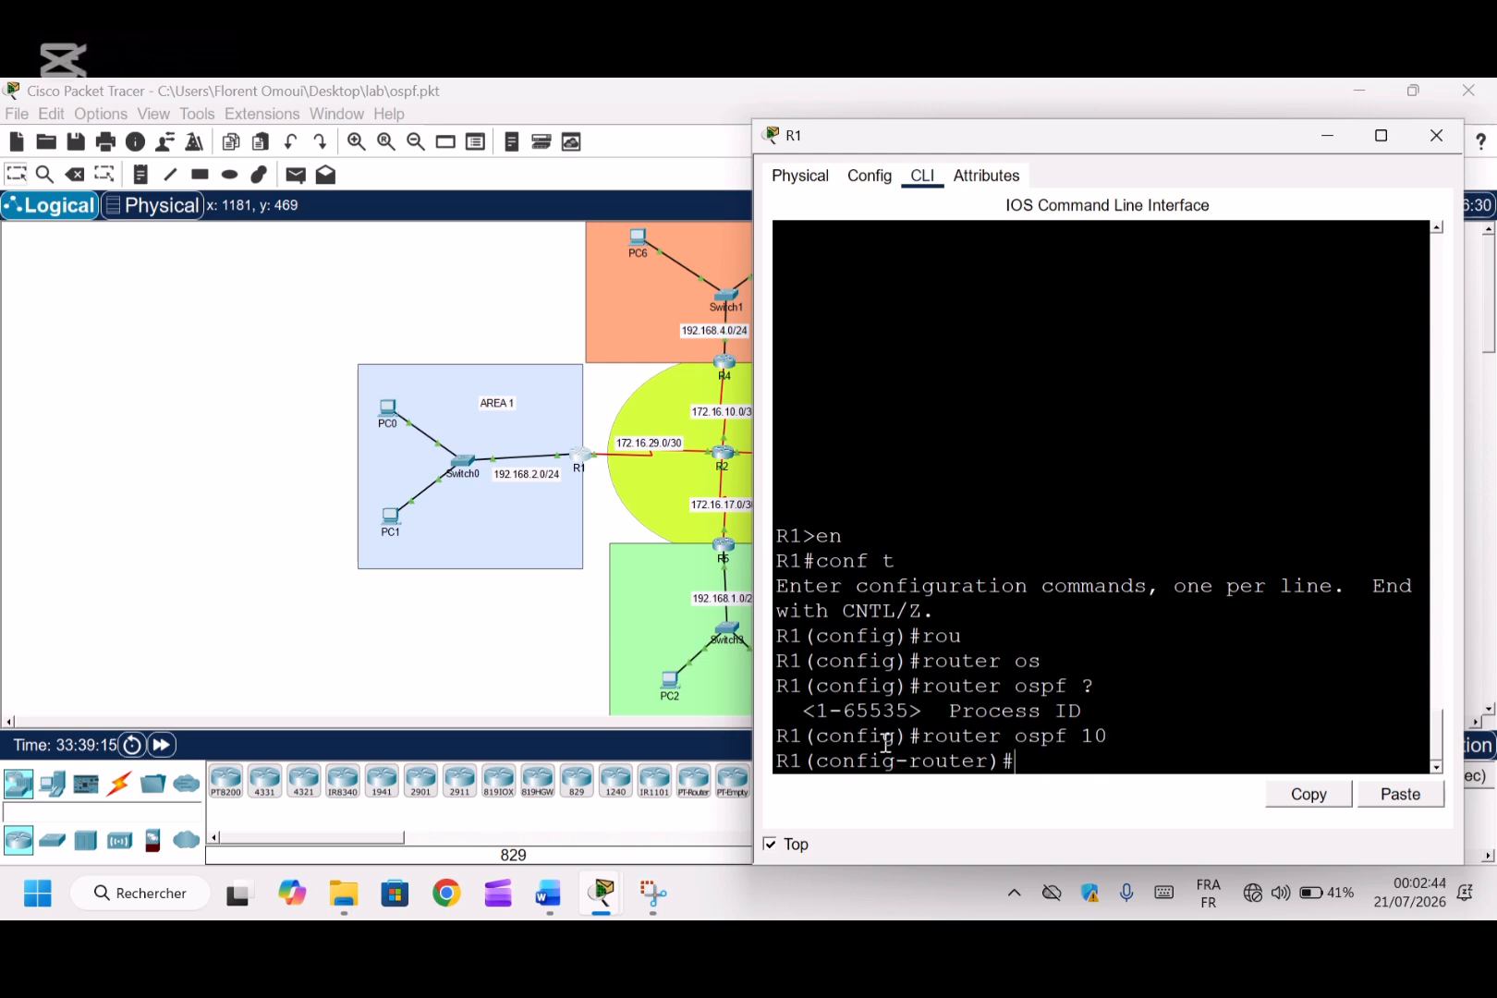
Advertise network 192.168.2.0 with wildcard mask 0.0.0.255 in area 1 on R1
type("net")
key("Tab")
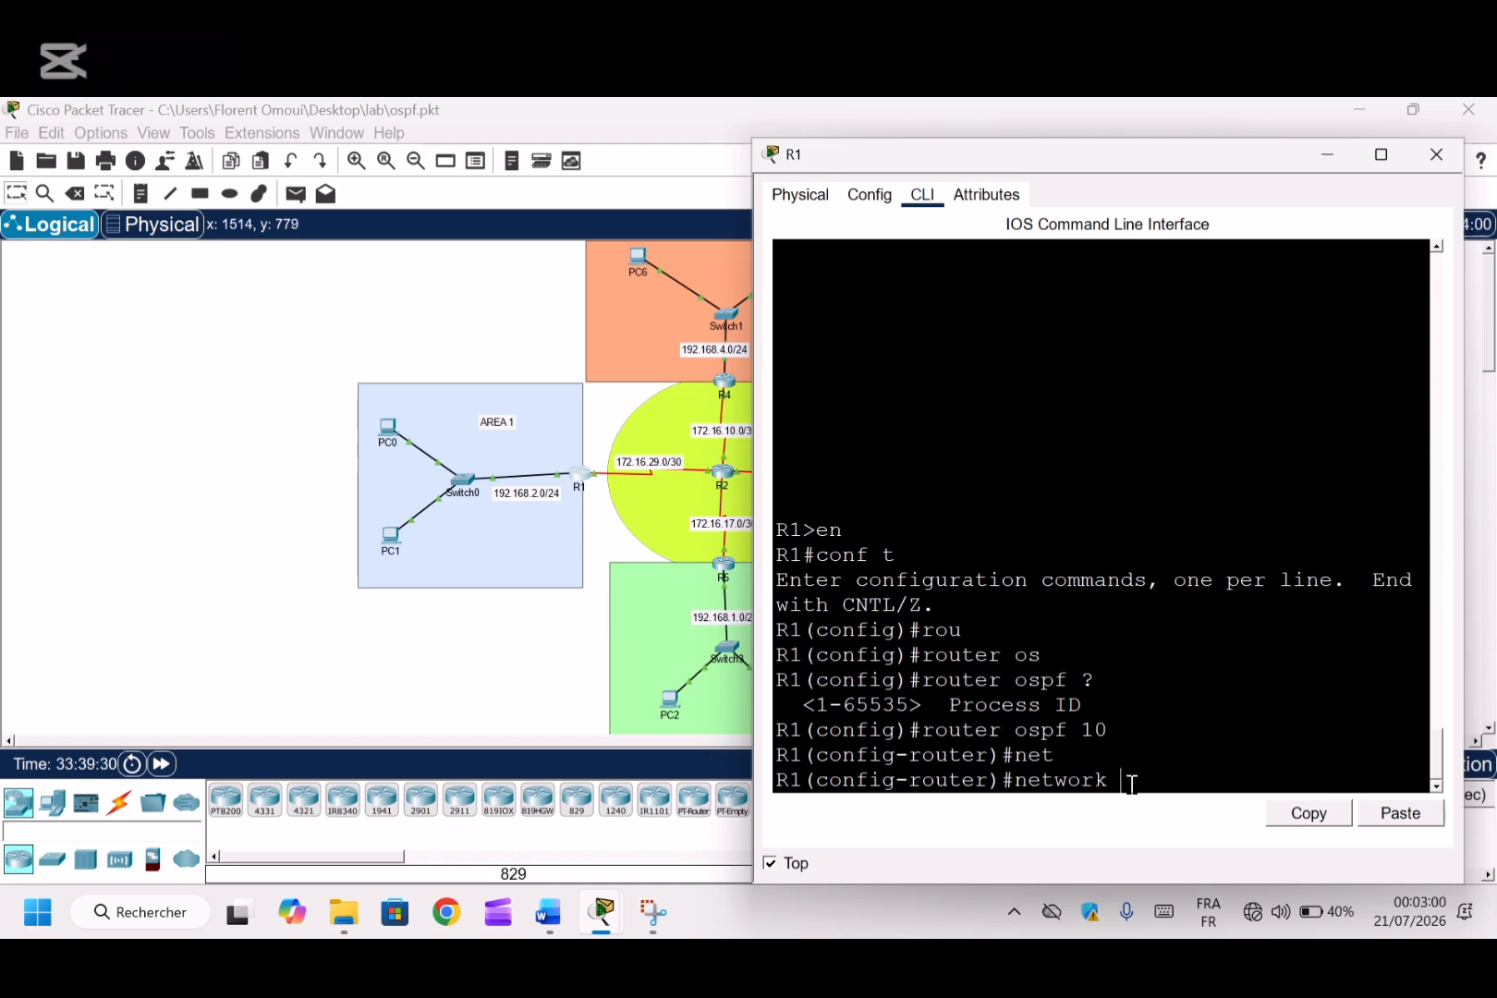
type("192.168.2.0")
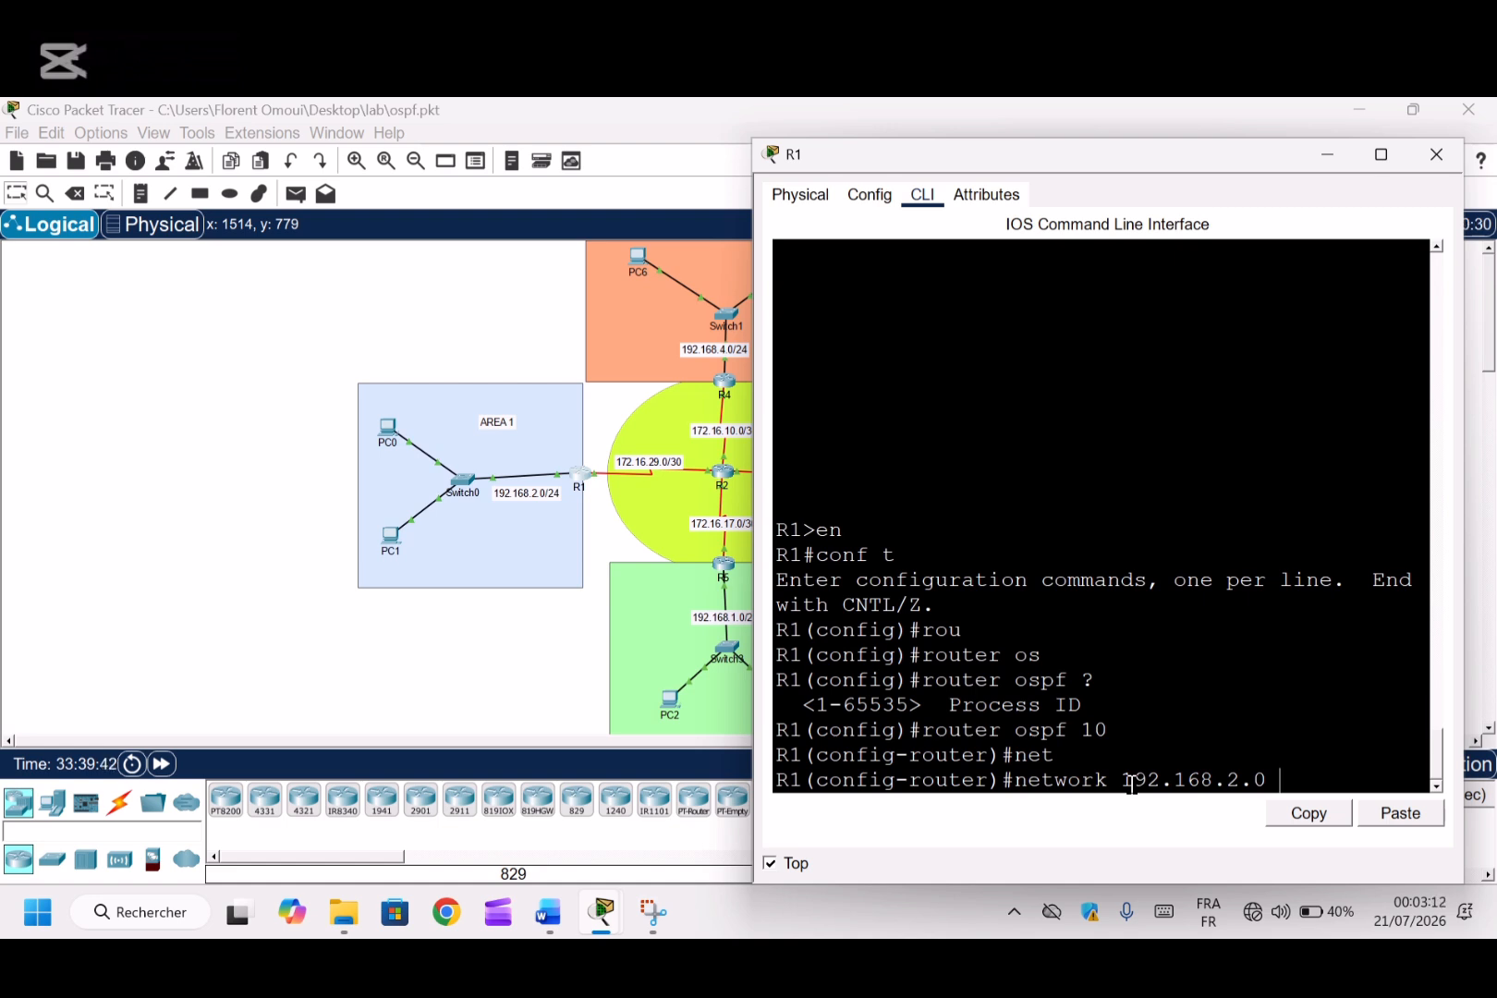
type("0.0.0.255 ?")
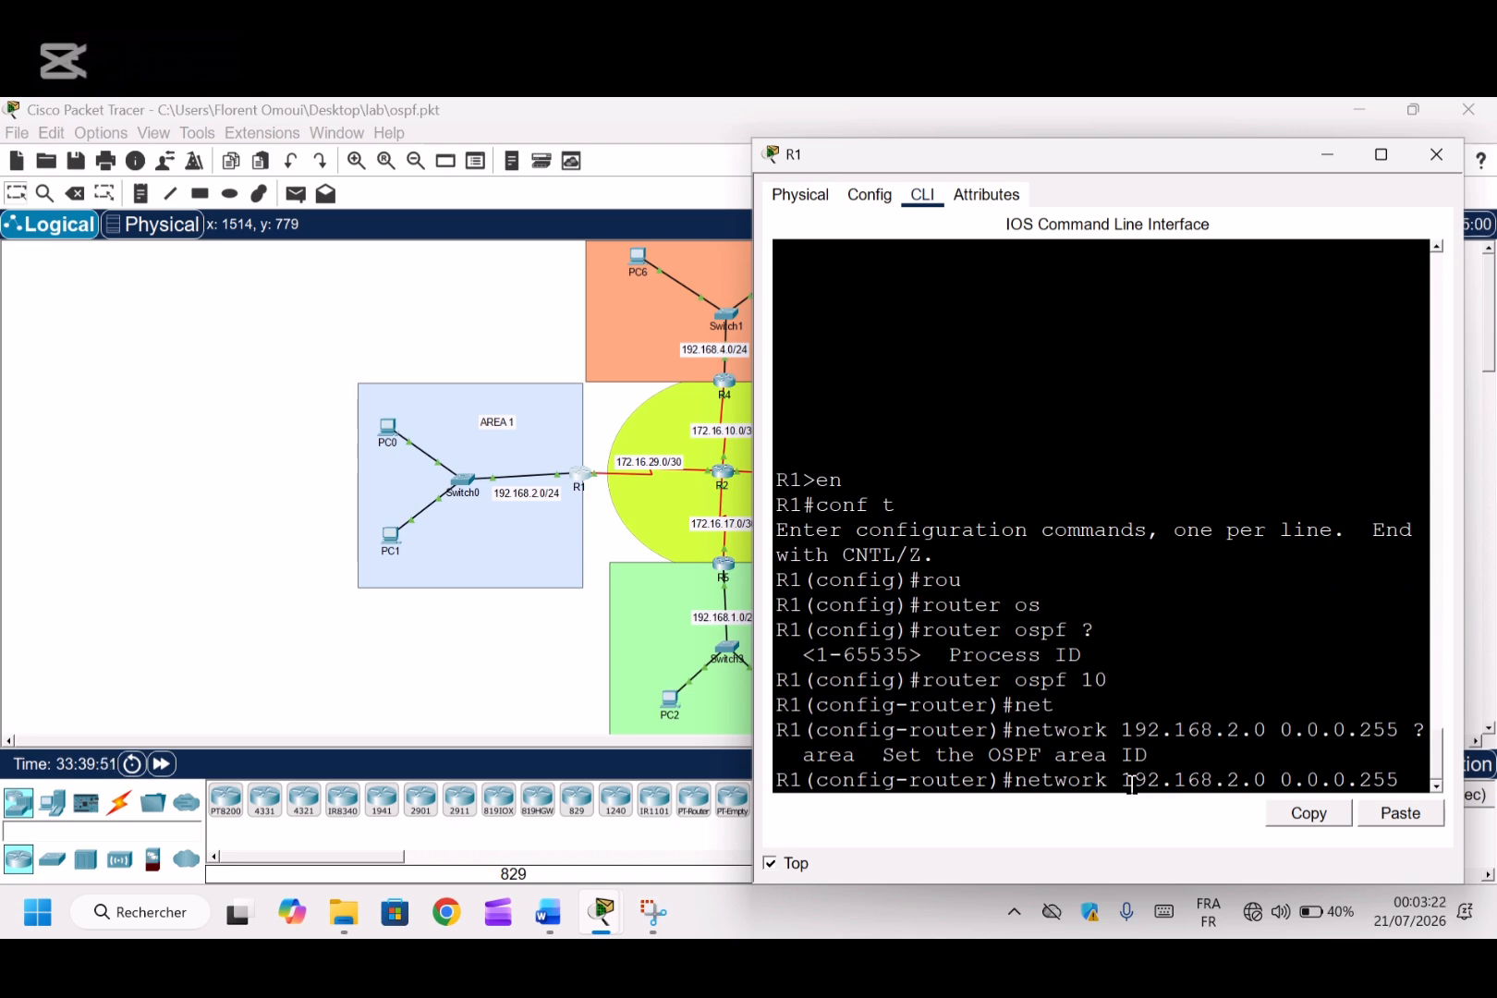
type("ARE")
key("Tab")
type("a")
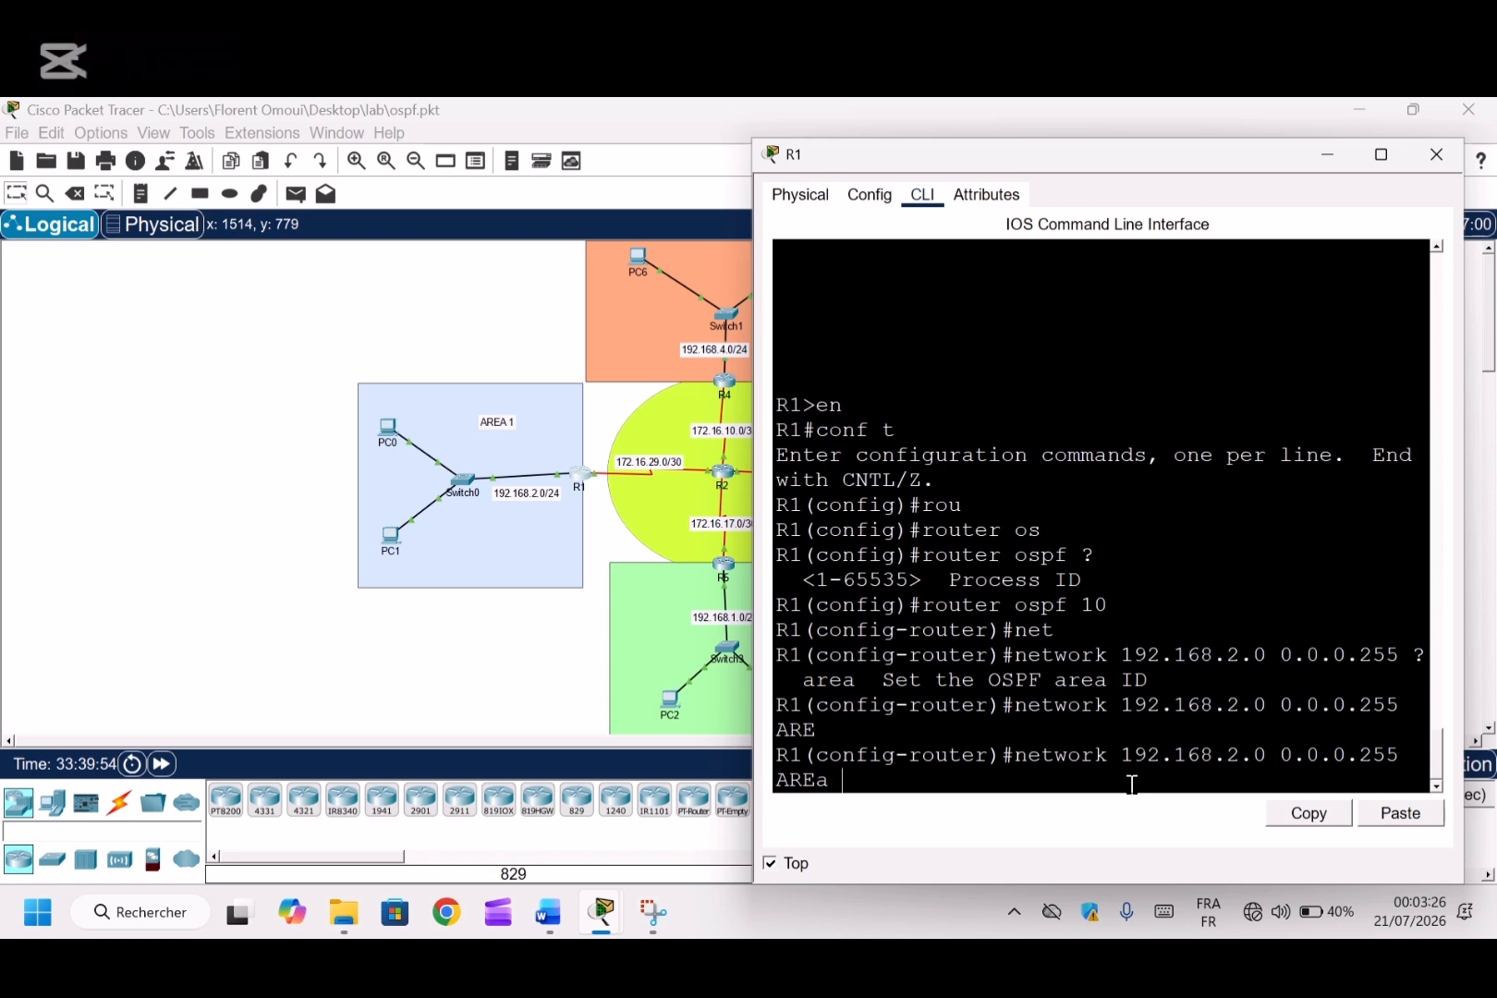
left_click_drag(1121, 754, 1259, 743)
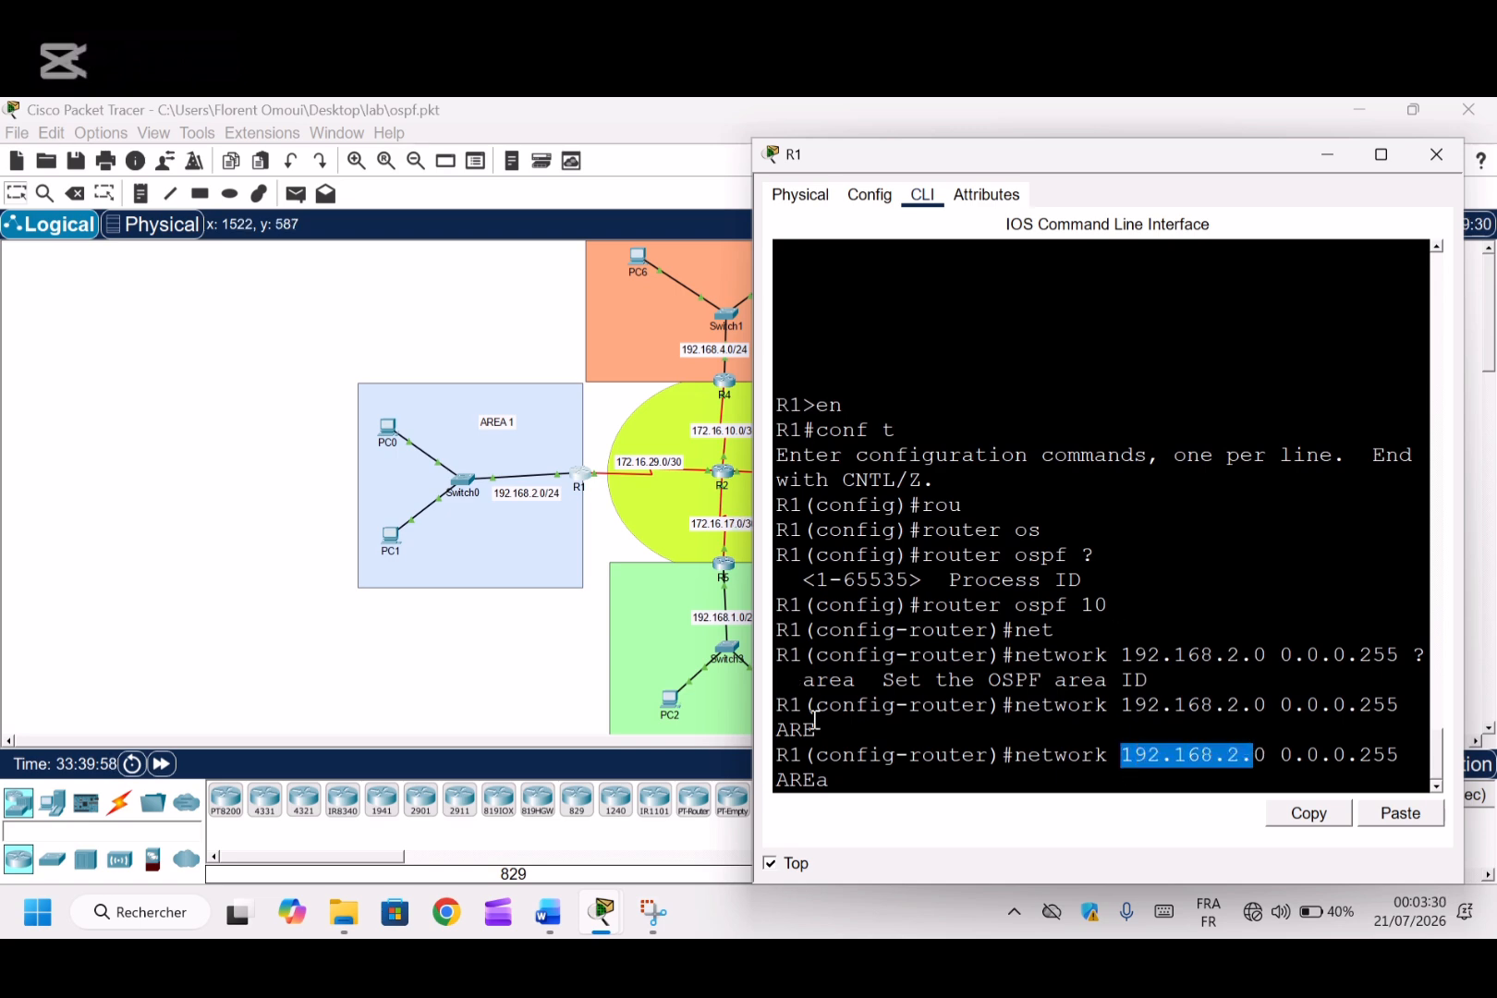
type("1")
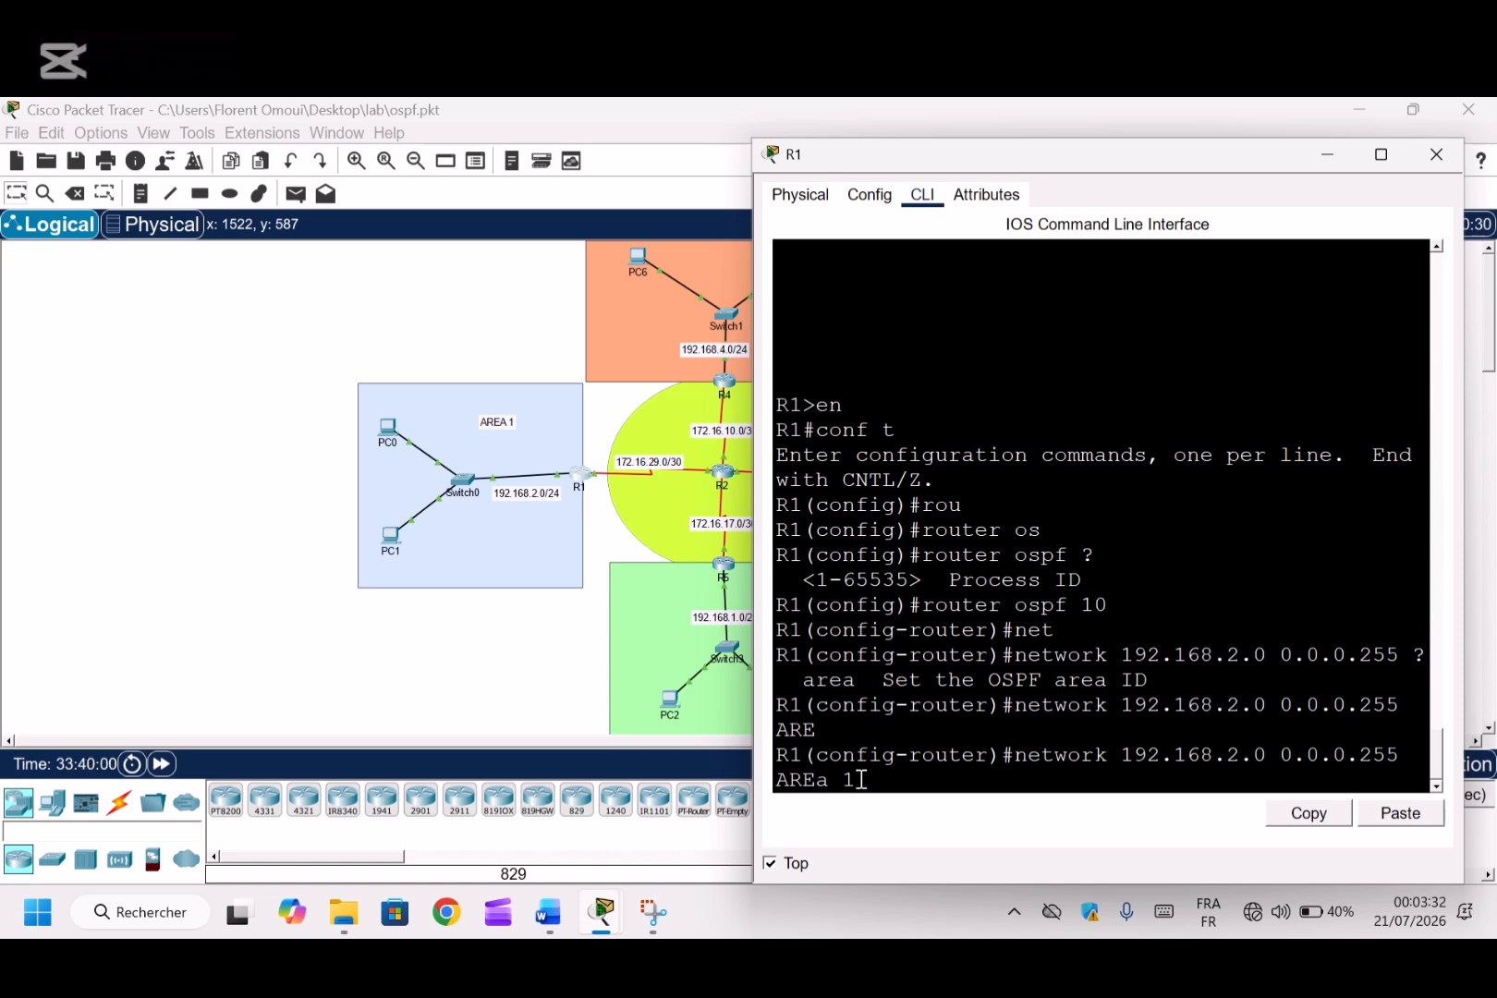
key("Return")
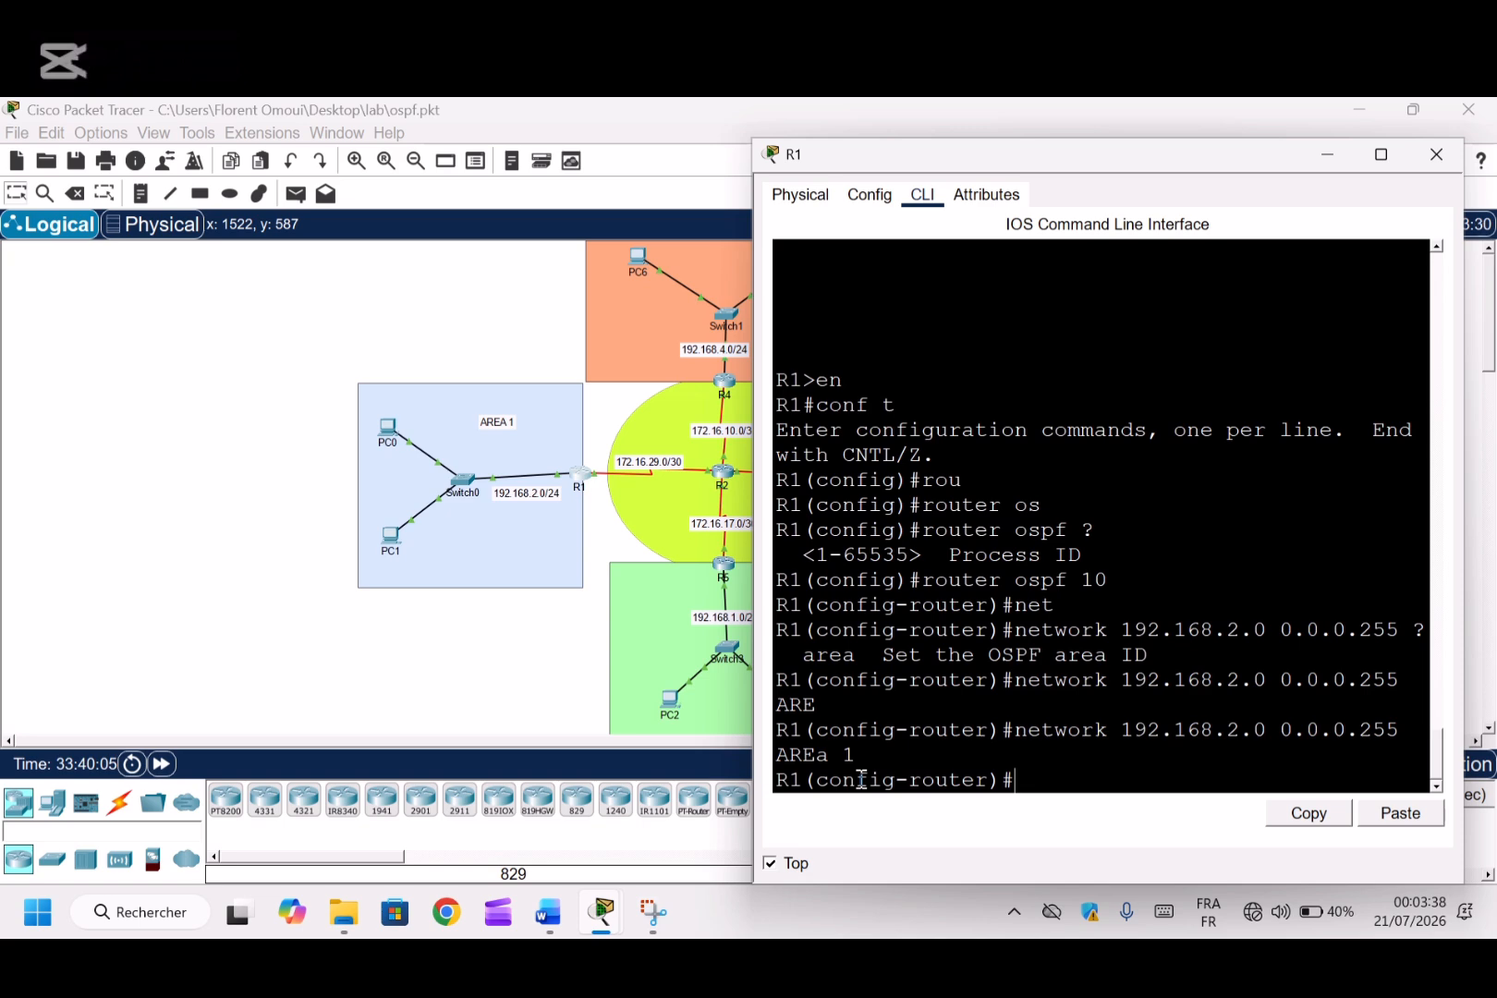
Advertise network 172.16.29.0 with wildcard mask 0.0.0.3 in area 0 on R1
type("net")
key("Tab")
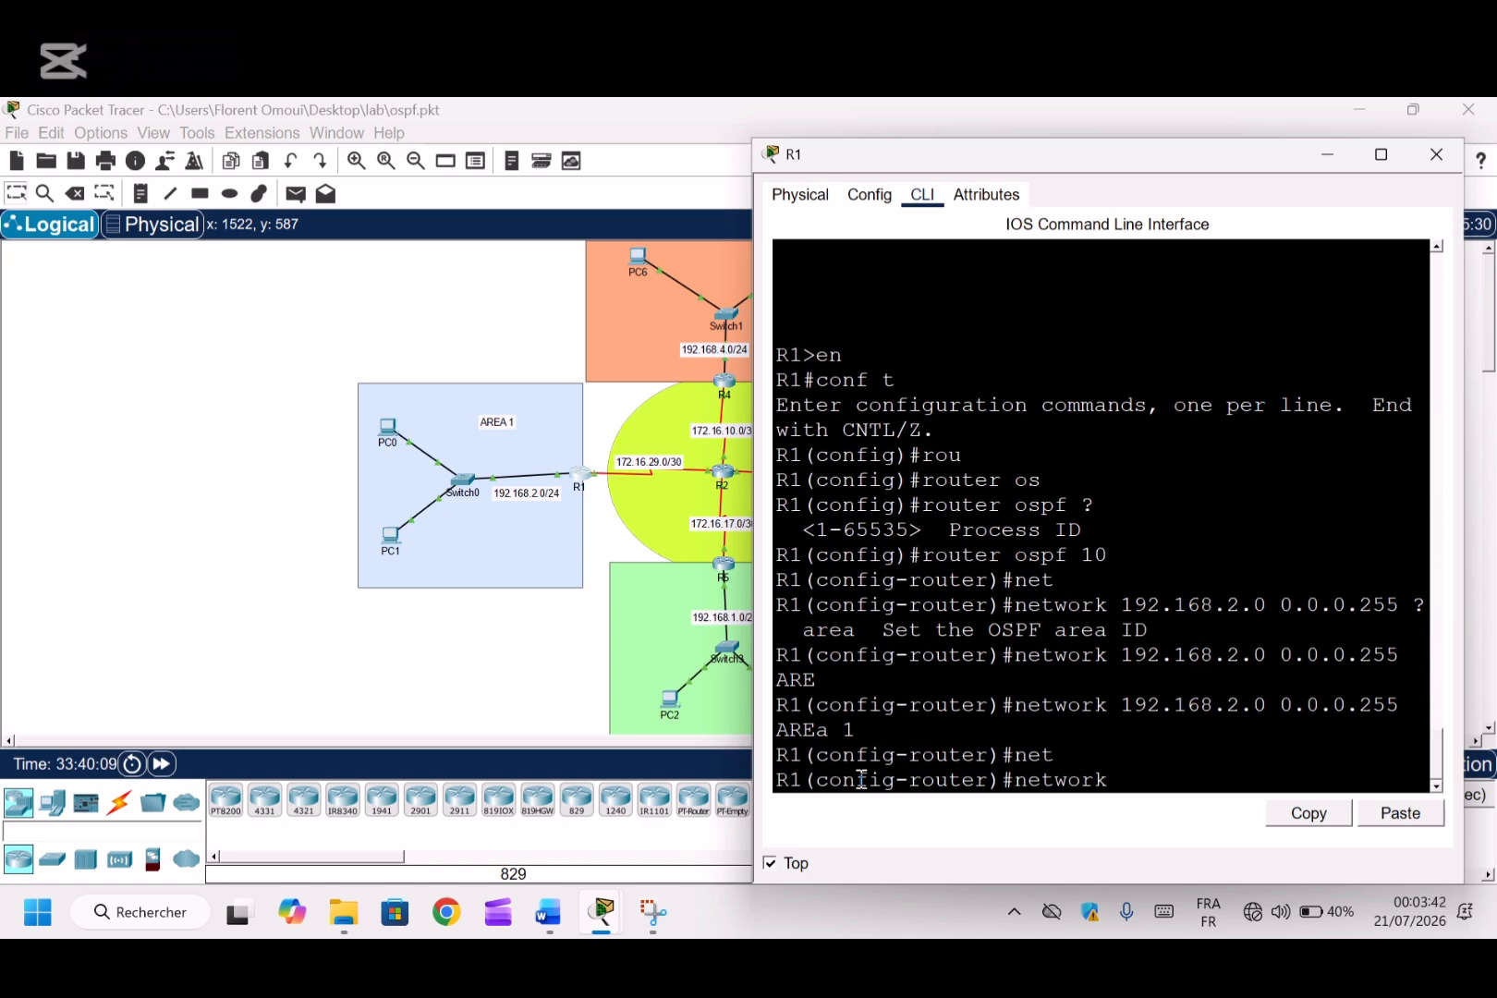
type("172.16.29.0")
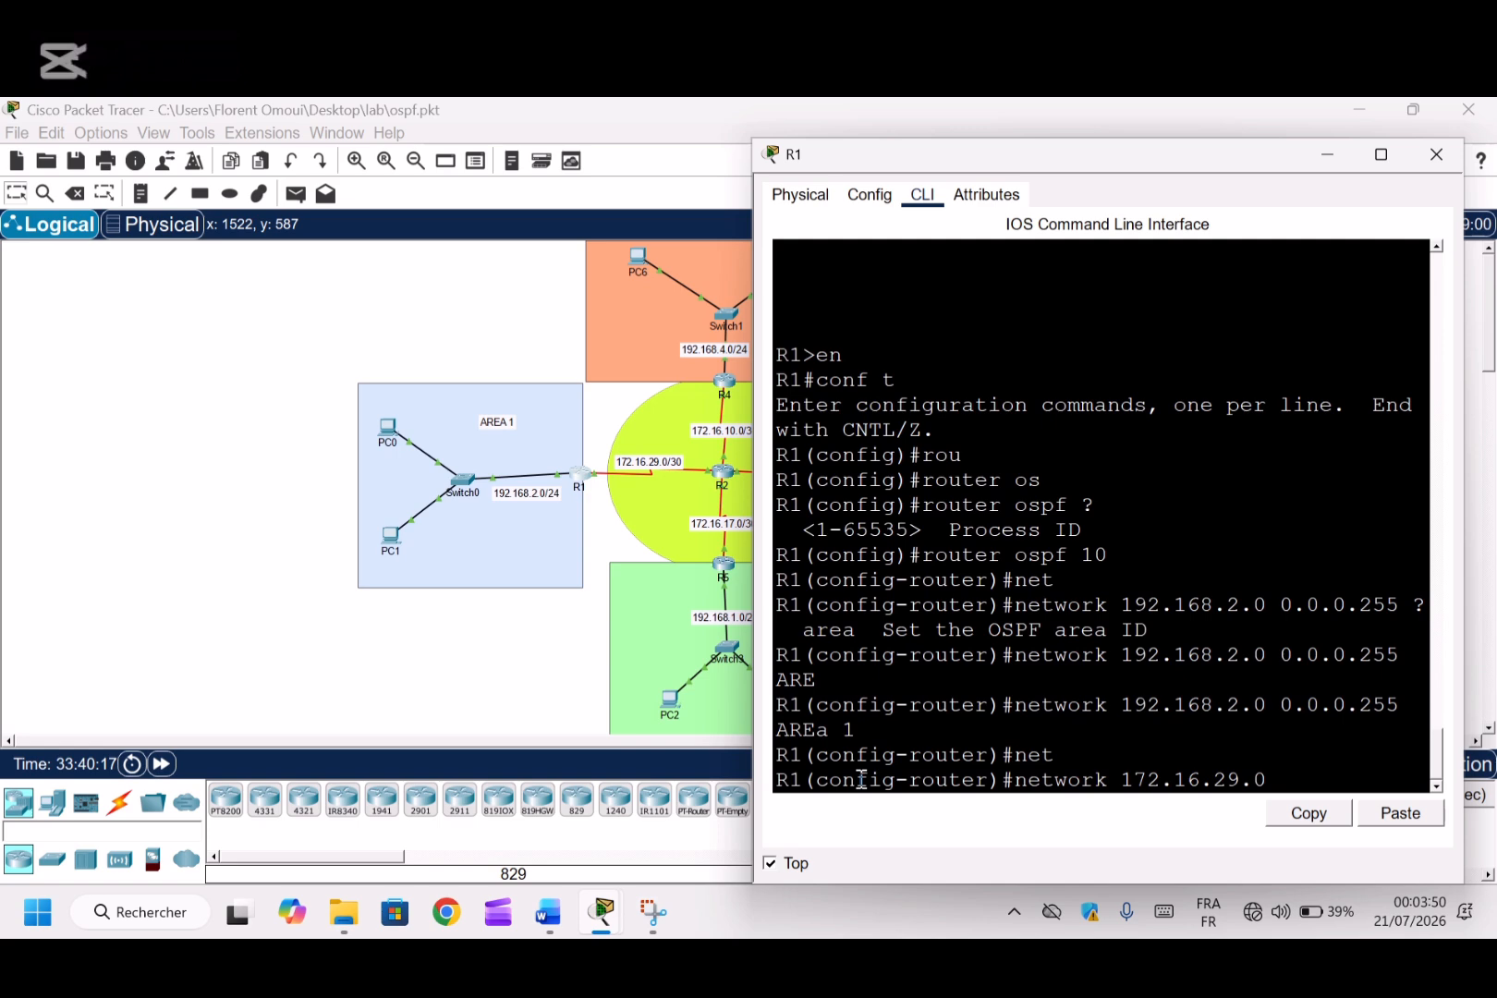
type(" 0.0.0.3 AREa")
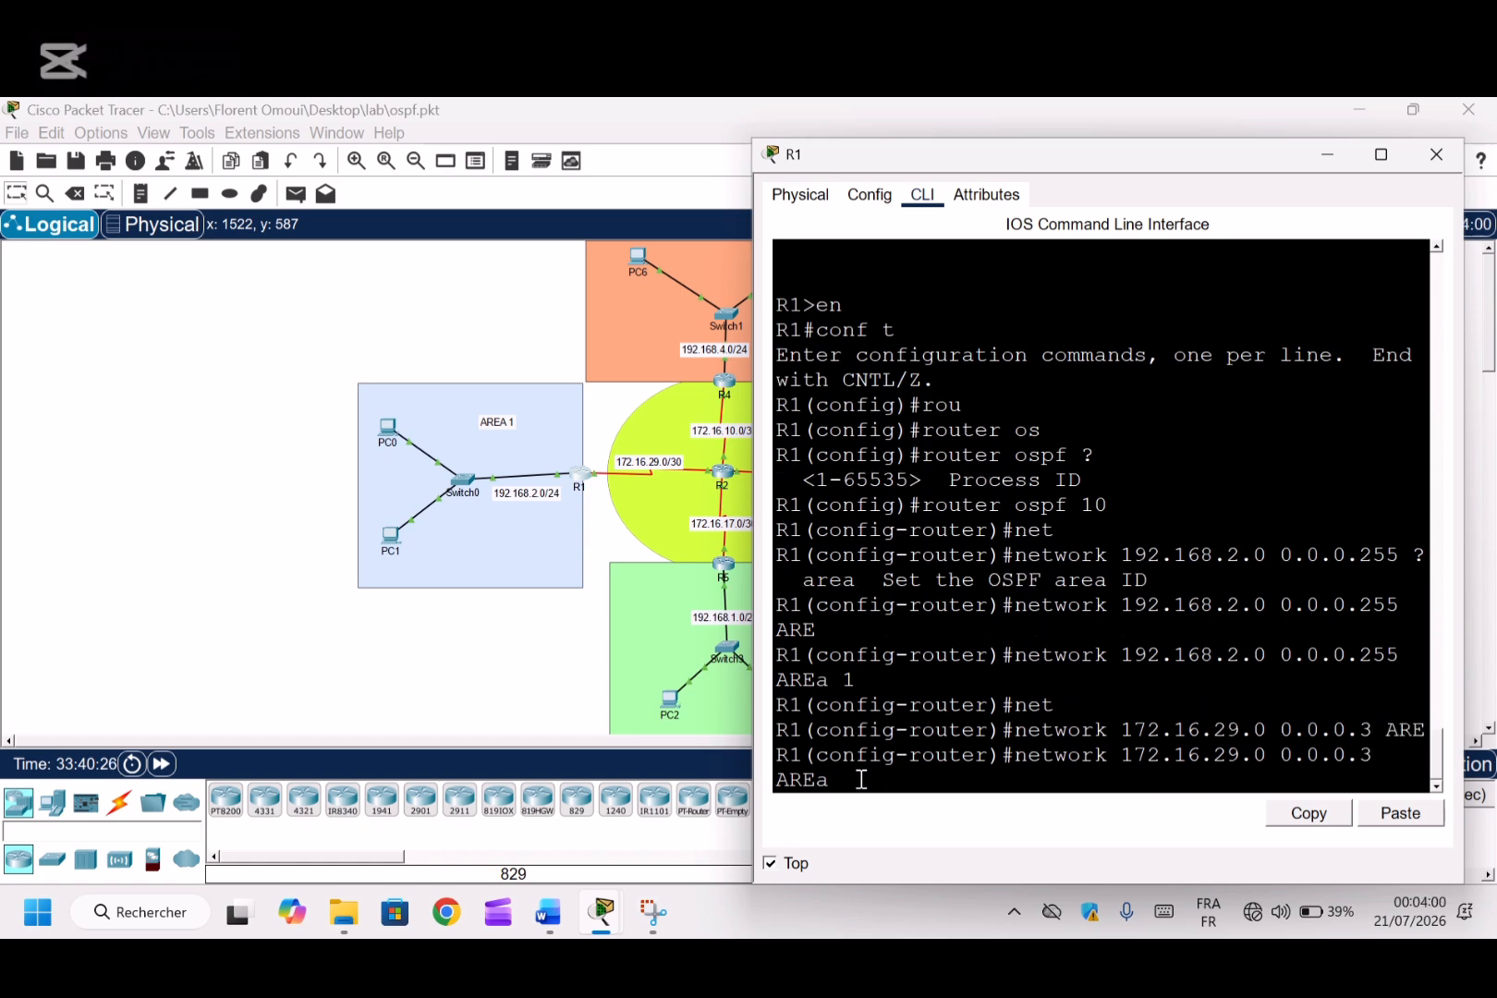
type(" 0")
key("Return")
Save R1's configuration from router configuration mode, return to privileged mode and close the R1 window
left_click_drag(755, 744, 786, 744)
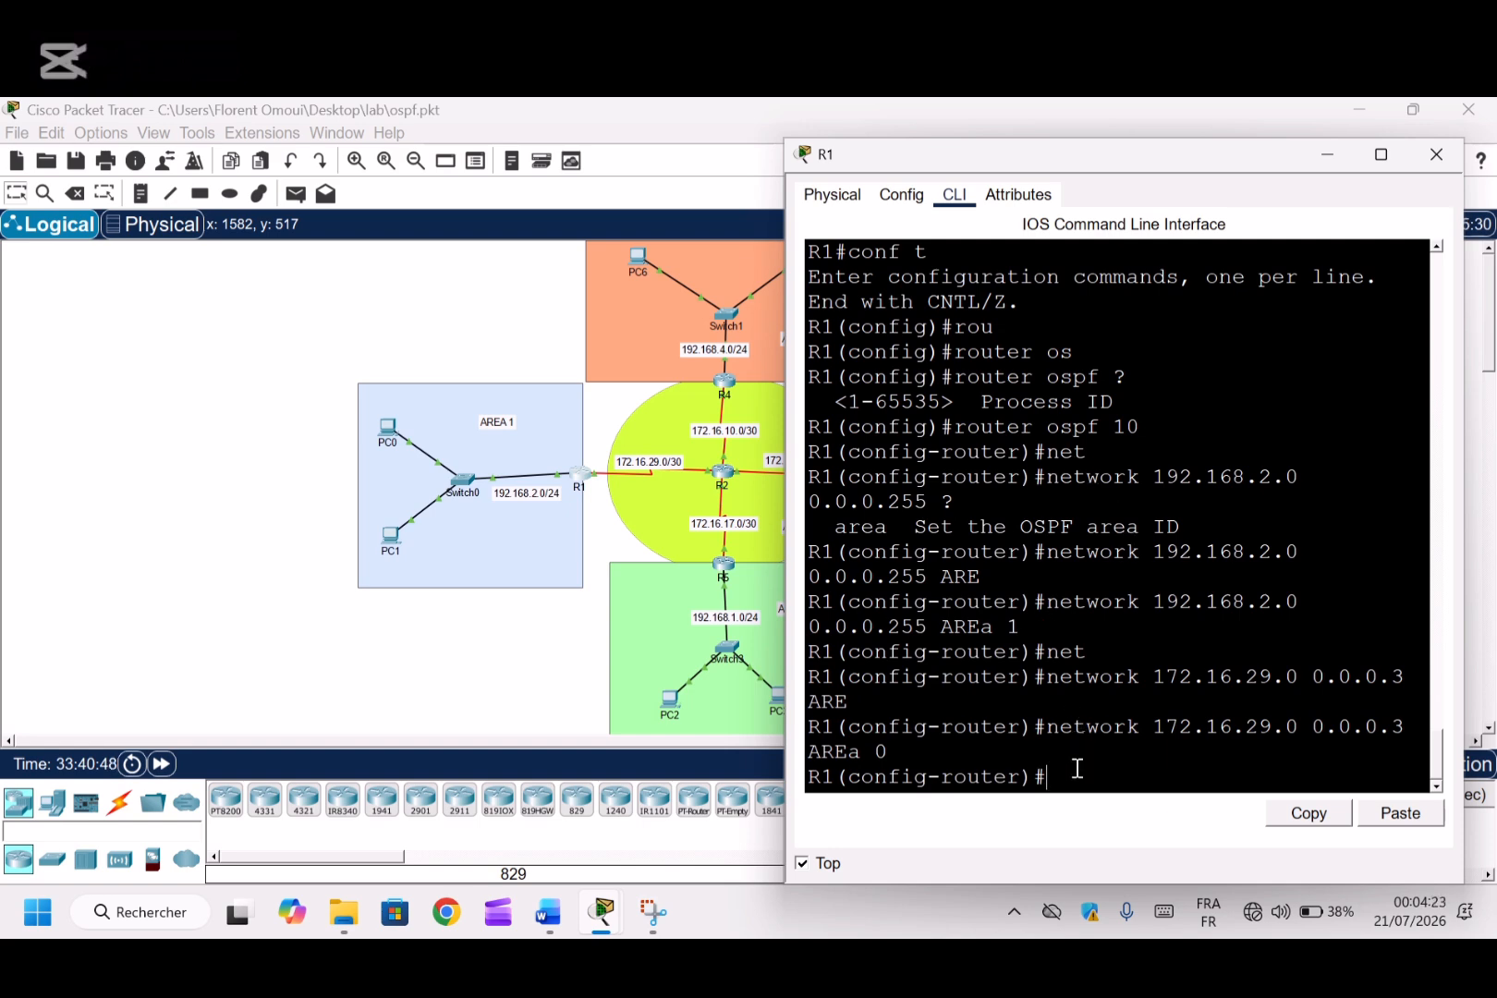
type("DO W")
key("Return")
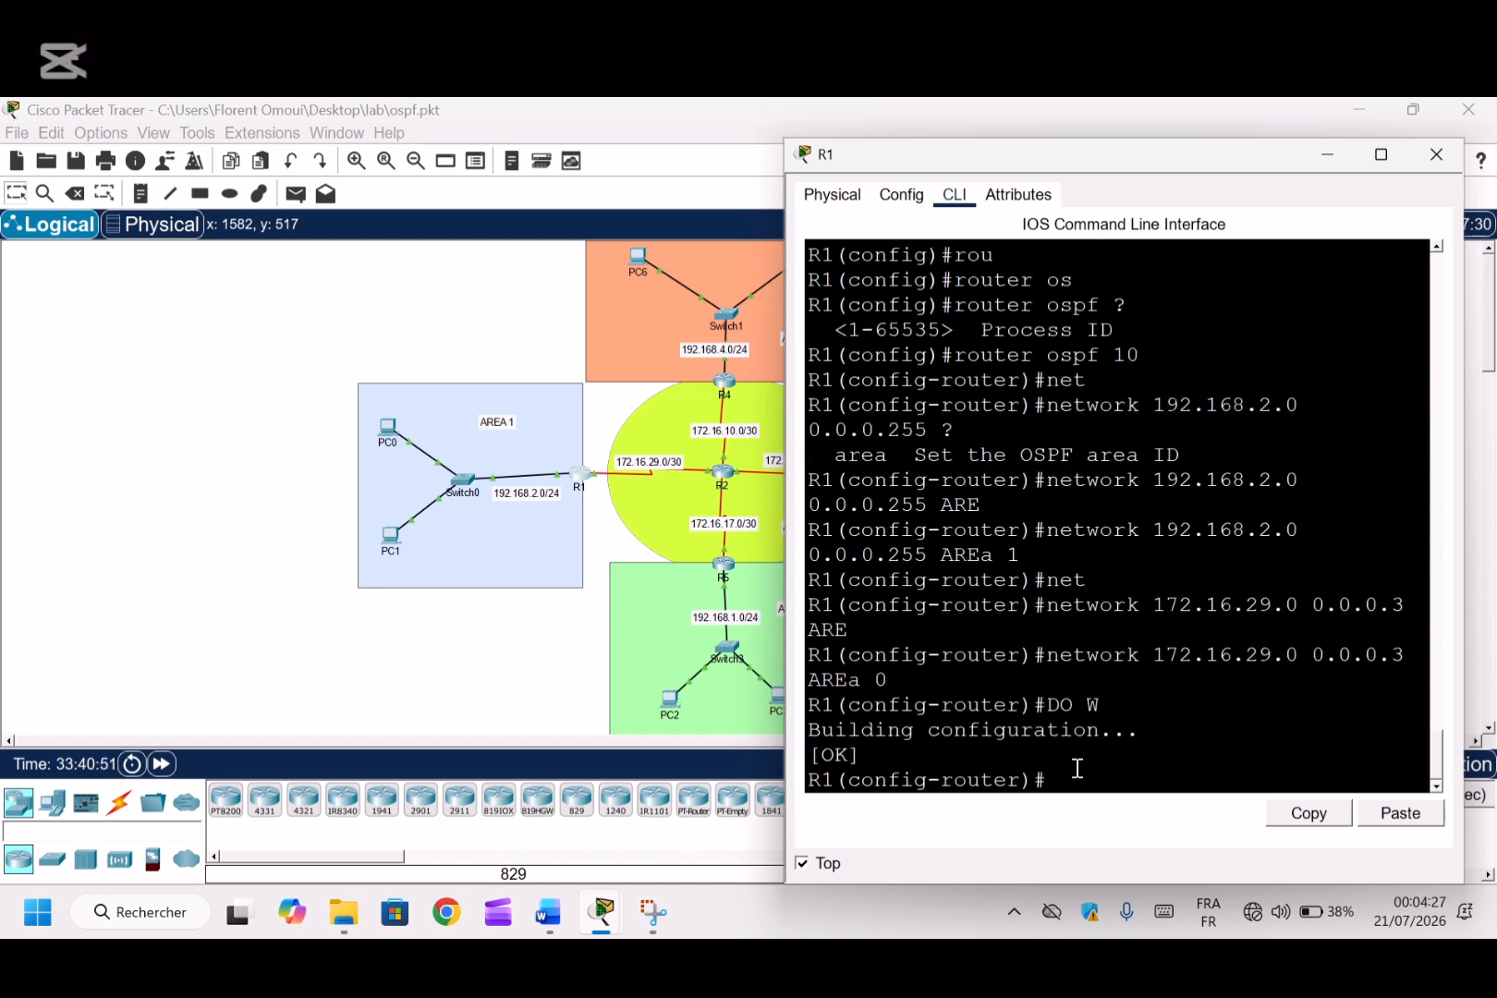
type("END")
key("Return")
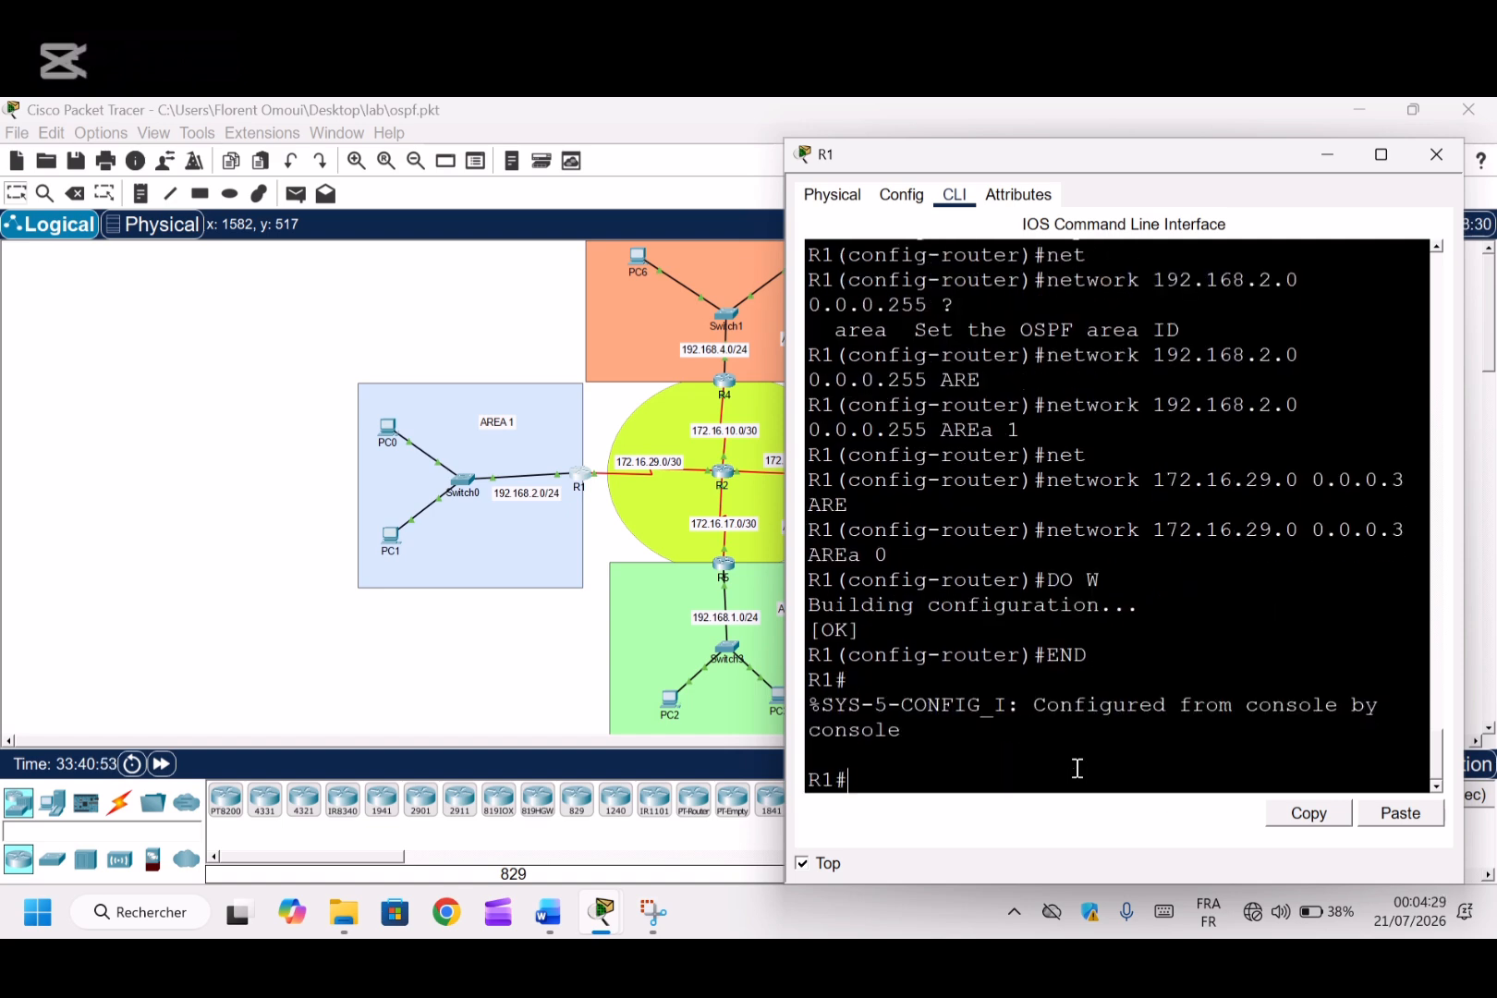
left_click(1423, 167)
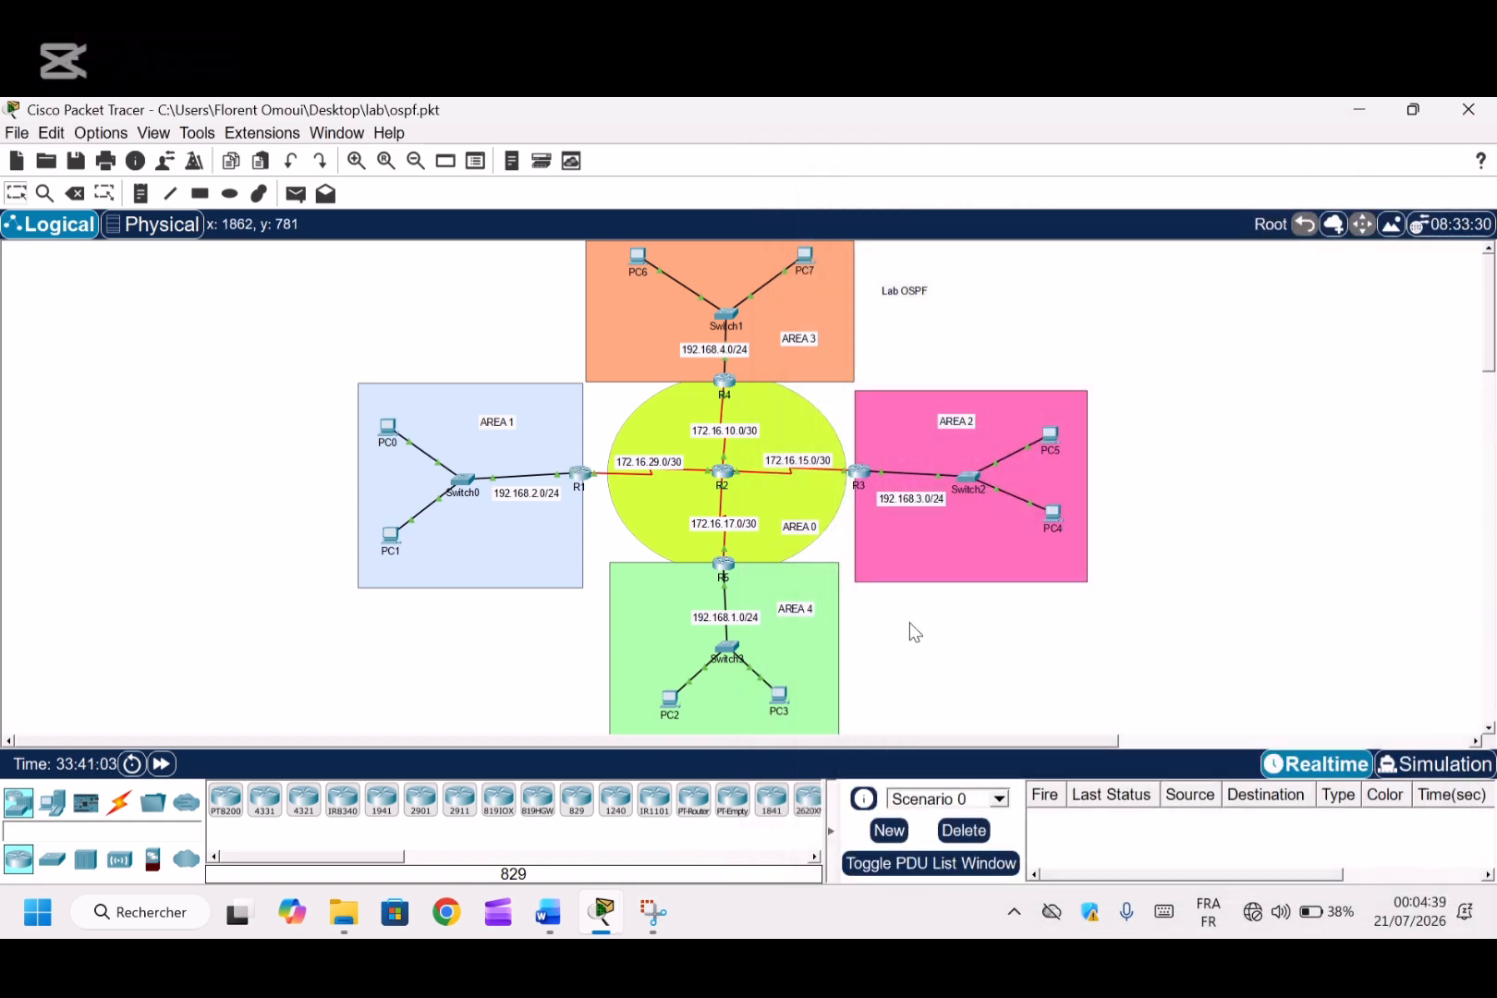
Open router R5's command line, move its window clear of the topology, and enter global configuration mode
left_click(723, 563)
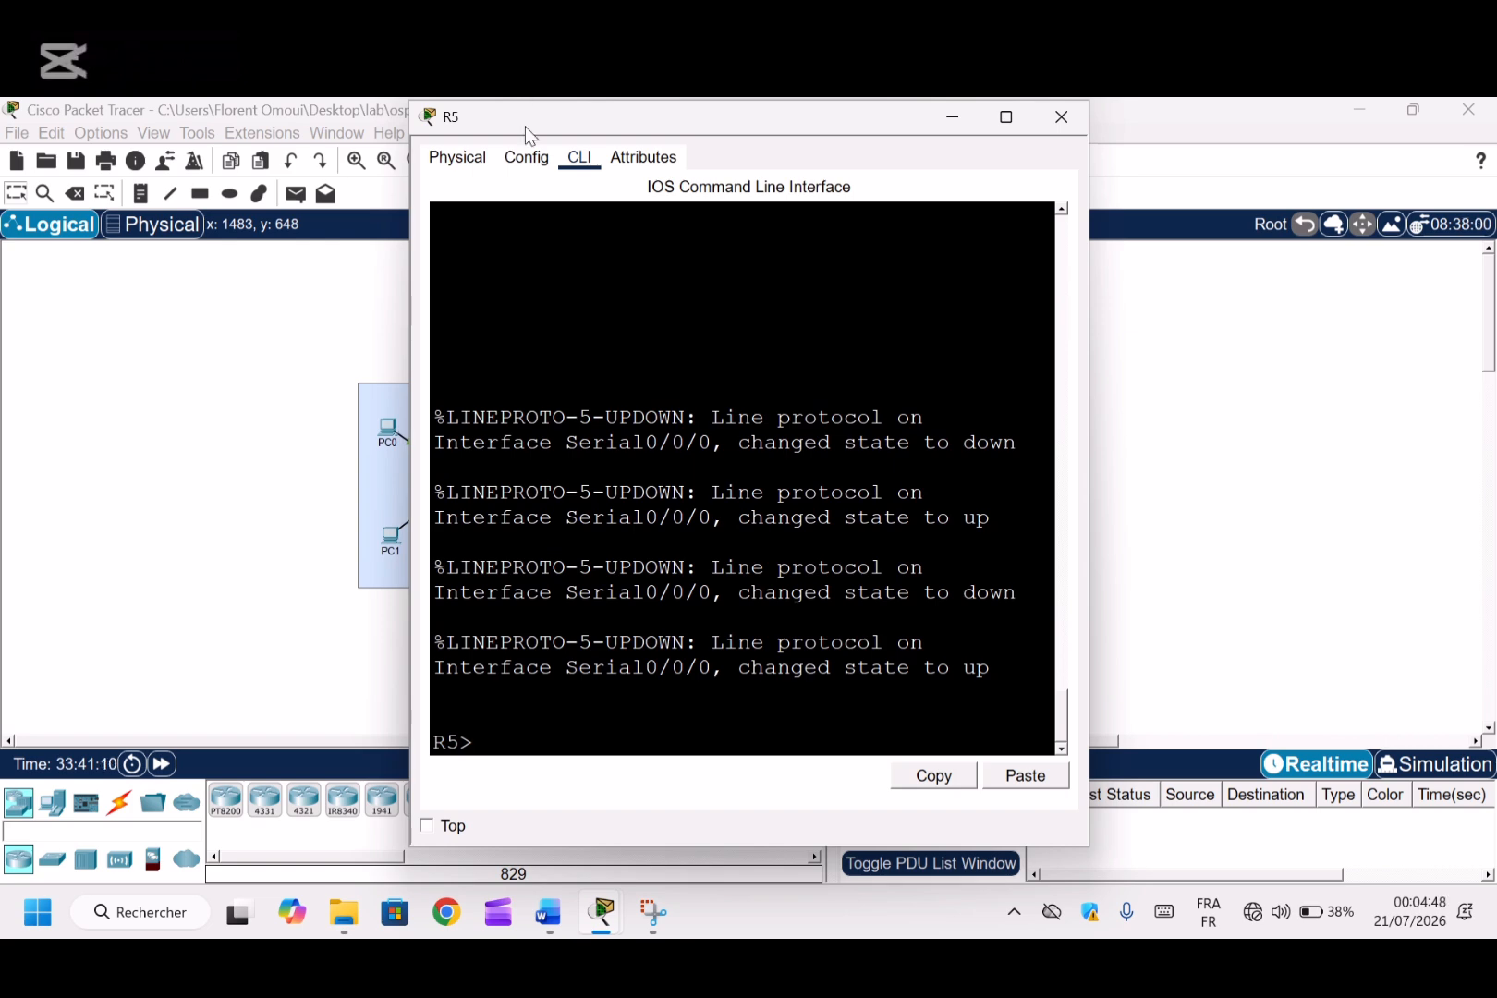
left_click_drag(525, 125, 959, 170)
type("EN")
key("Return")
type("conf t")
key("Return")
Start OSPF routing on R5 with process ID 10
type("router ")
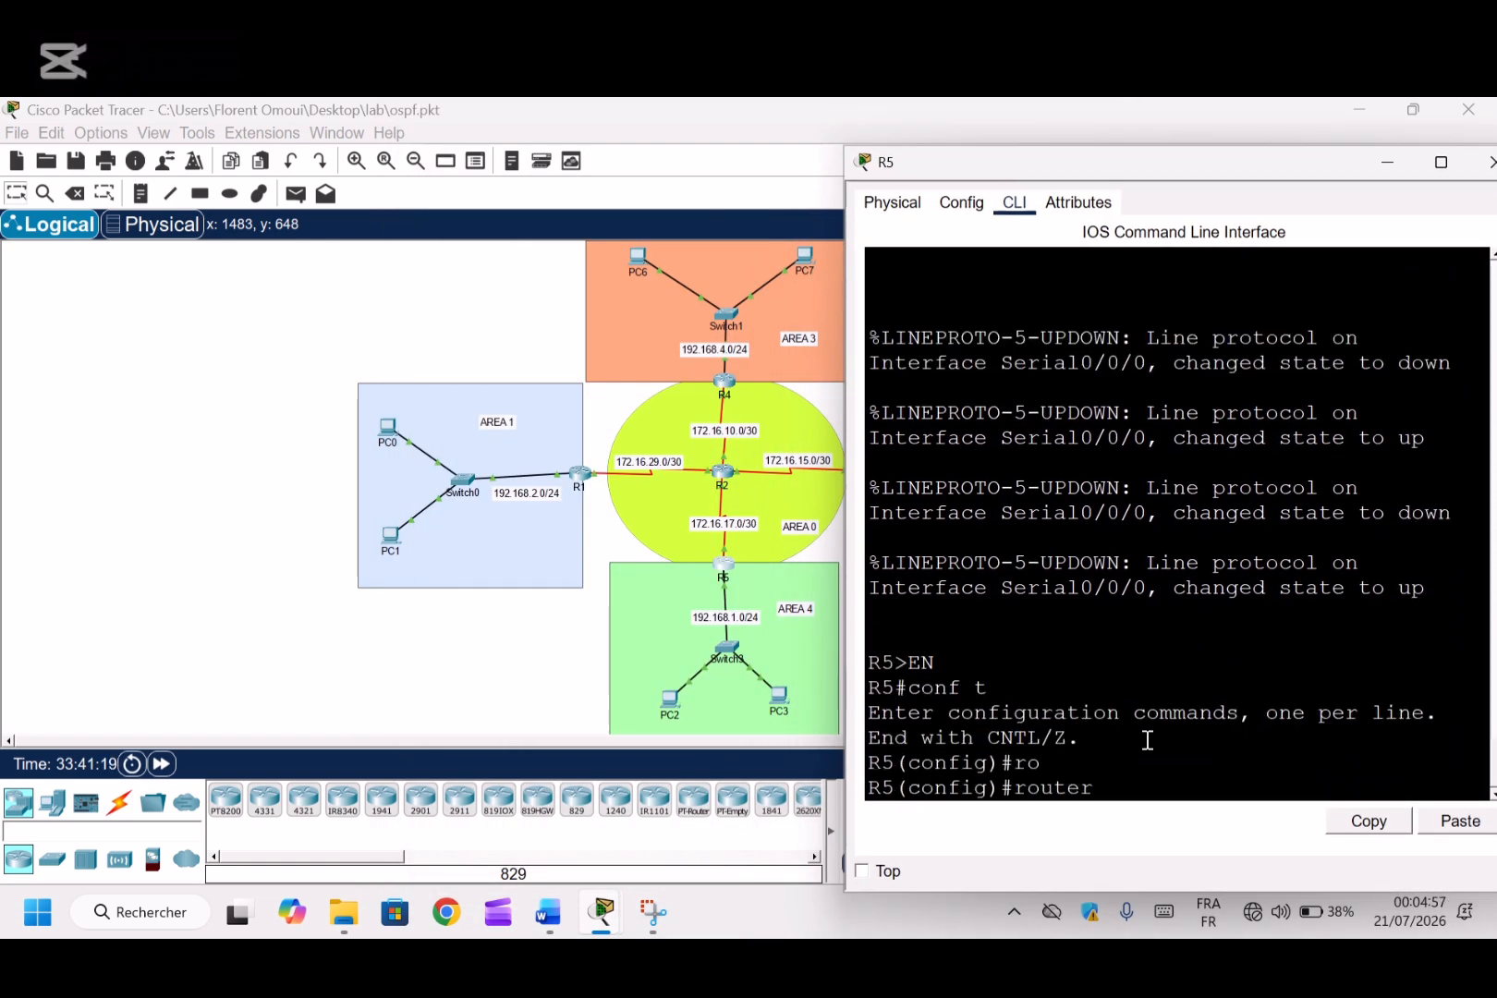
type("os")
key("Tab")
type("10")
key("Return")
Advertise network 192.168.1.0 with wildcard mask 0.0.0.255 in area 4 on R5
type("net")
key("Tab")
type("192.168.1.0")
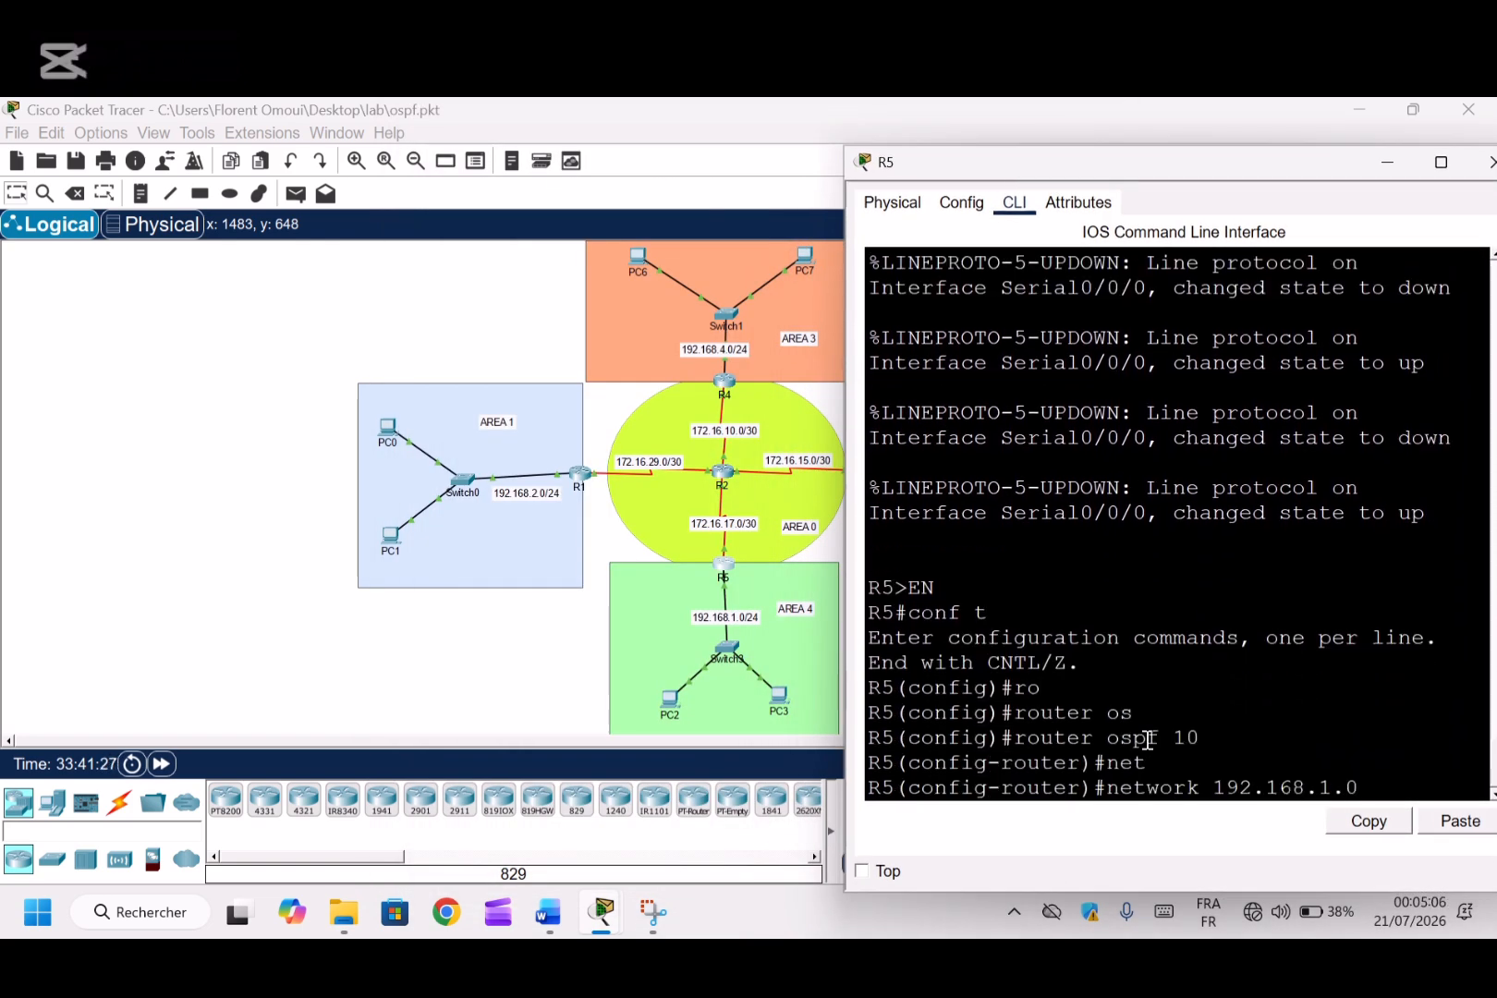
type(" 0.0.0.255 are")
key("Tab")
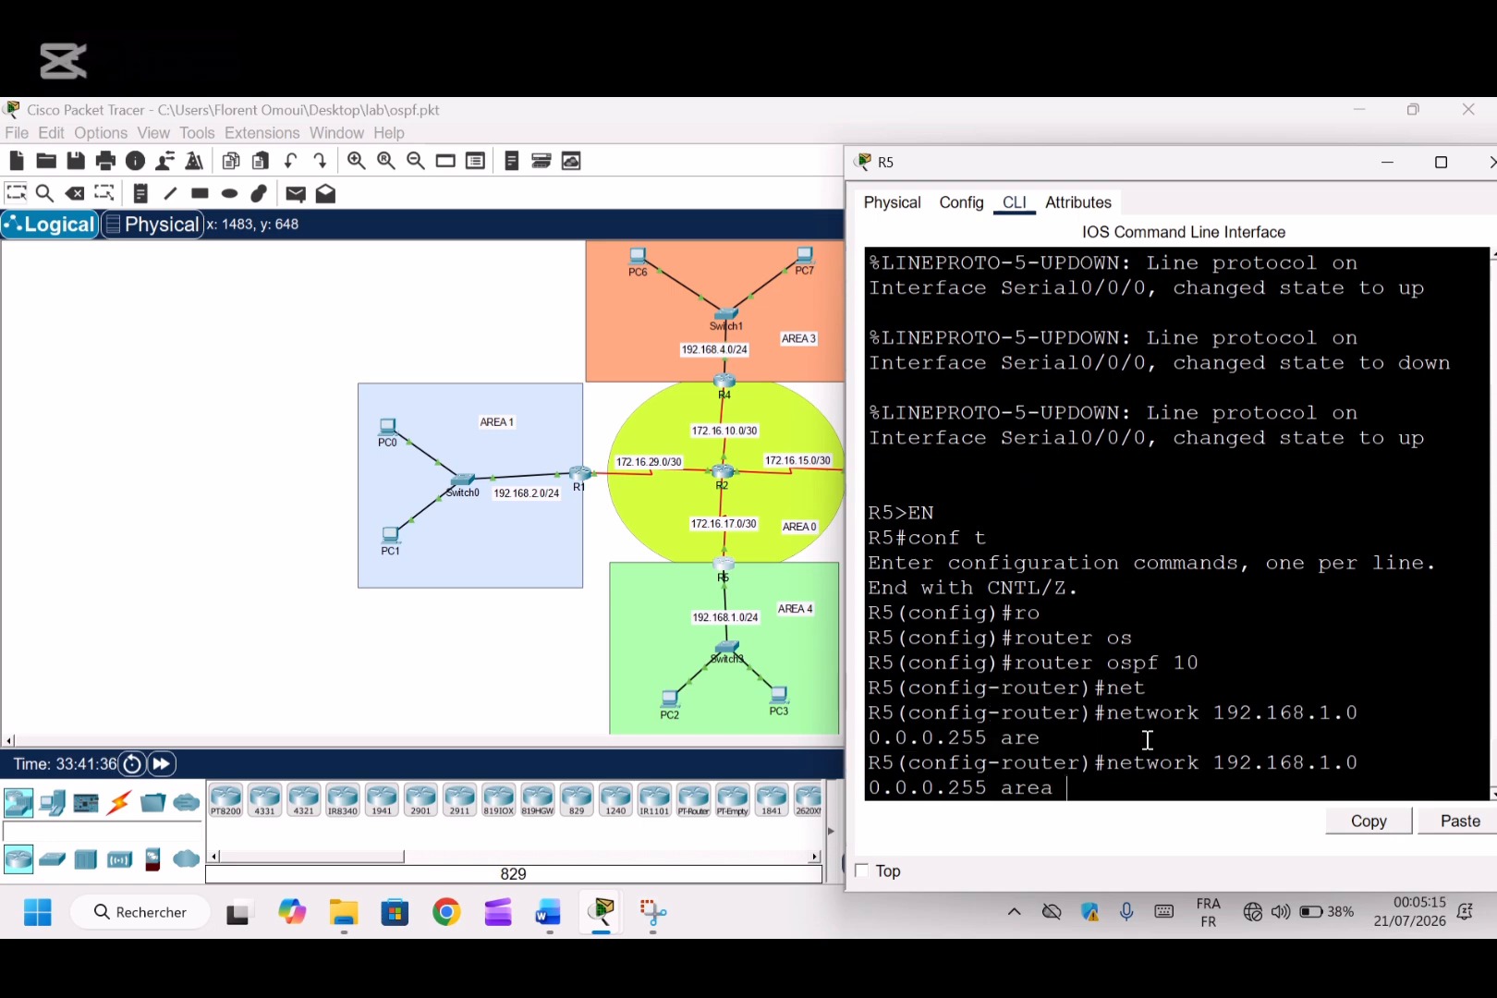
type("4")
key("Return")
Advertise network 172.16.17.0 with wildcard mask 0.0.0.3 in area 0 on R5
type("net")
key("Tab")
type("172.1")
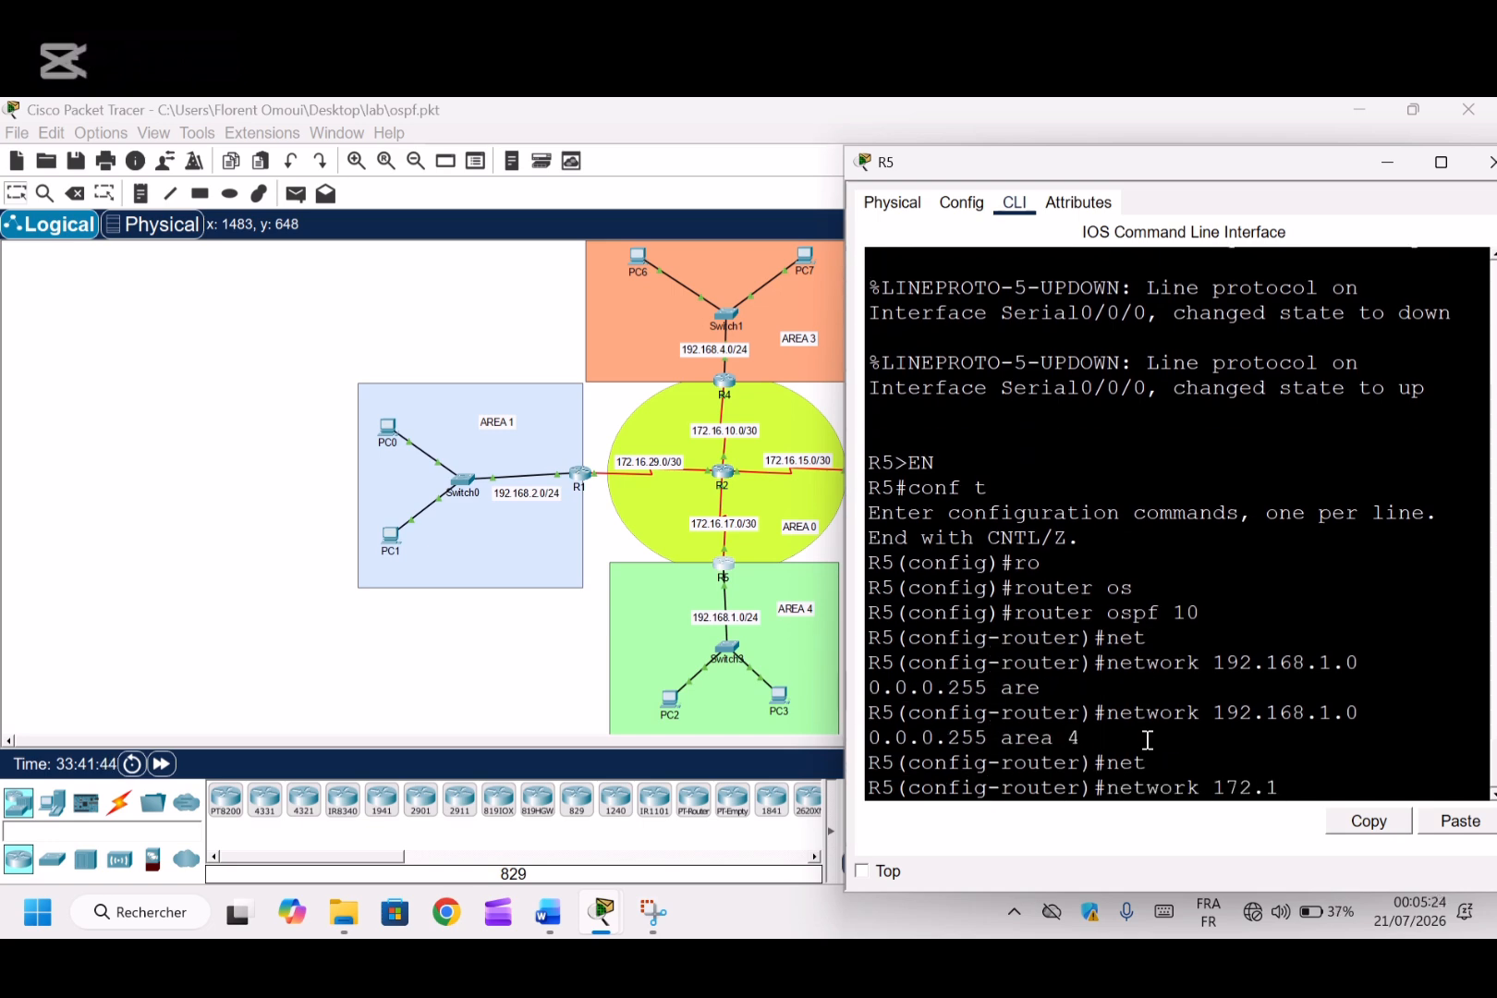
type("6.17.0 0.0.0.3 ARE")
key("Tab")
type("0")
key("Return")
Save R5's configuration, return to privileged mode and close the R5 window
type("do w")
key("Return")
type("end")
key("Return")
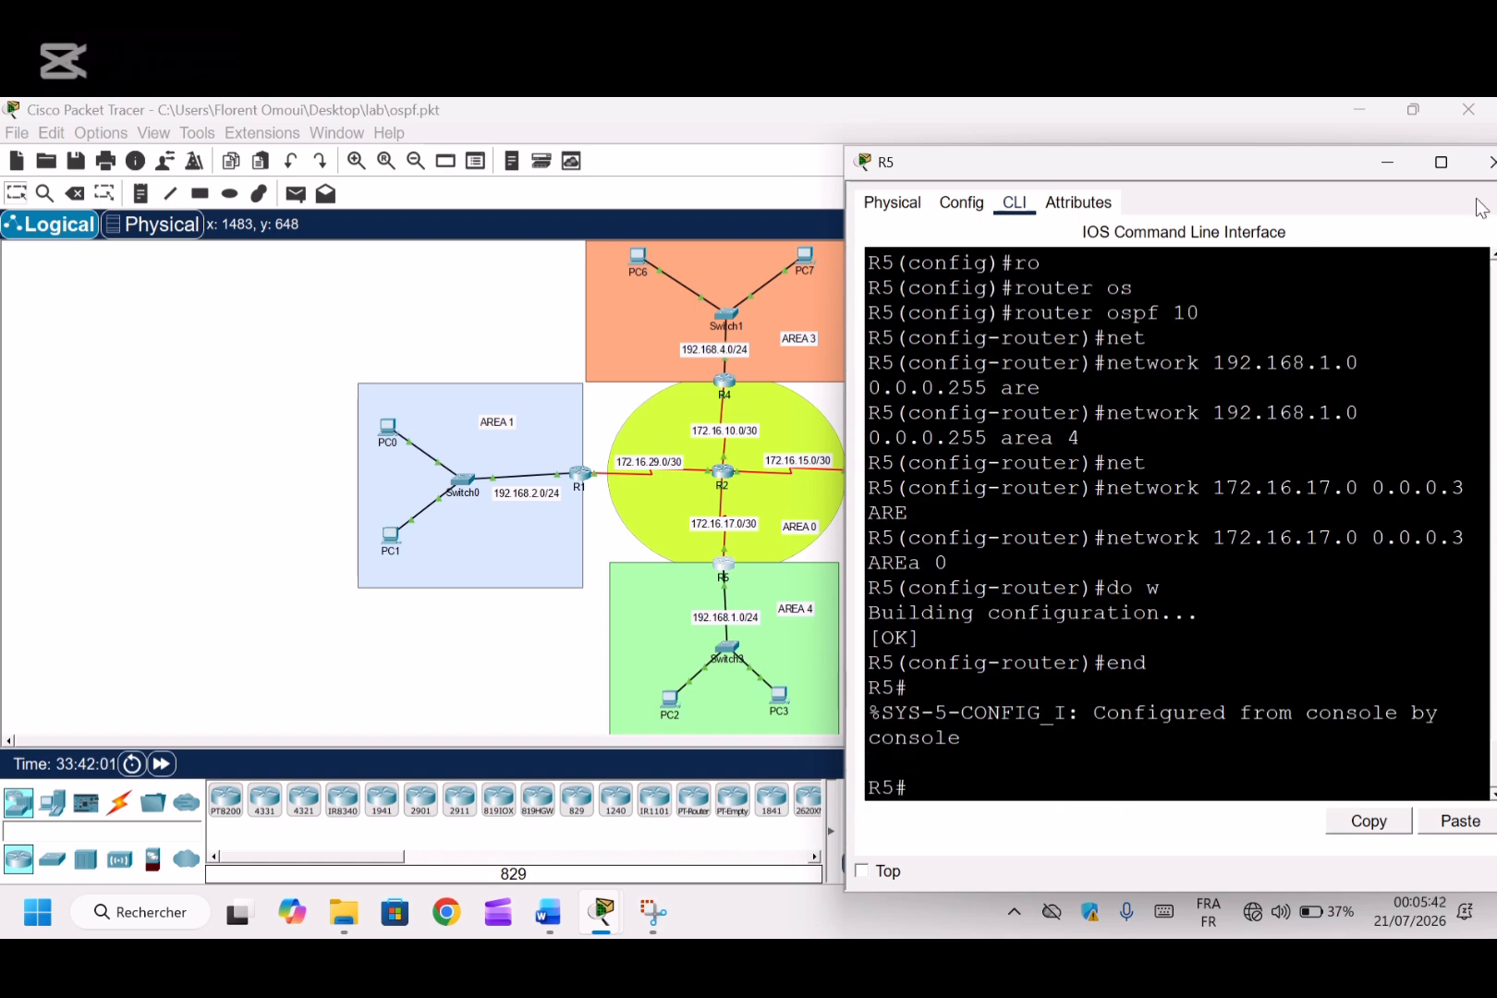
left_click(1490, 162)
Open router R3's command line, move its window away from area 2, and enter global configuration mode
left_click(871, 483)
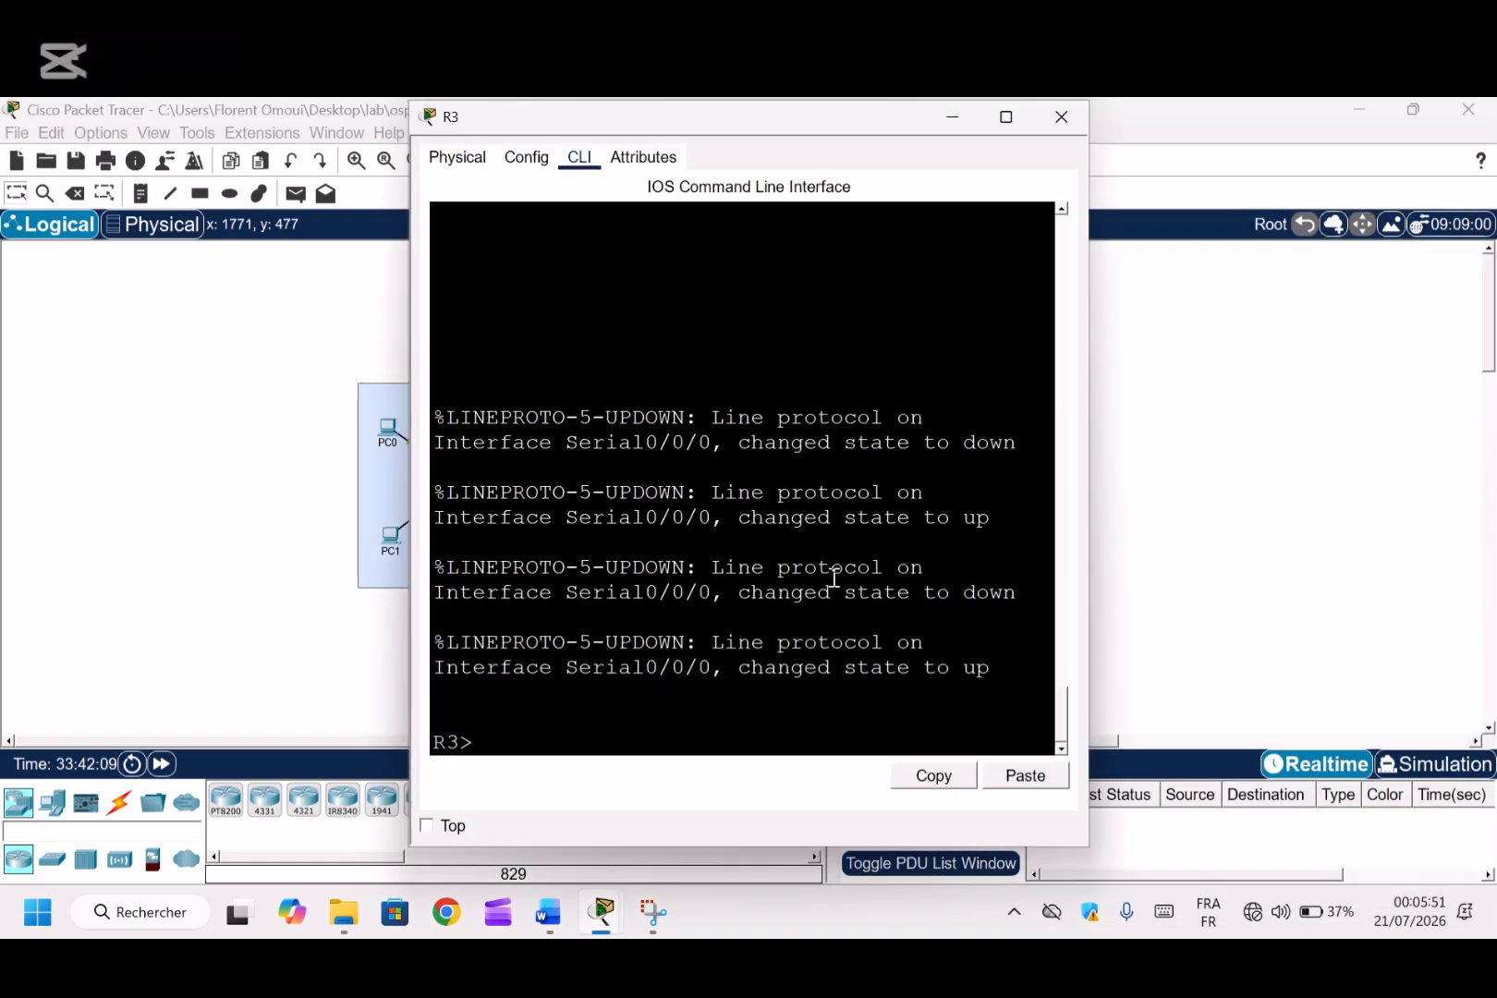
type("en")
key("Return")
left_click_drag(545, 130, 144, 150)
type("conf t")
key("Return")
Start OSPF routing on R3 with process ID 10
type("rou")
key("Tab")
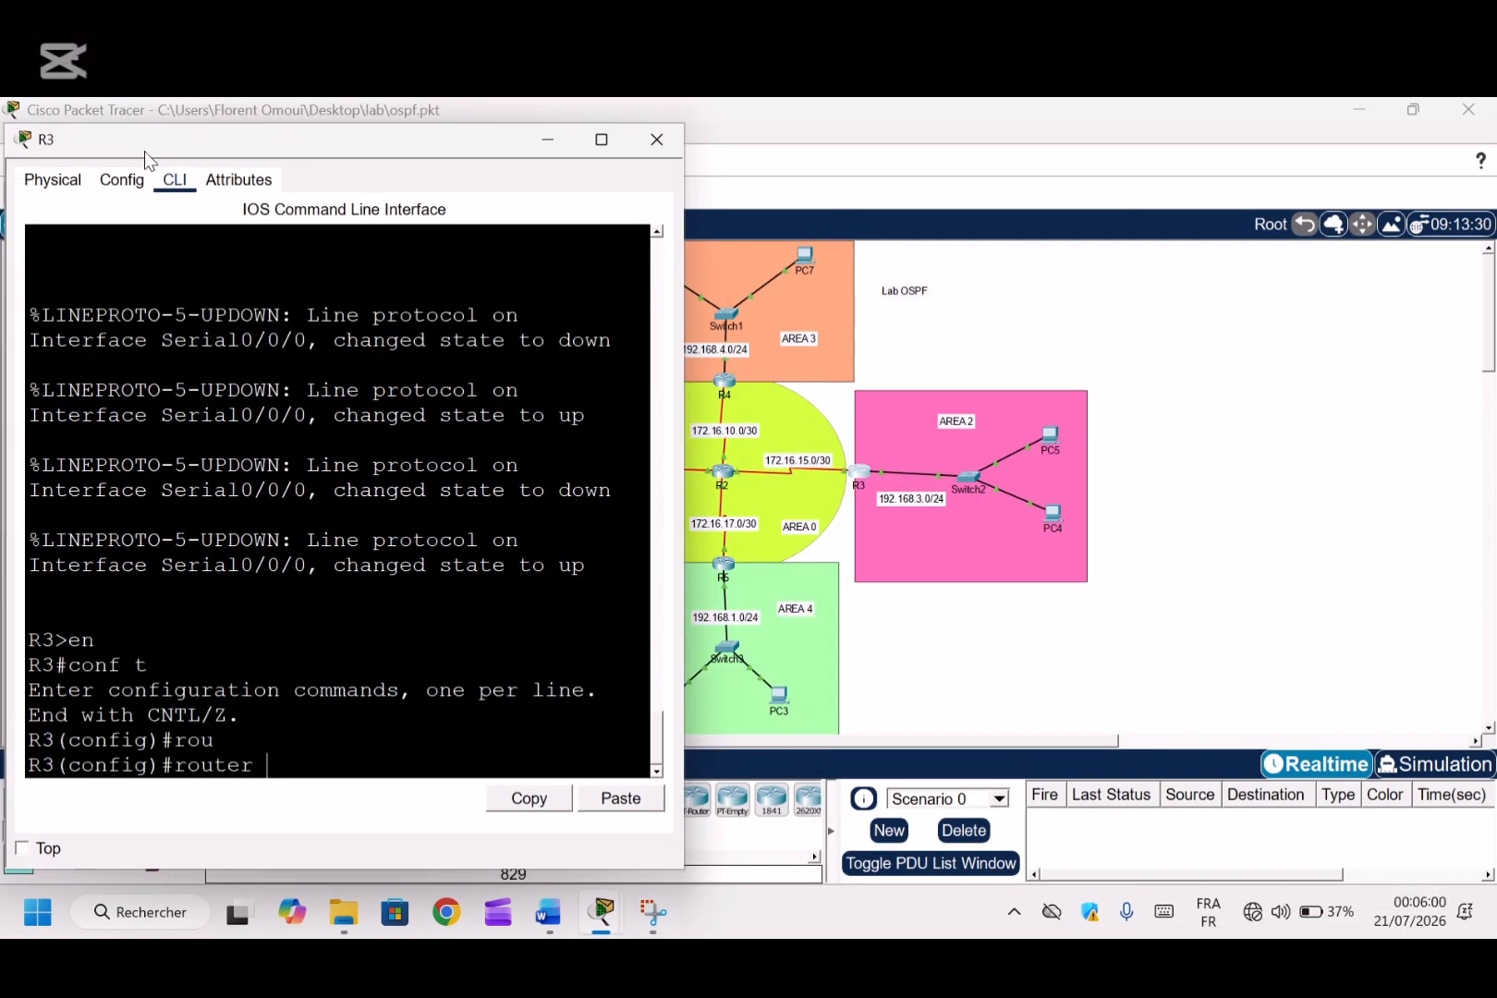
type("os")
key("Tab")
type("10")
key("Return")
Advertise network 192.168.3.0 with wildcard mask 0.0.0.255 in area 2 on R3
type("net")
key("Tab")
type("19")
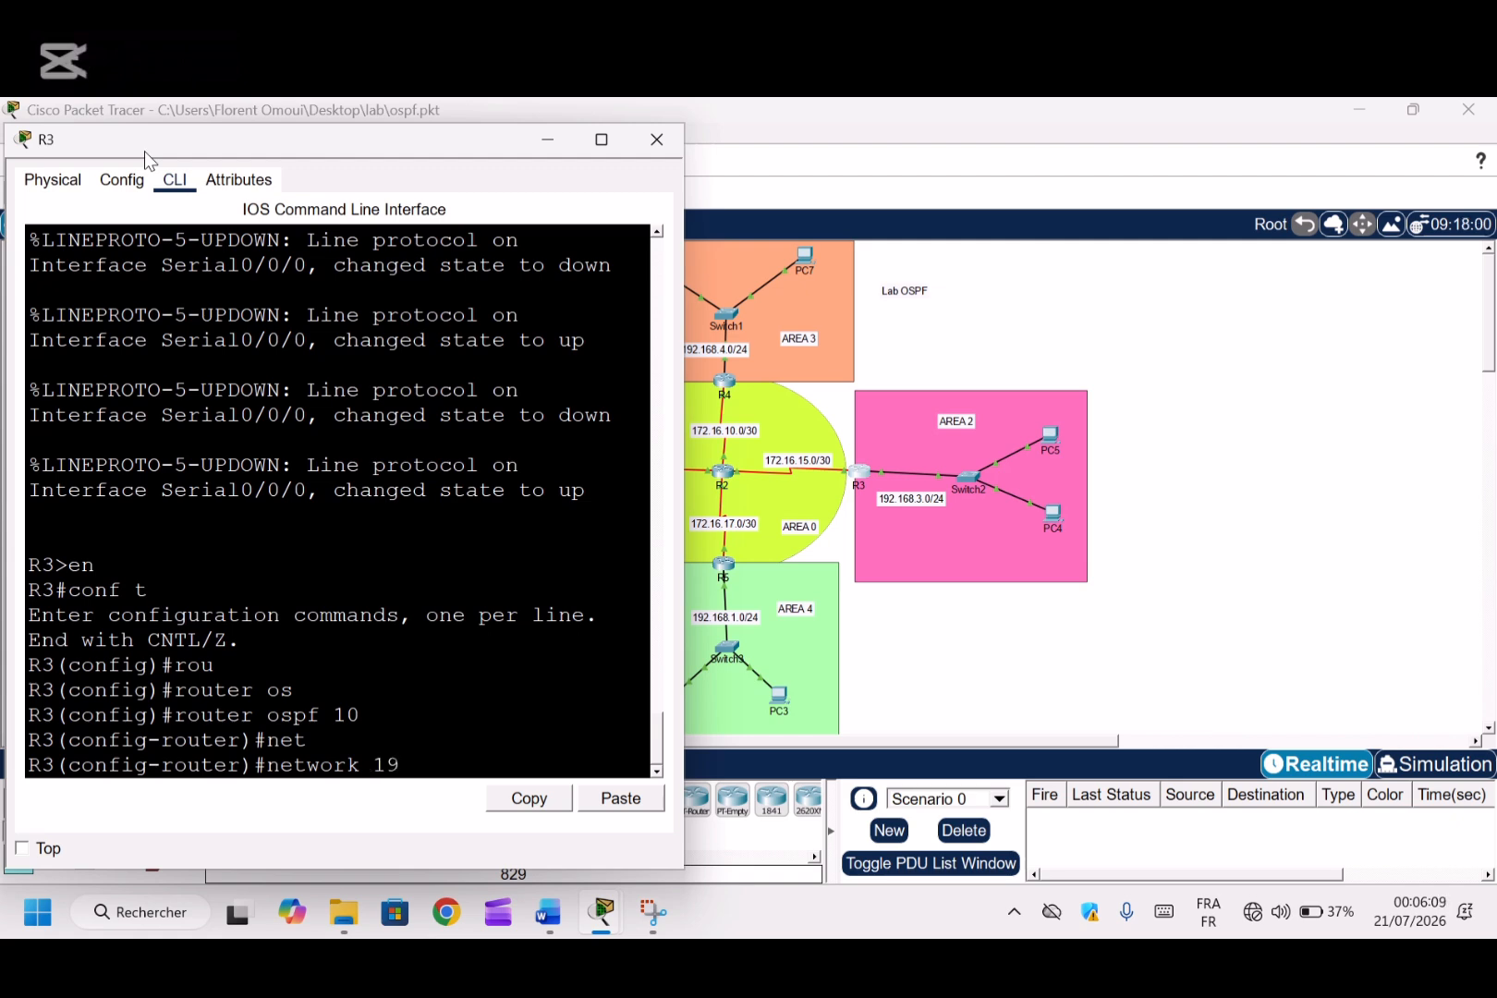
type("2.168.3.0 0.0.0.2")
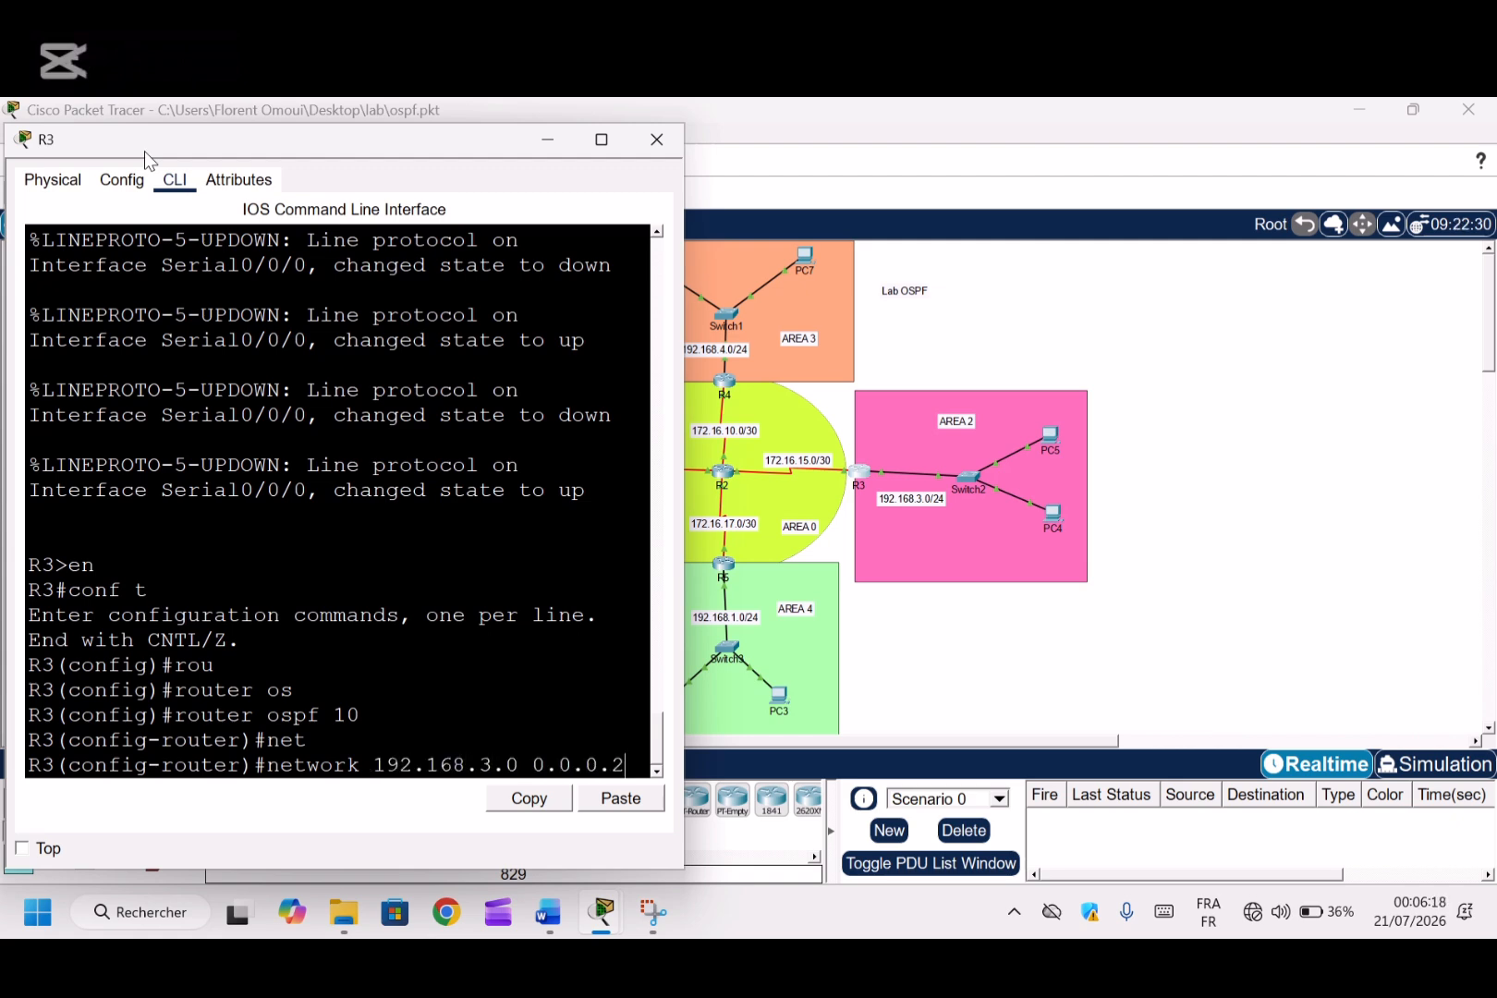
type("55 ARE")
key("Return")
key("Up")
type("a 2")
key("Return")
Advertise network 172.16.15.0 with wildcard mask 0.0.0.3 in area 0 on R3
type("net")
key("Tab")
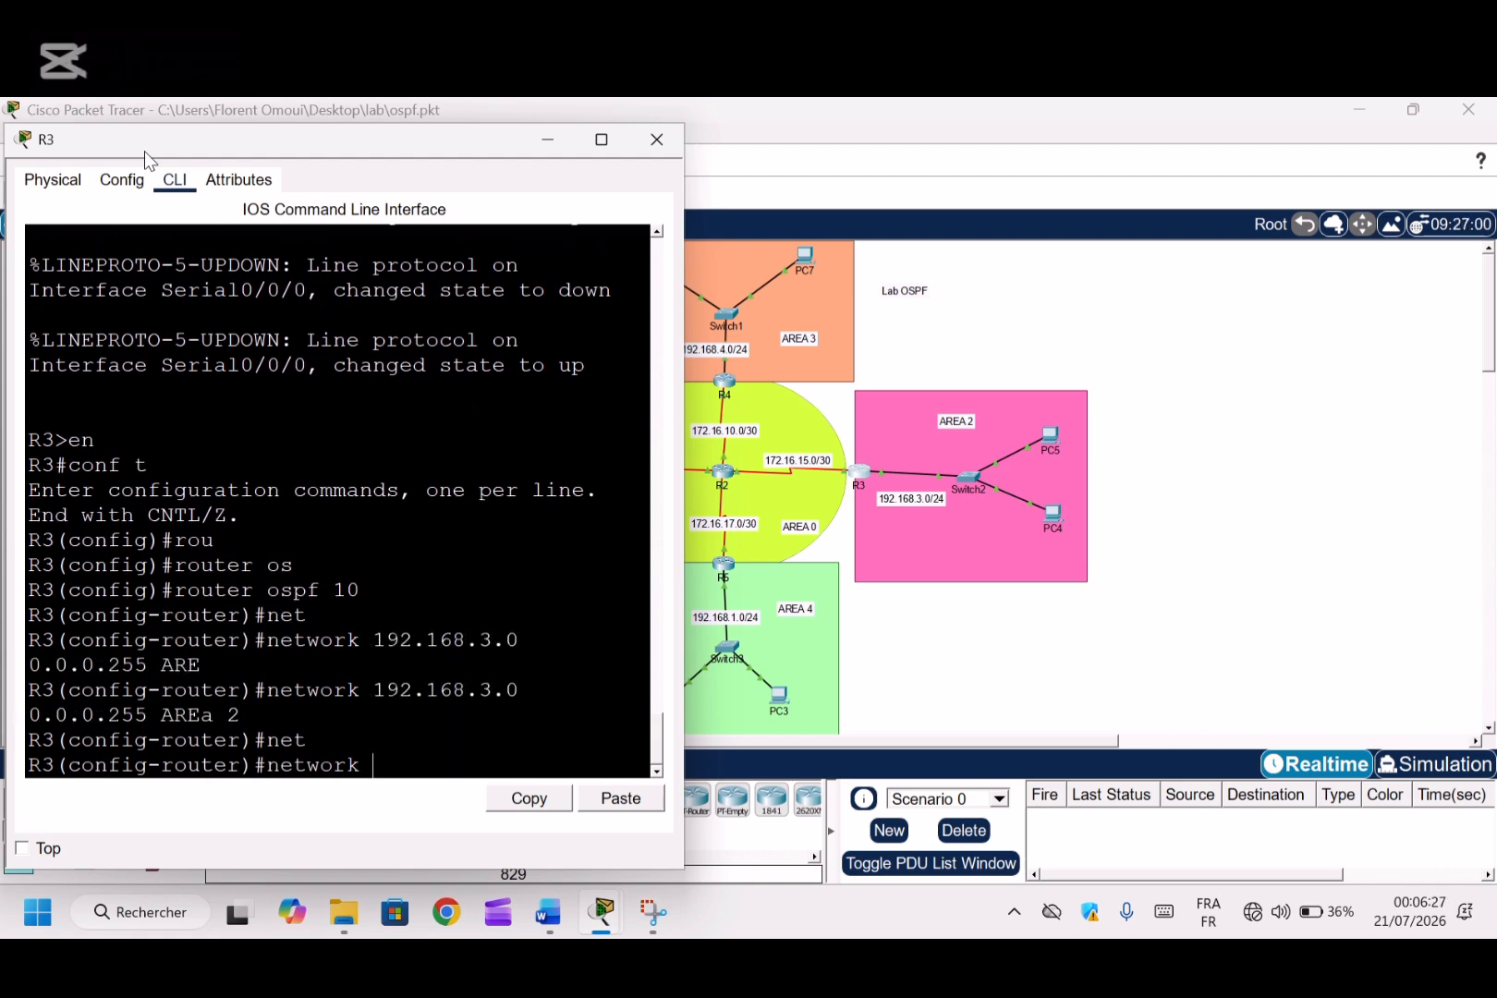
type("172.16.15.0 0.0")
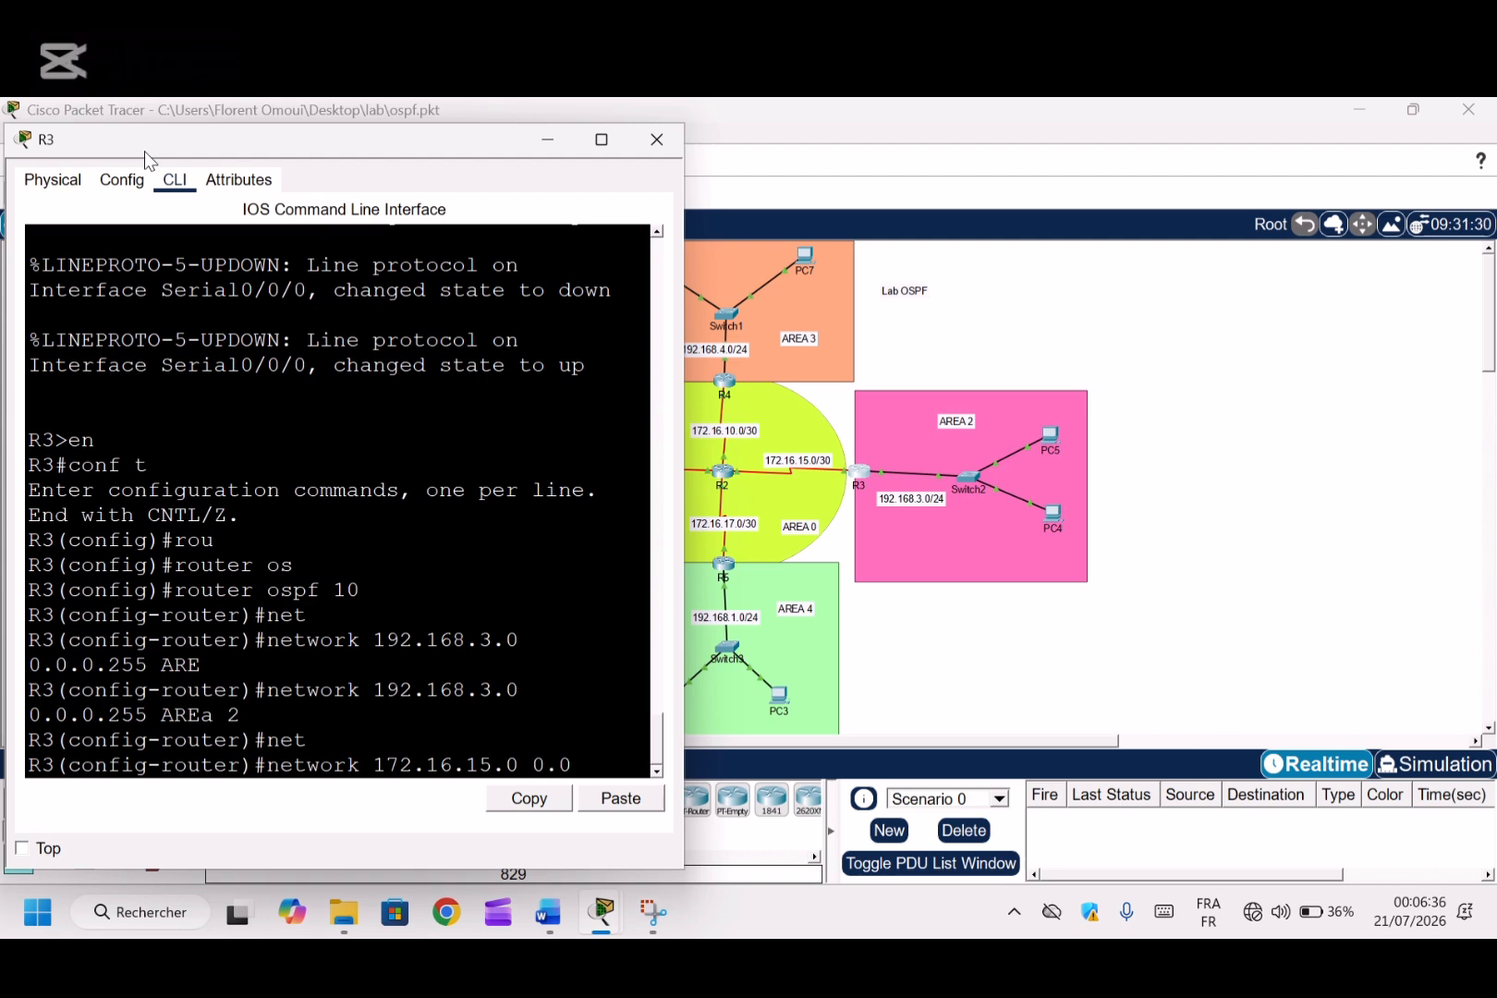
type(".0.3 ARE")
key("Return")
key("Up")
type("a 0")
key("Return")
Save R3's configuration and return to privileged mode
type("do w")
key("Return")
type("end")
key("Return")
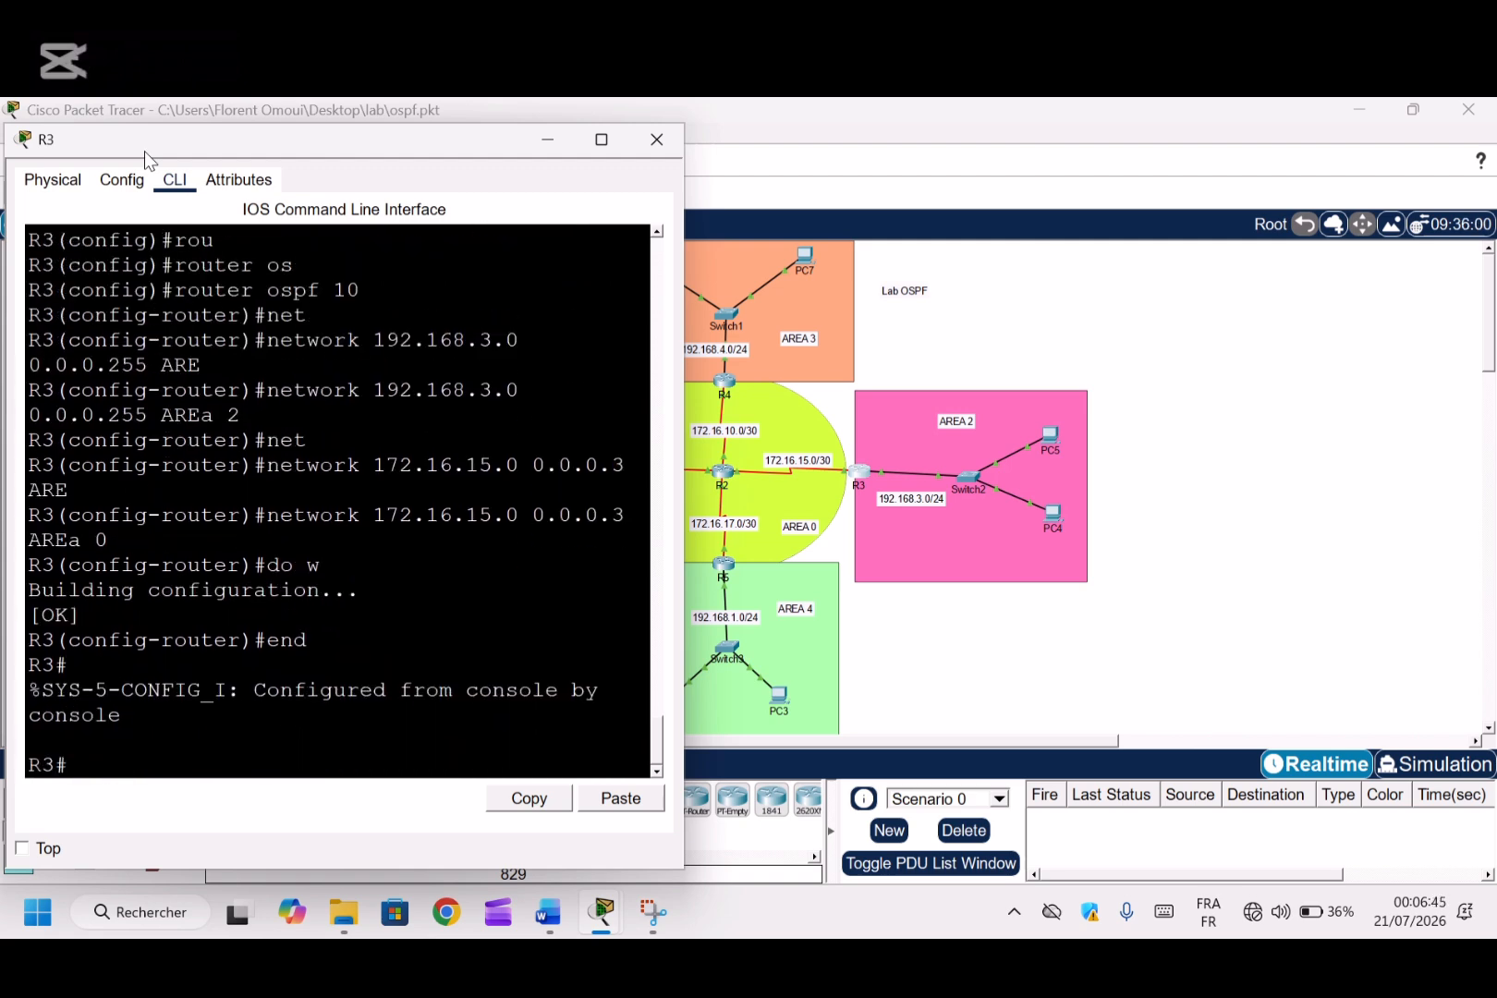
Close R3's window, open R4's command line and enter global configuration mode
left_click_drag(294, 149, 330, 205)
left_click(694, 194)
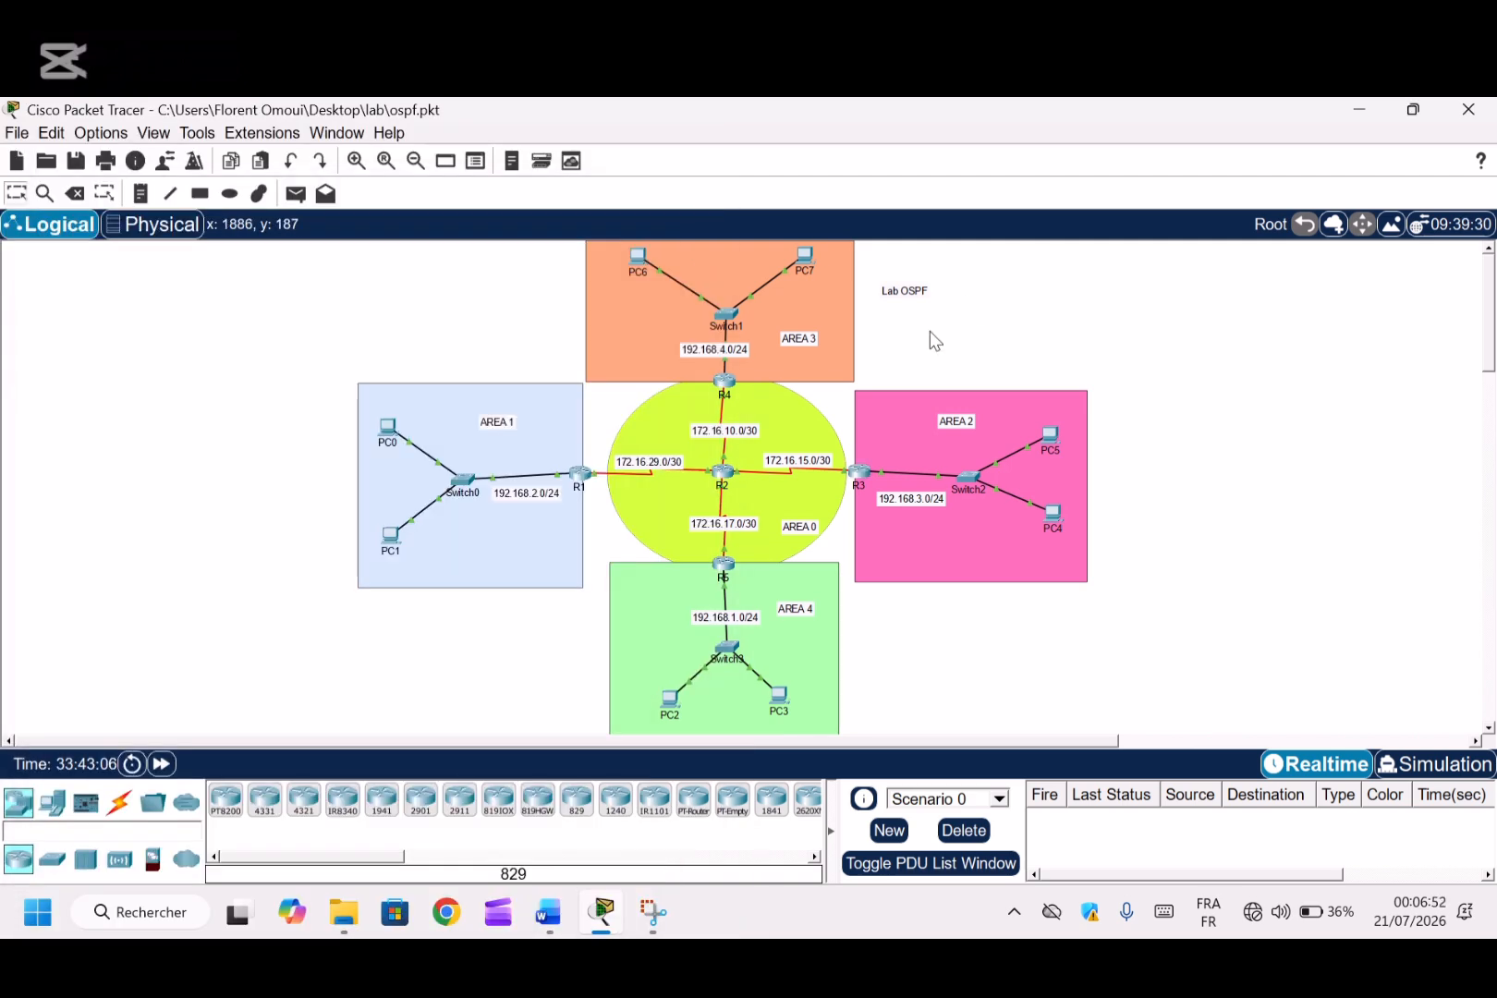
left_click(724, 382)
type("en")
key("Return")
type("conf t")
key("Return")
Start OSPF routing on R4 with process ID 10
type("rou")
key("Tab")
type("ospf ")
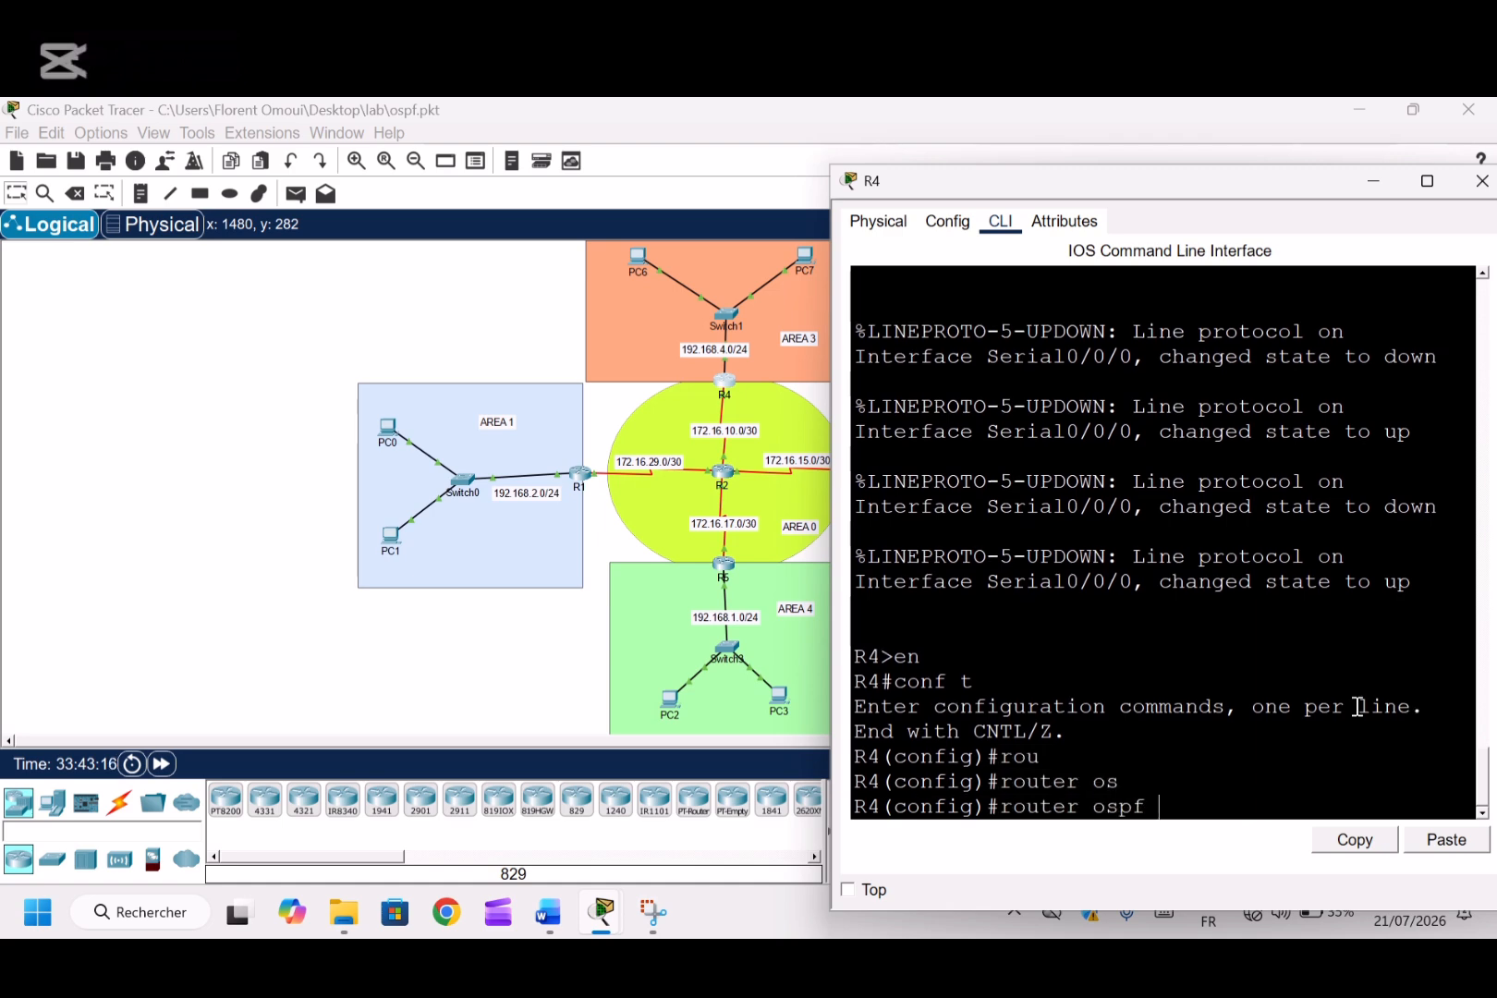
type("10")
key("Return")
Advertise network 192.168.4.0 with wildcard mask 0.0.0.255 in area 3 on R4
type("net")
key("Tab")
type("192.168.4.0")
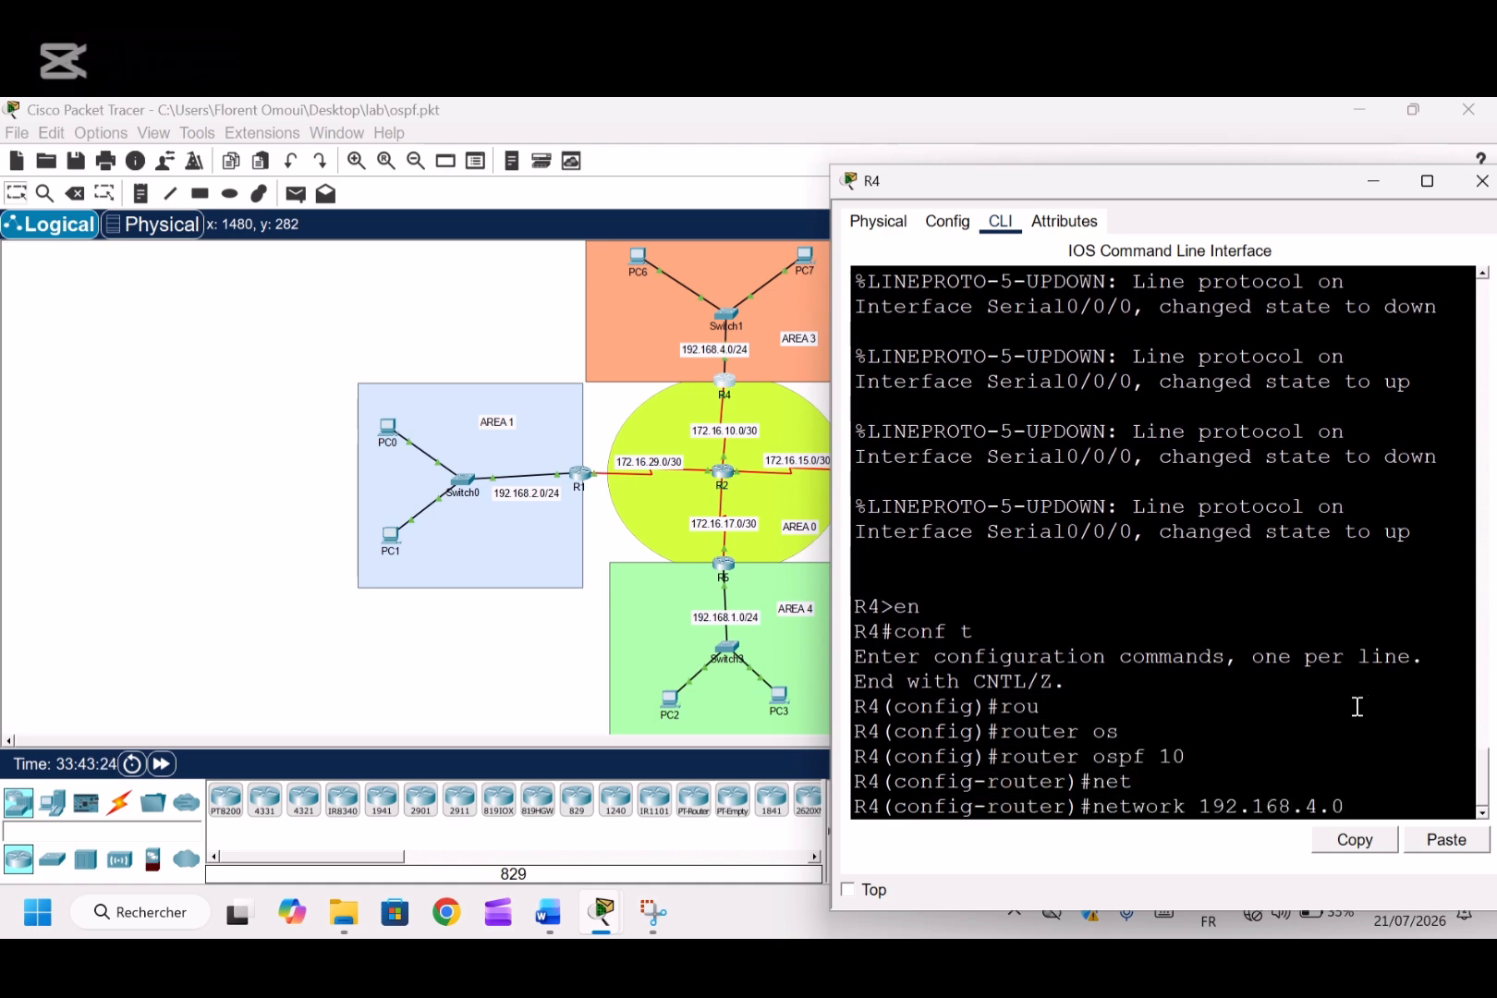
type(" 0.0.0.255")
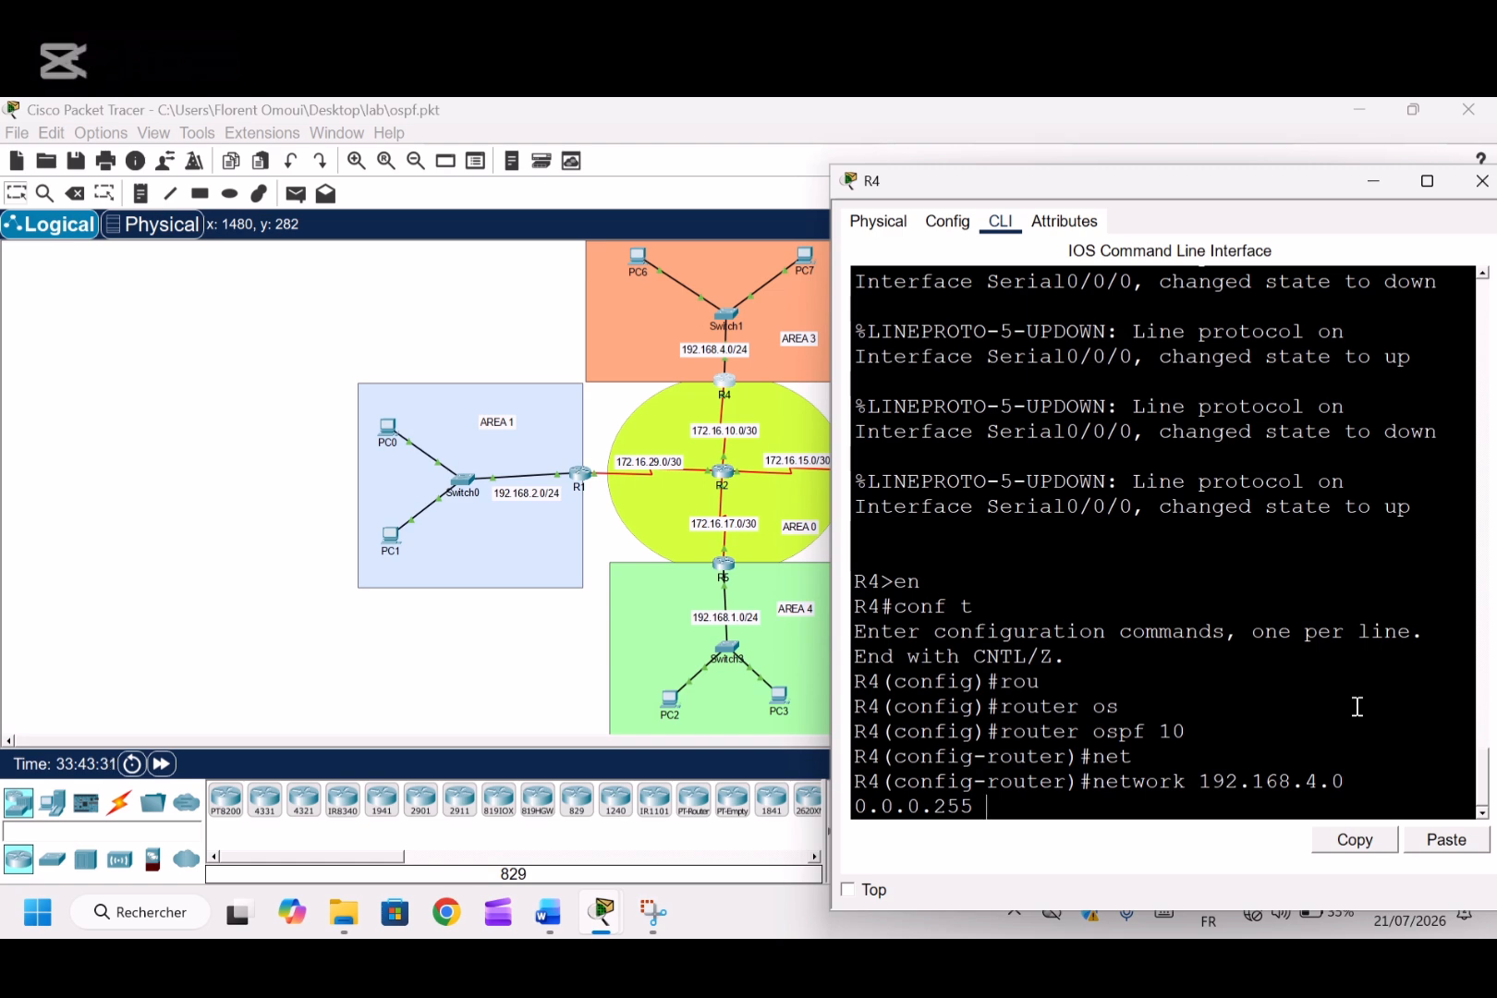
type(" are")
key("Tab")
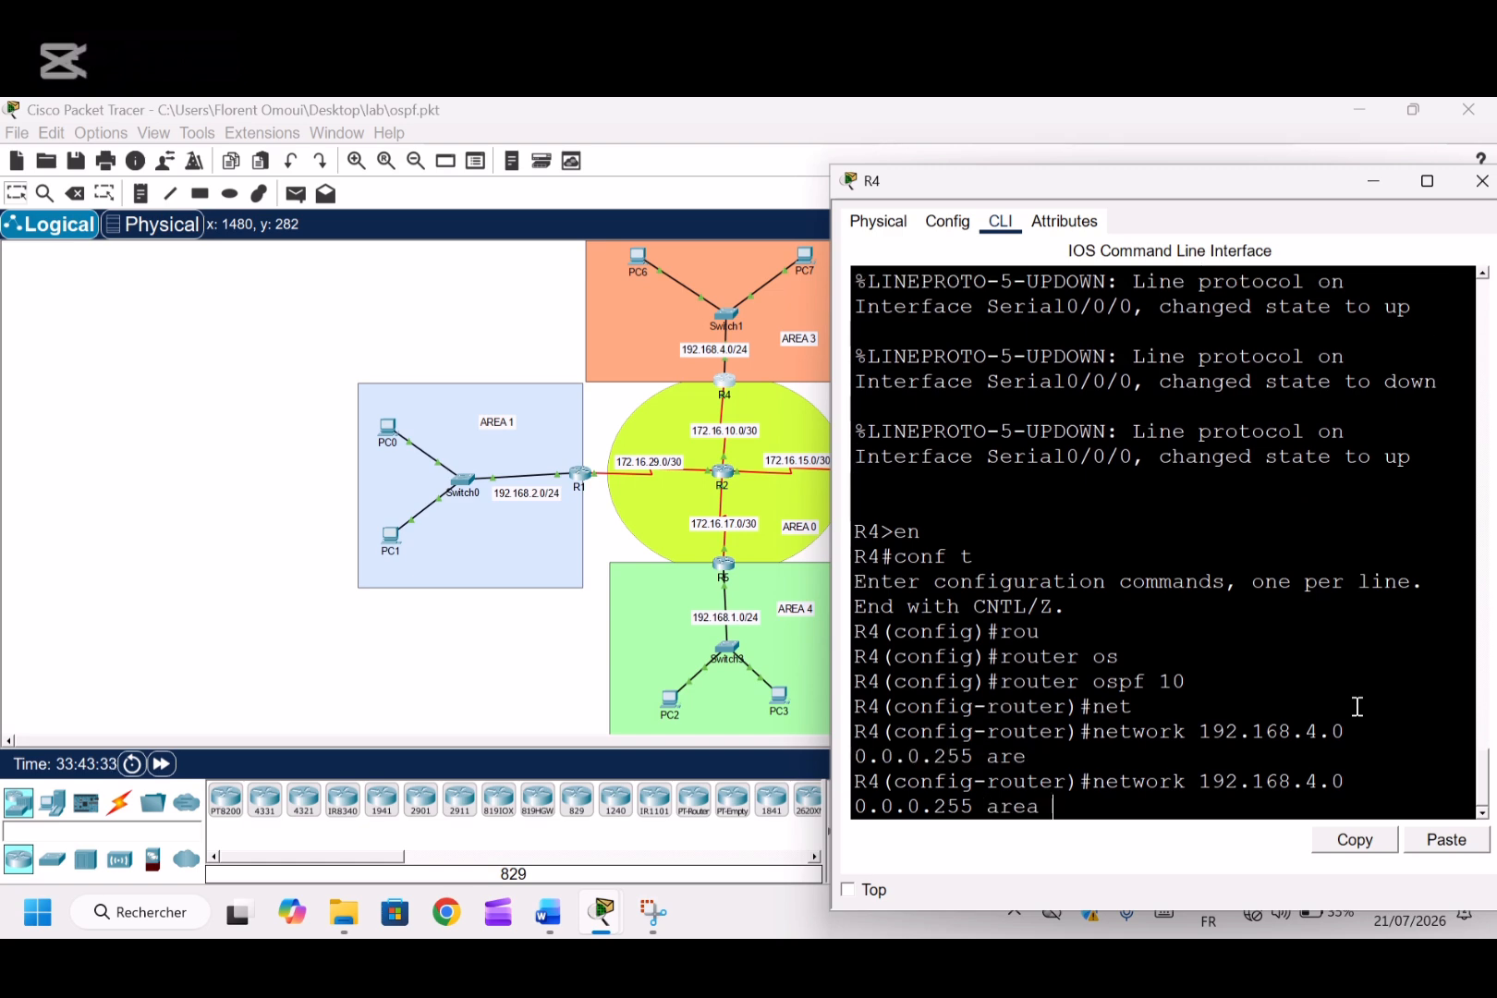
type("3")
key("Return")
Advertise network 172.16.10.0 with wildcard mask 0.0.0.3 in area 0 on R4
type("net")
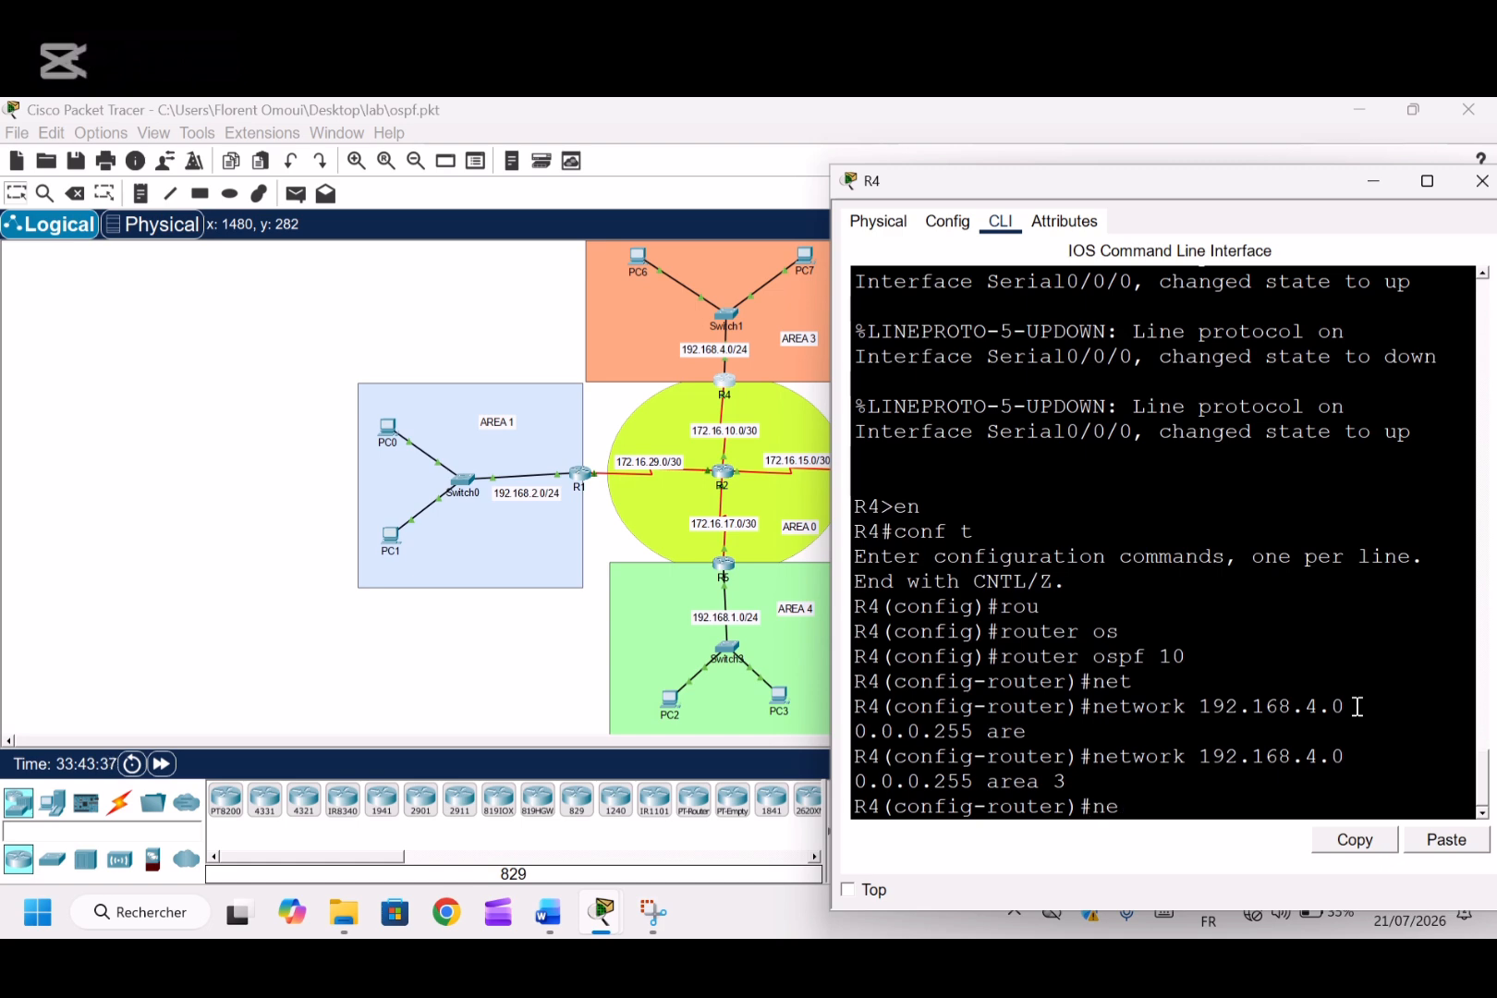
key("Tab")
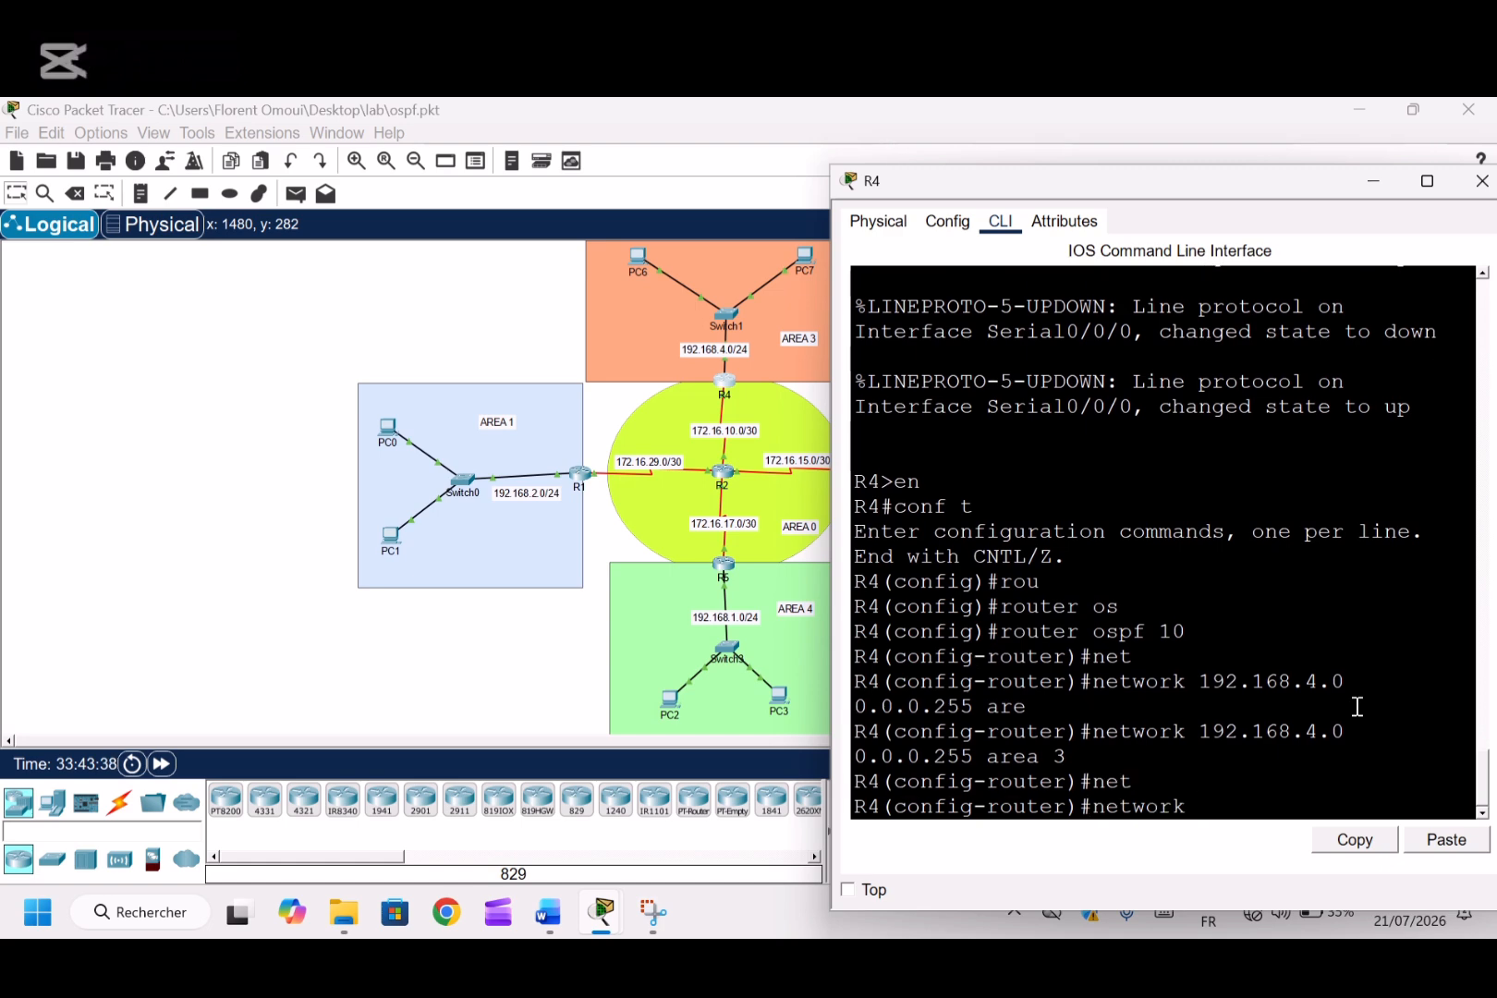
type("172.16.10.0 0.0.0.")
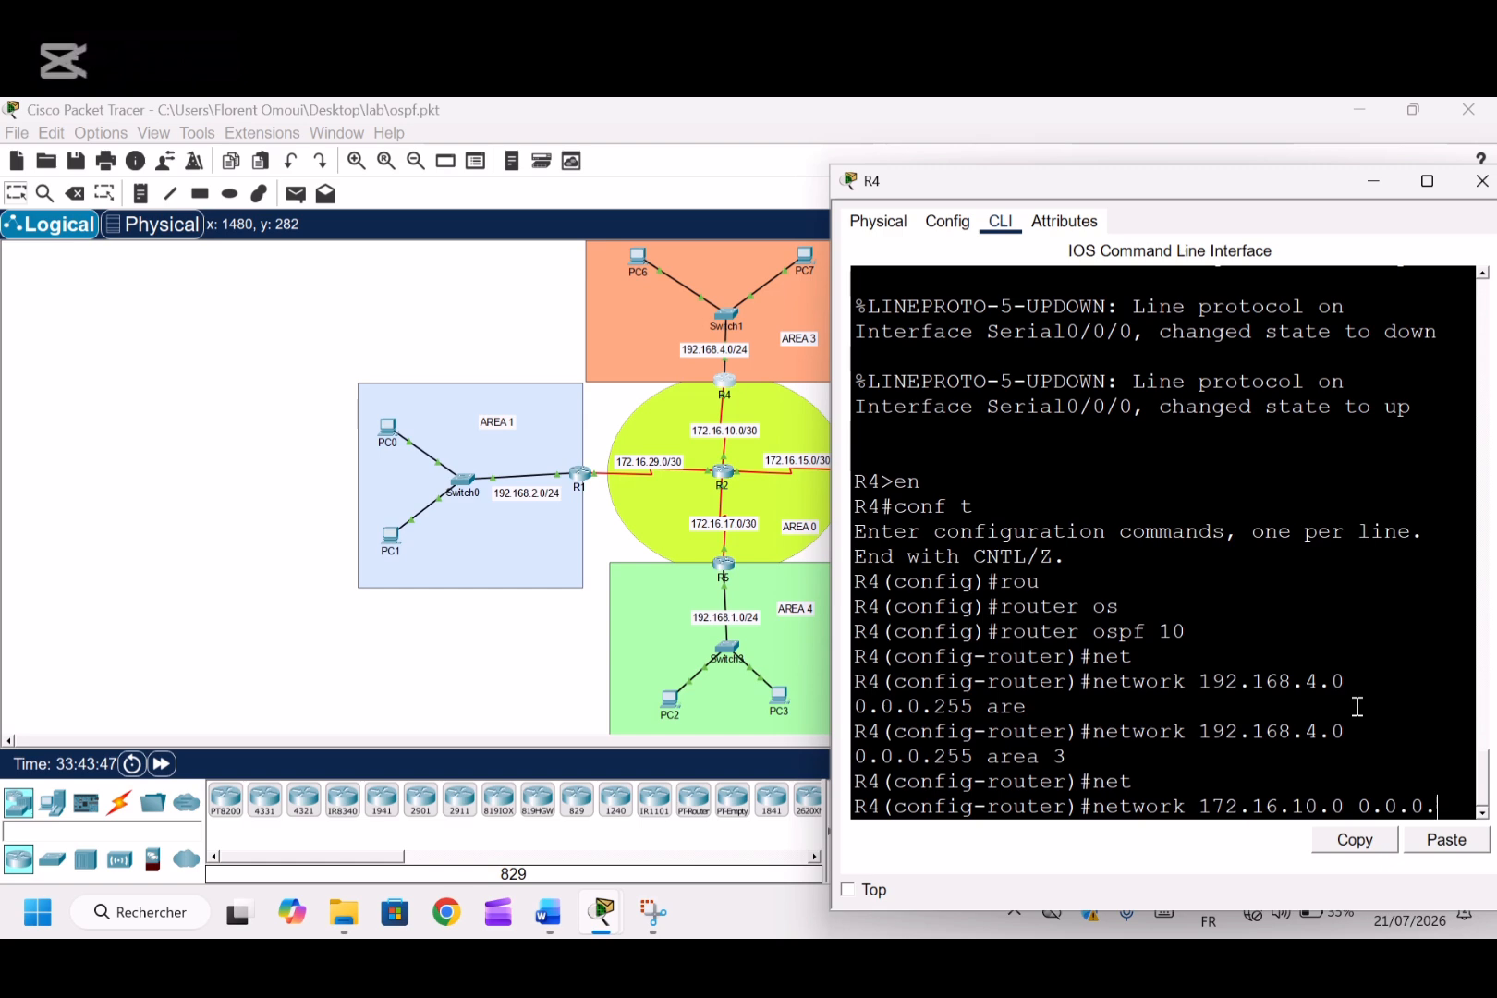
type("3 ARE")
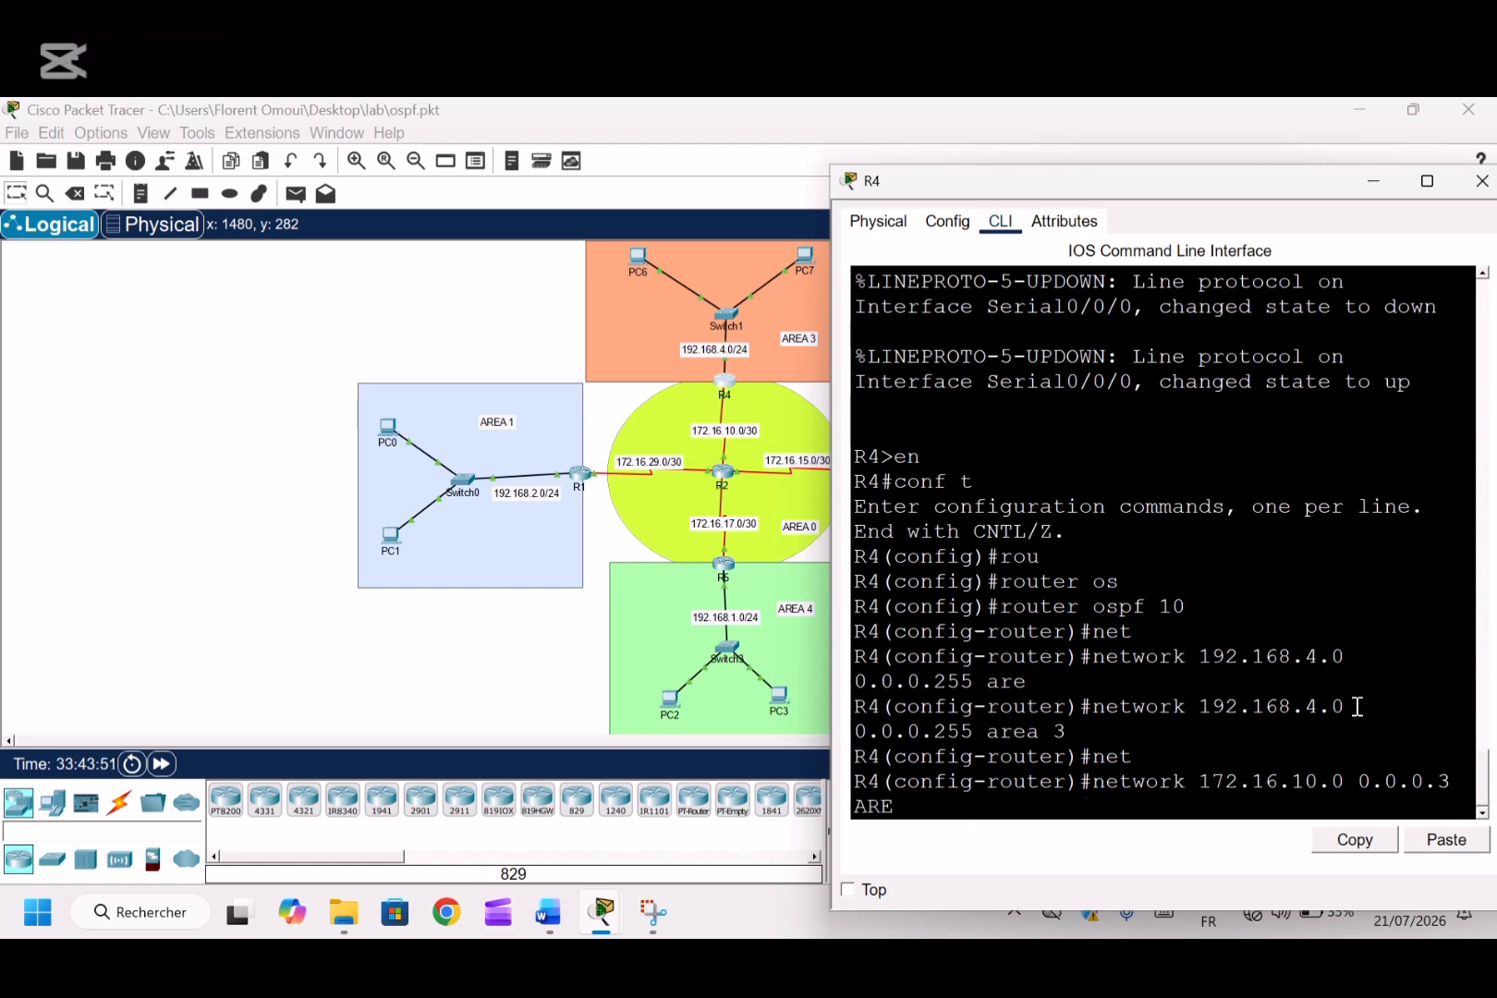
key("Return")
key("Up")
type("a 0")
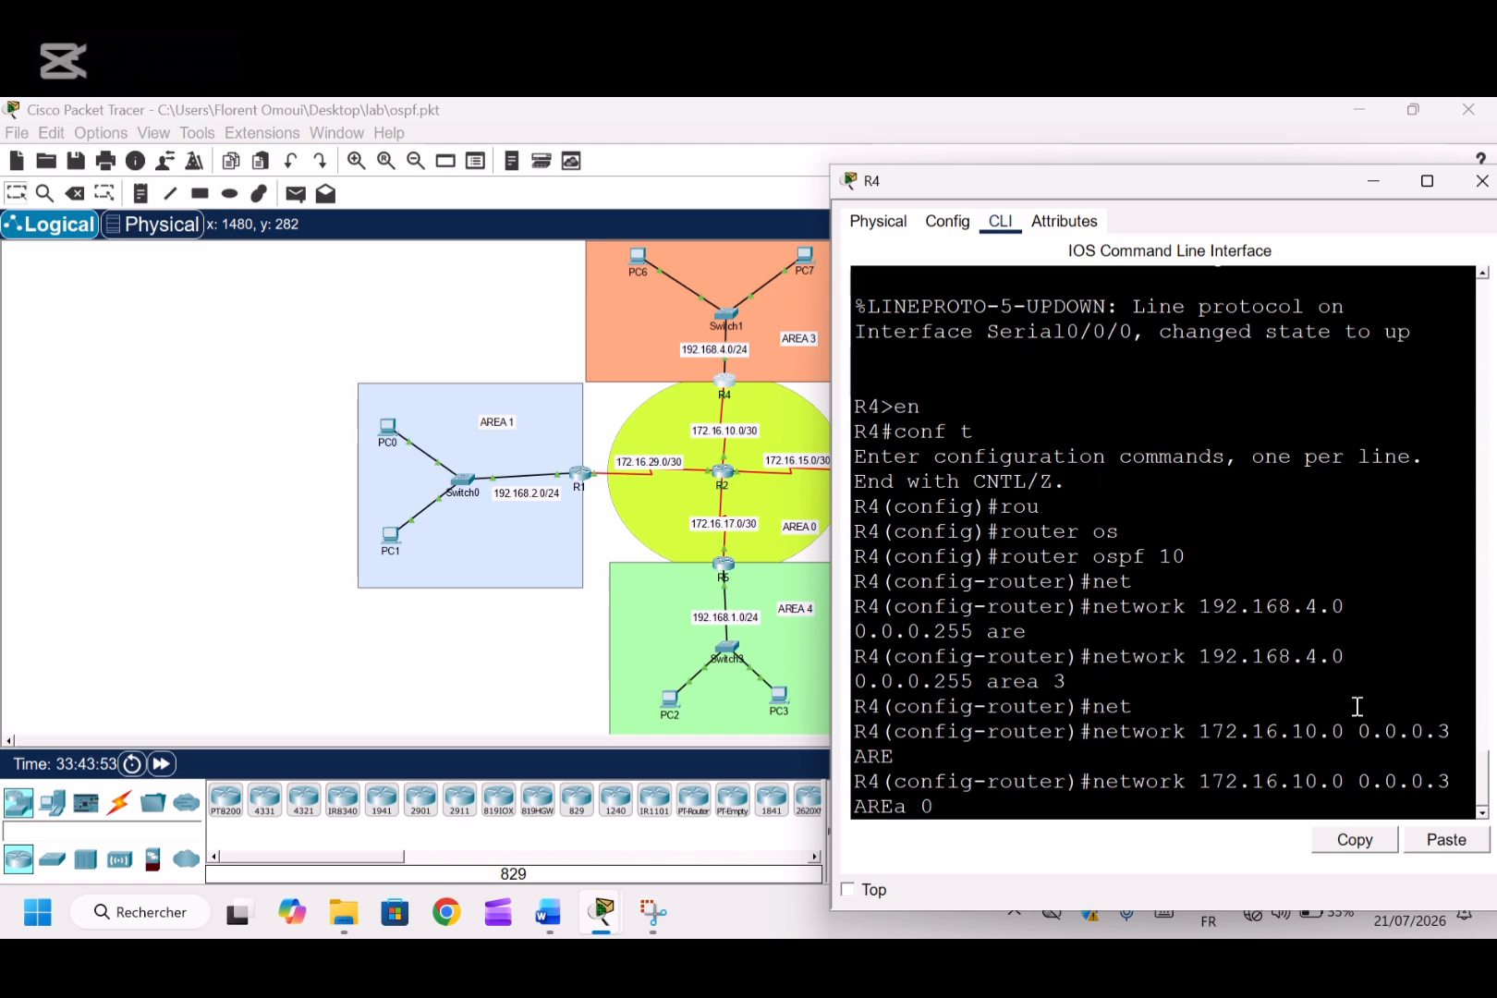
key("Return")
Save R4's configuration, return to privileged mode and close the router's window
type("do")
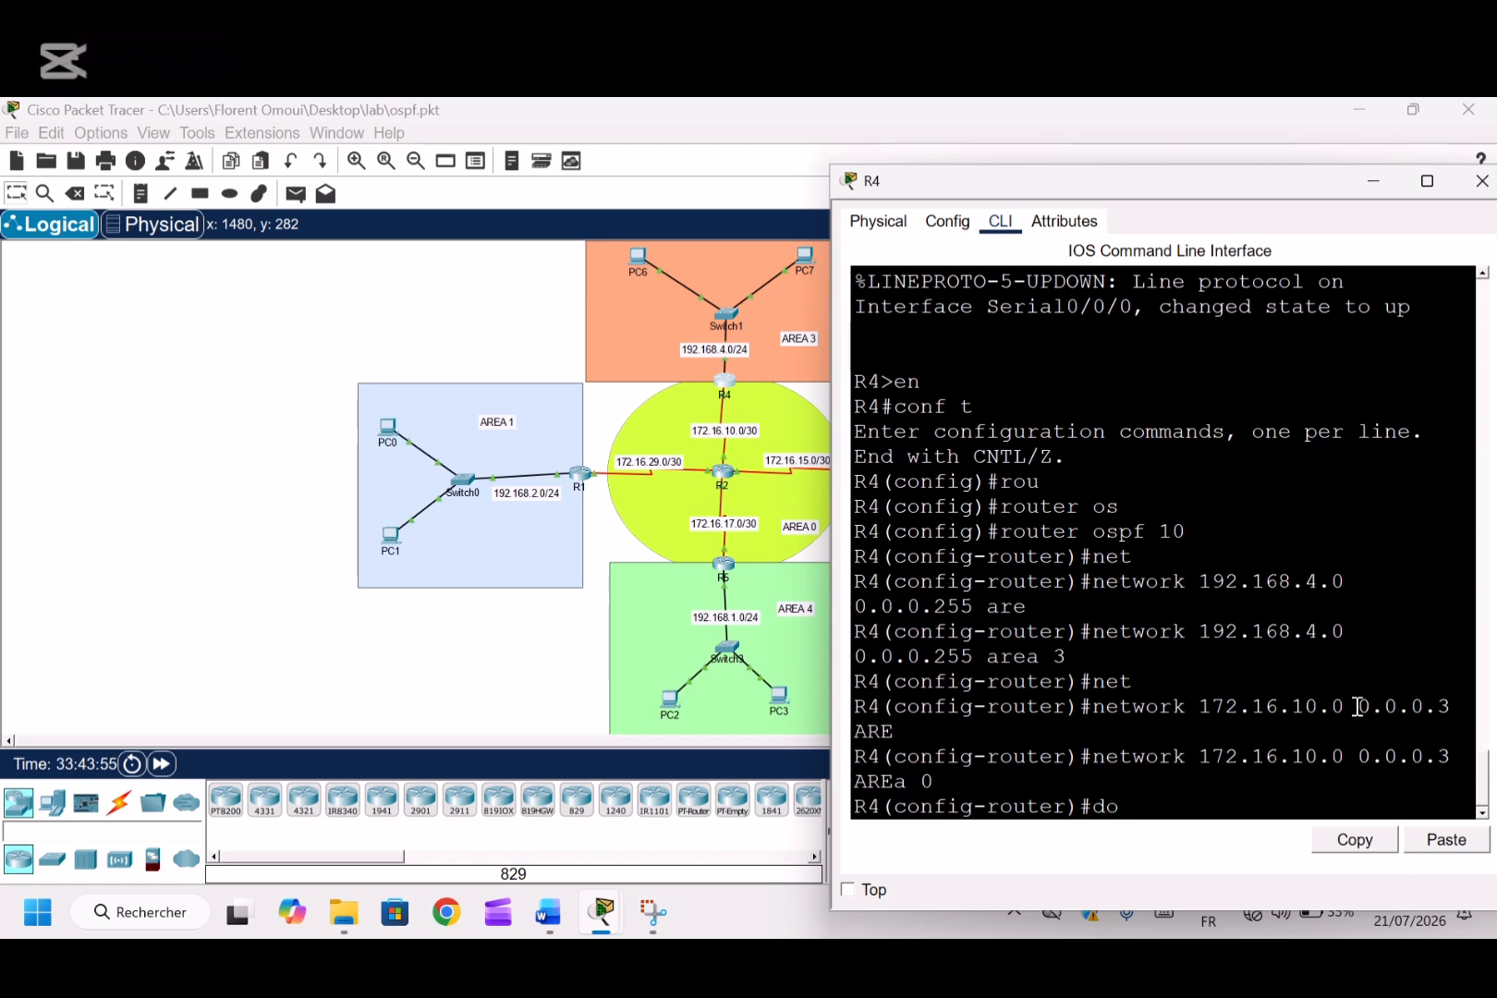
type(" w")
key("Return")
type("end")
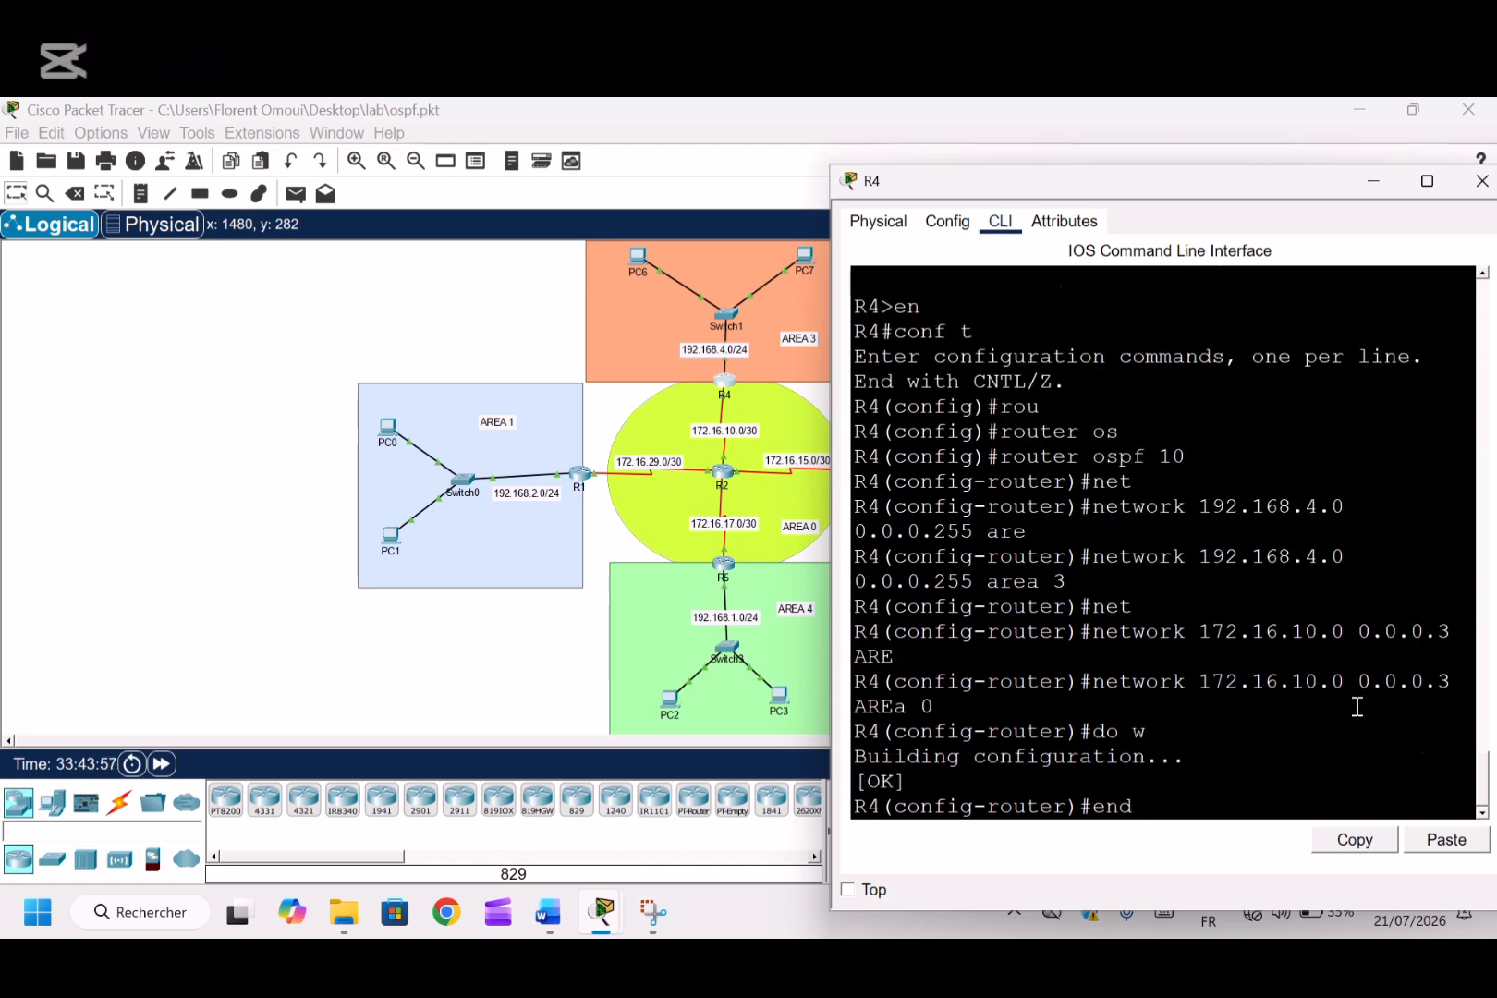
key("Return")
key("Return")
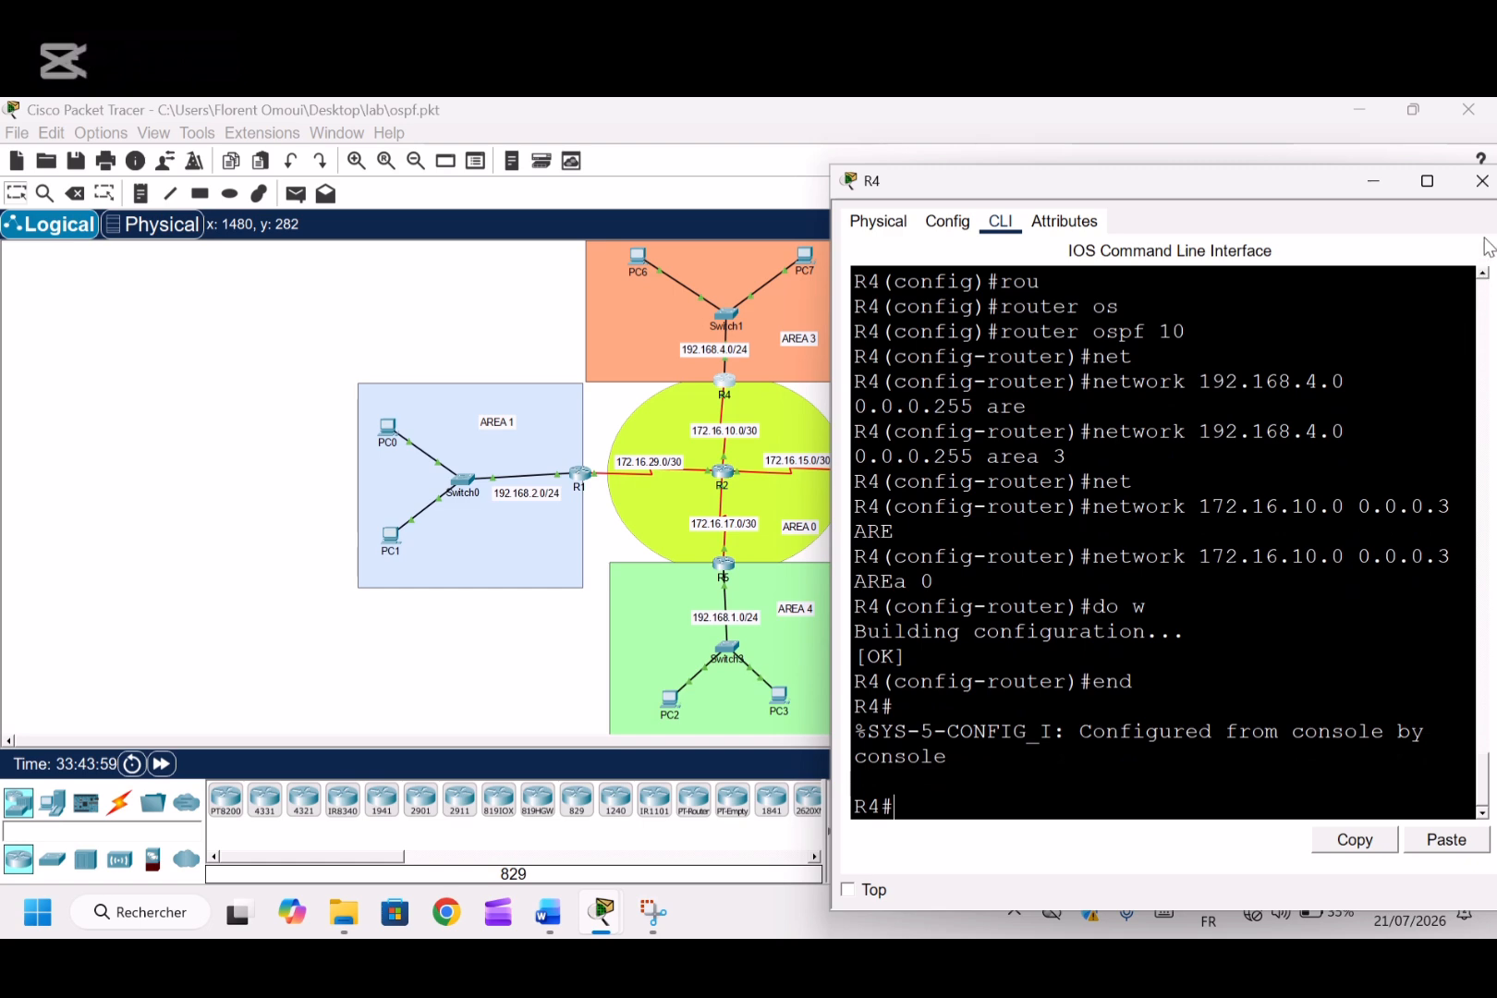
left_click(1482, 182)
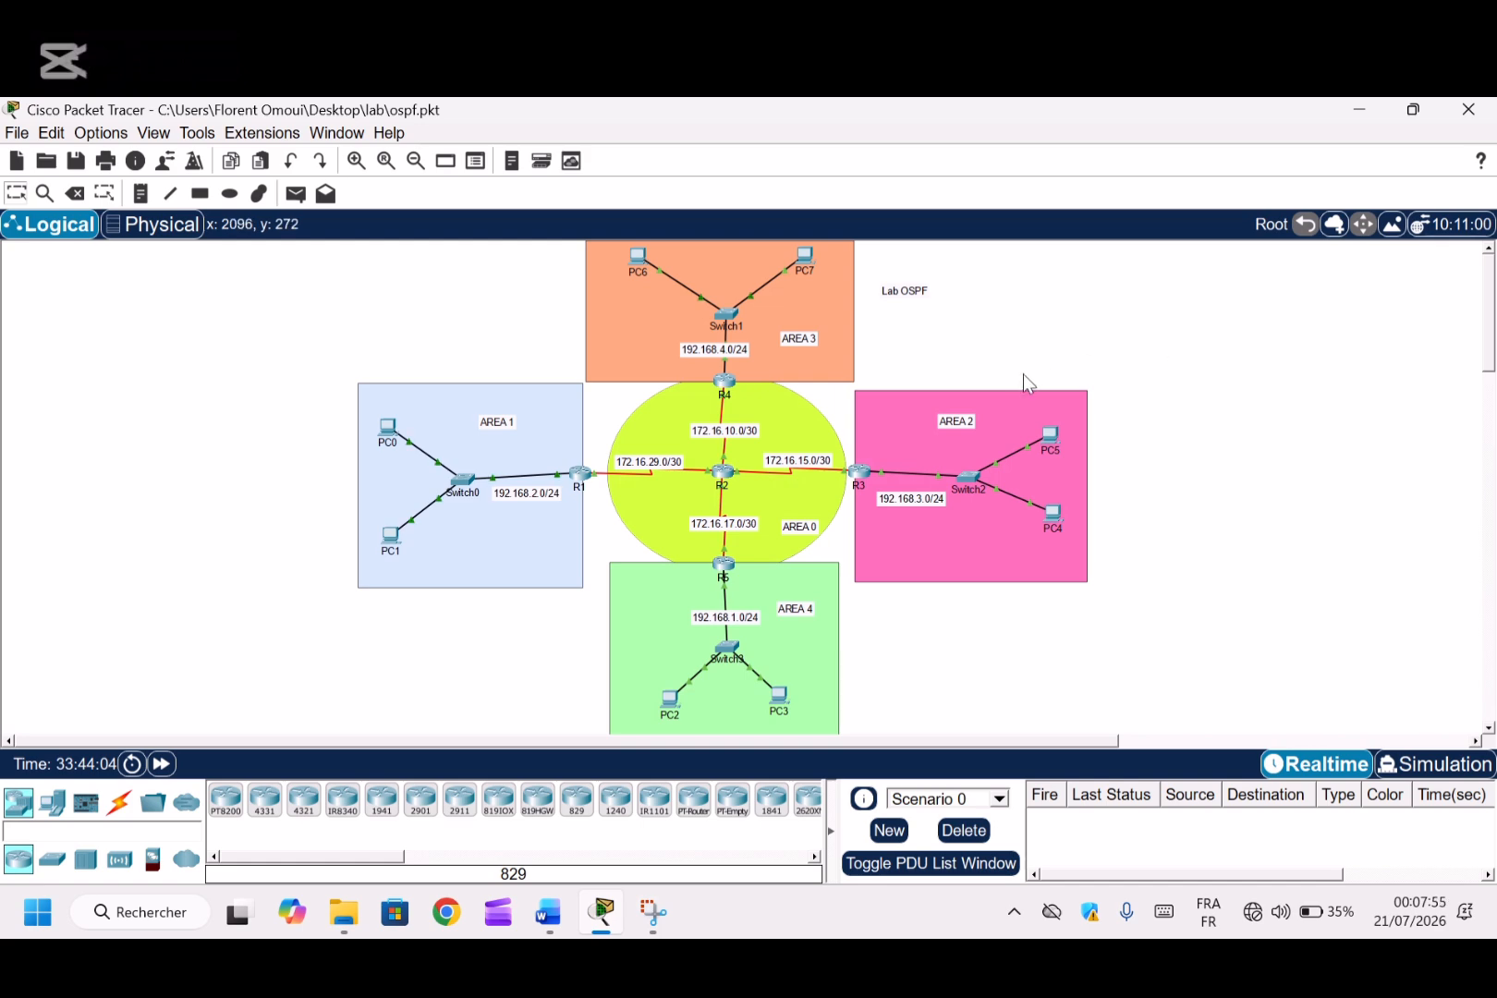
Open R2's command line beside the topology and enter global configuration mode
left_click(723, 473)
left_click_drag(550, 117, 990, 137)
left_click(1340, 602)
key("Return")
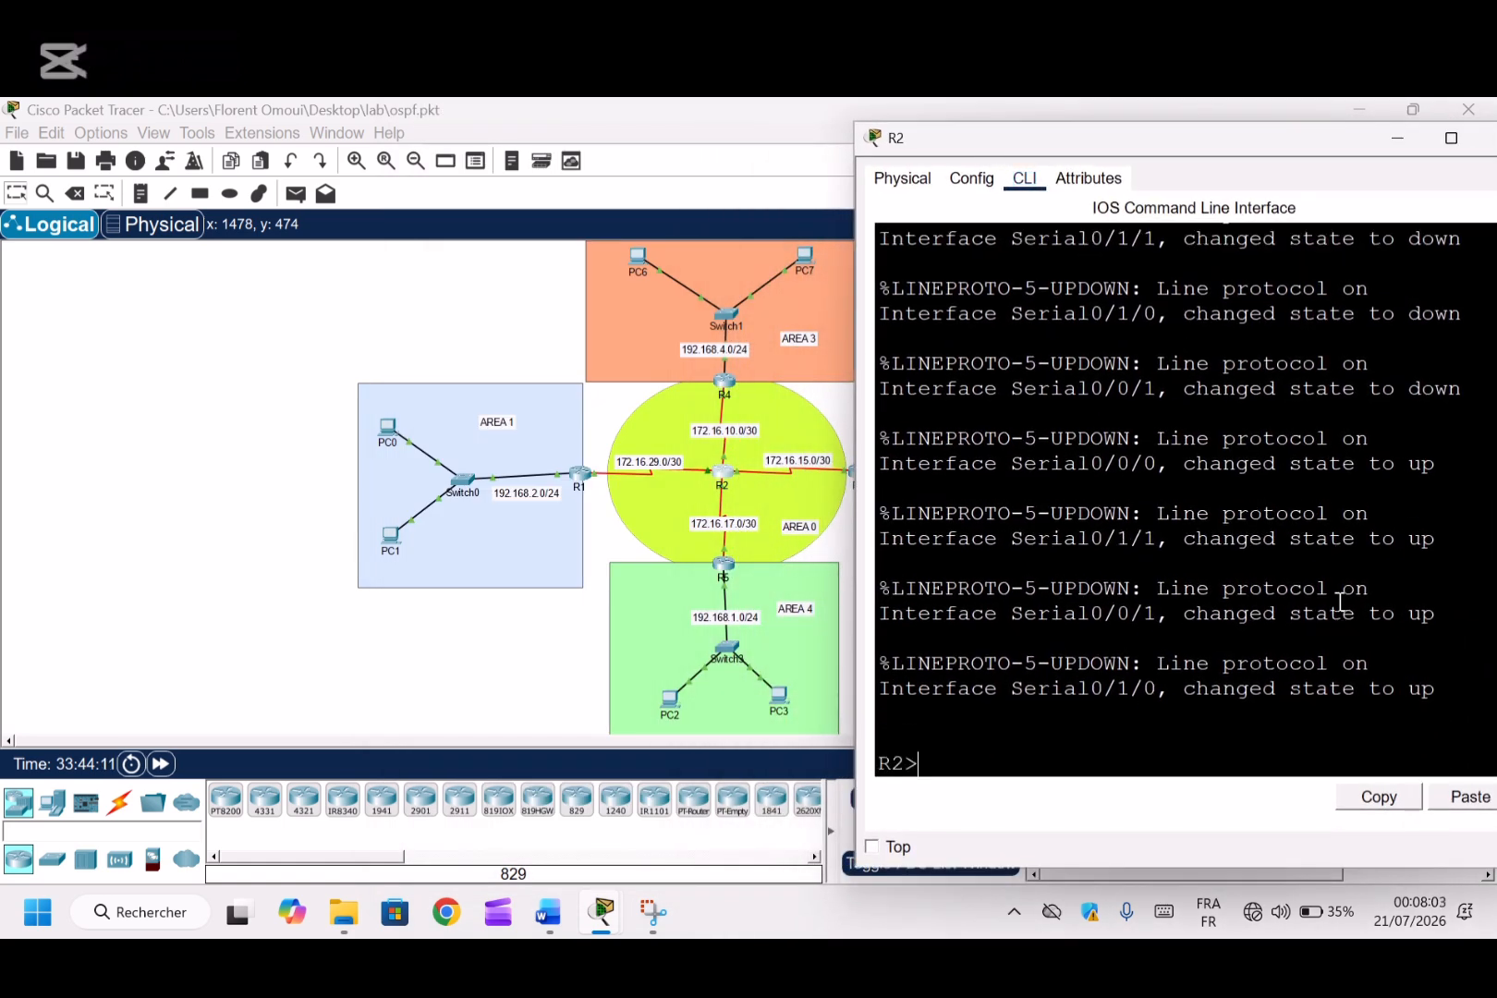
type("en")
key("Return")
type("c")
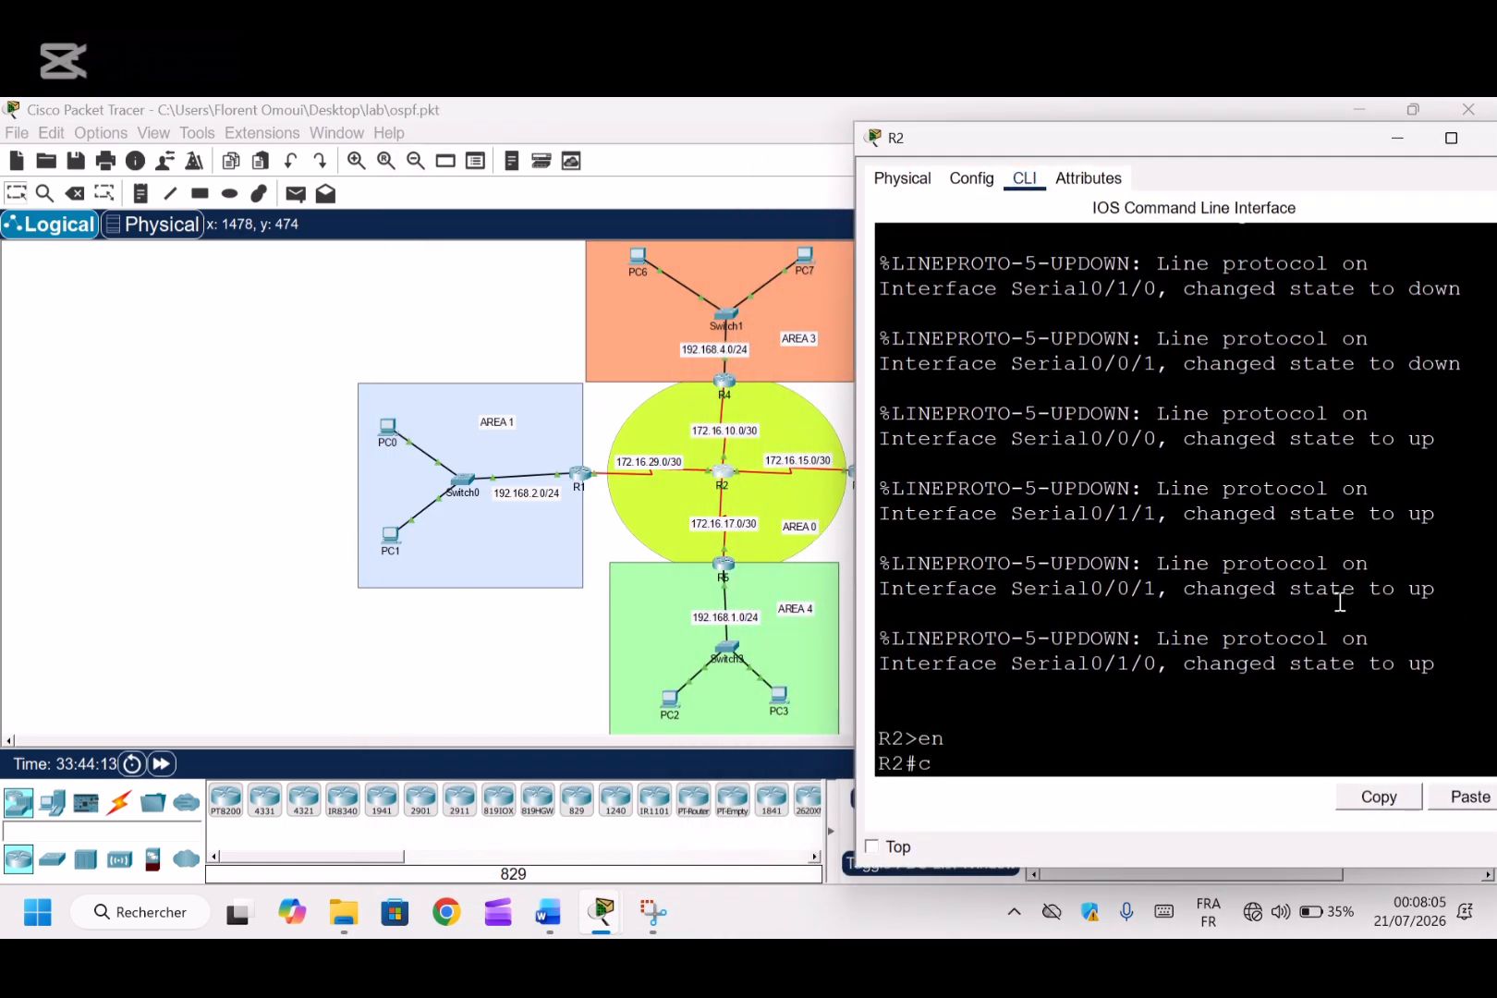
type("onf t")
key("Return")
Start OSPF routing on R2 with process ID 10
type("rou")
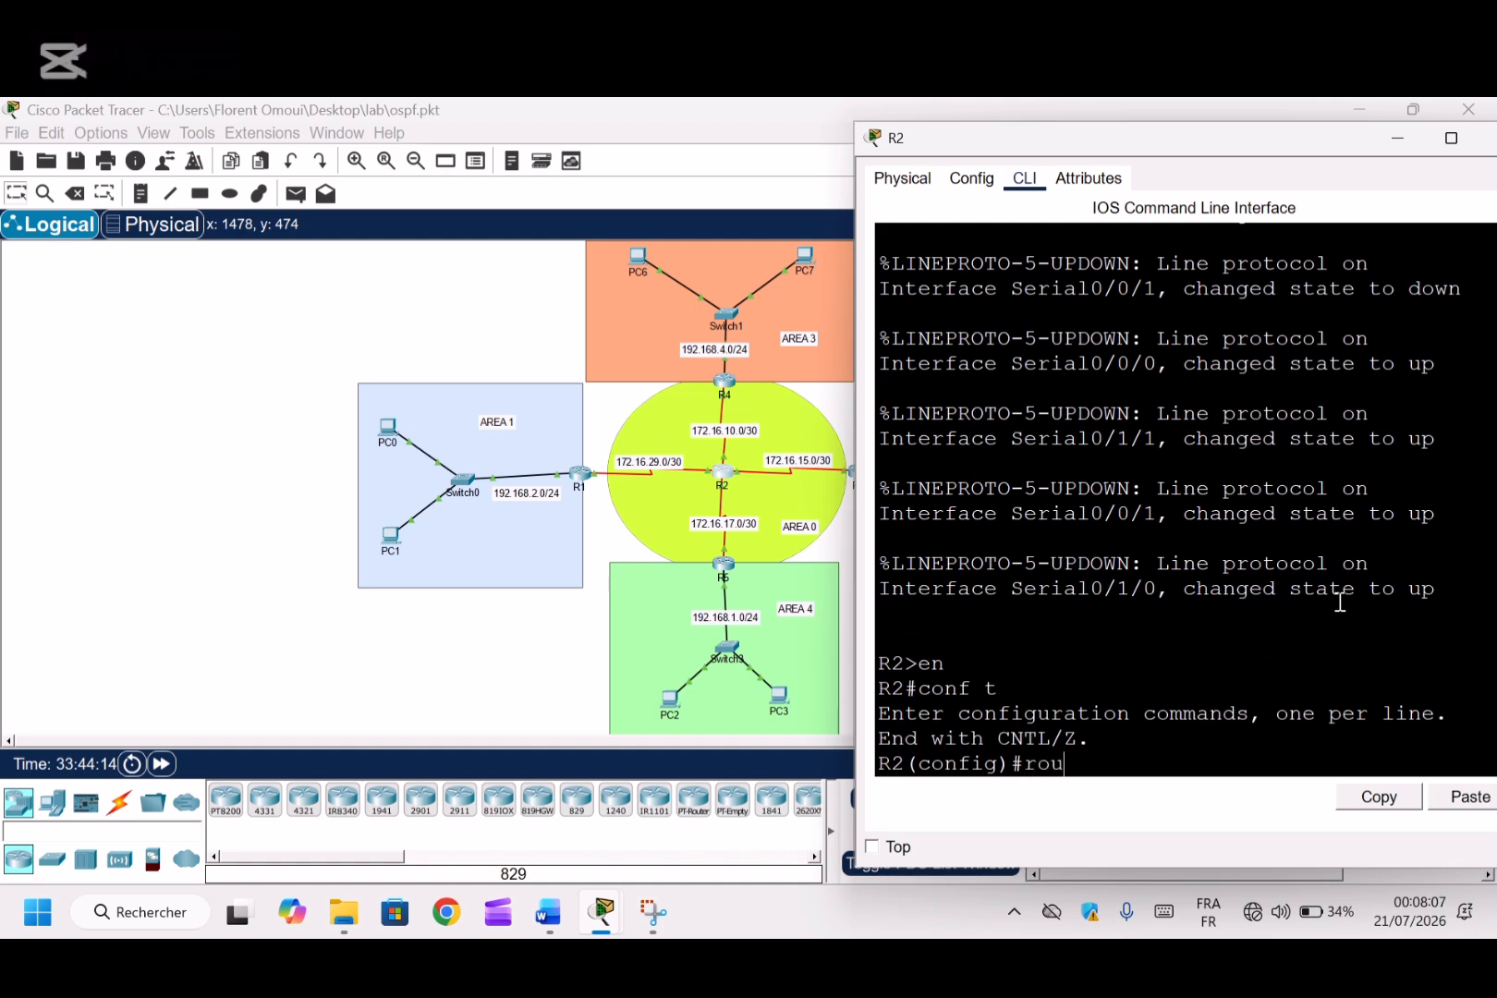
key("Tab")
type("ter os")
key("Tab")
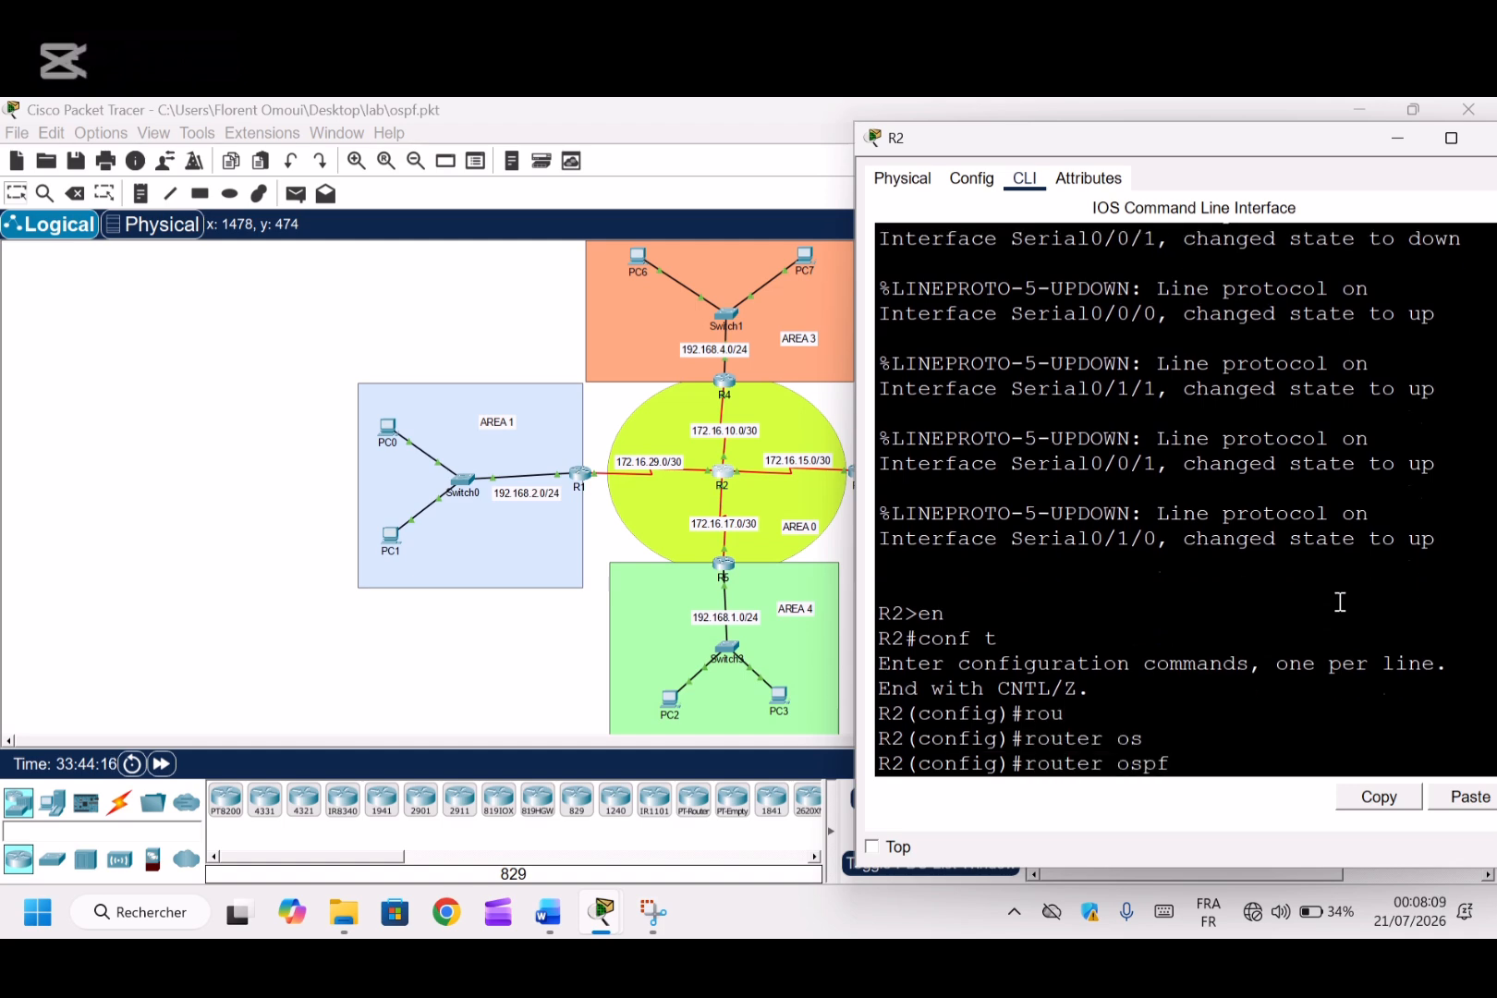
type("10")
key("Return")
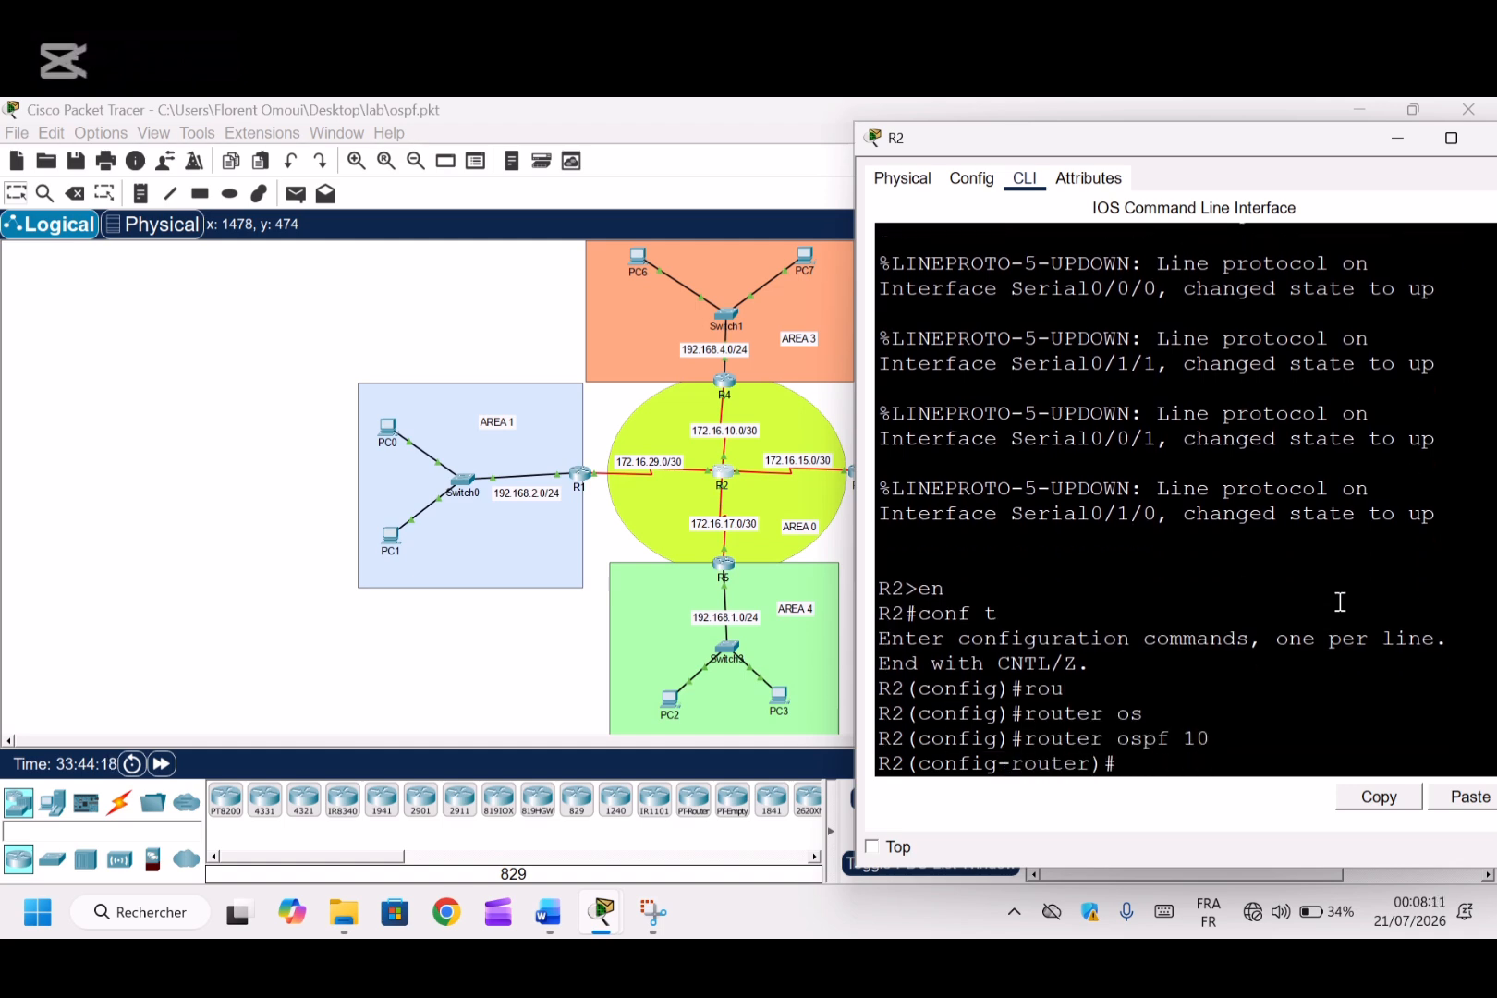
Advertise network 172.16.29.0 with wildcard mask 0.0.0.3 in area 0 on R2
type("net")
key("Tab")
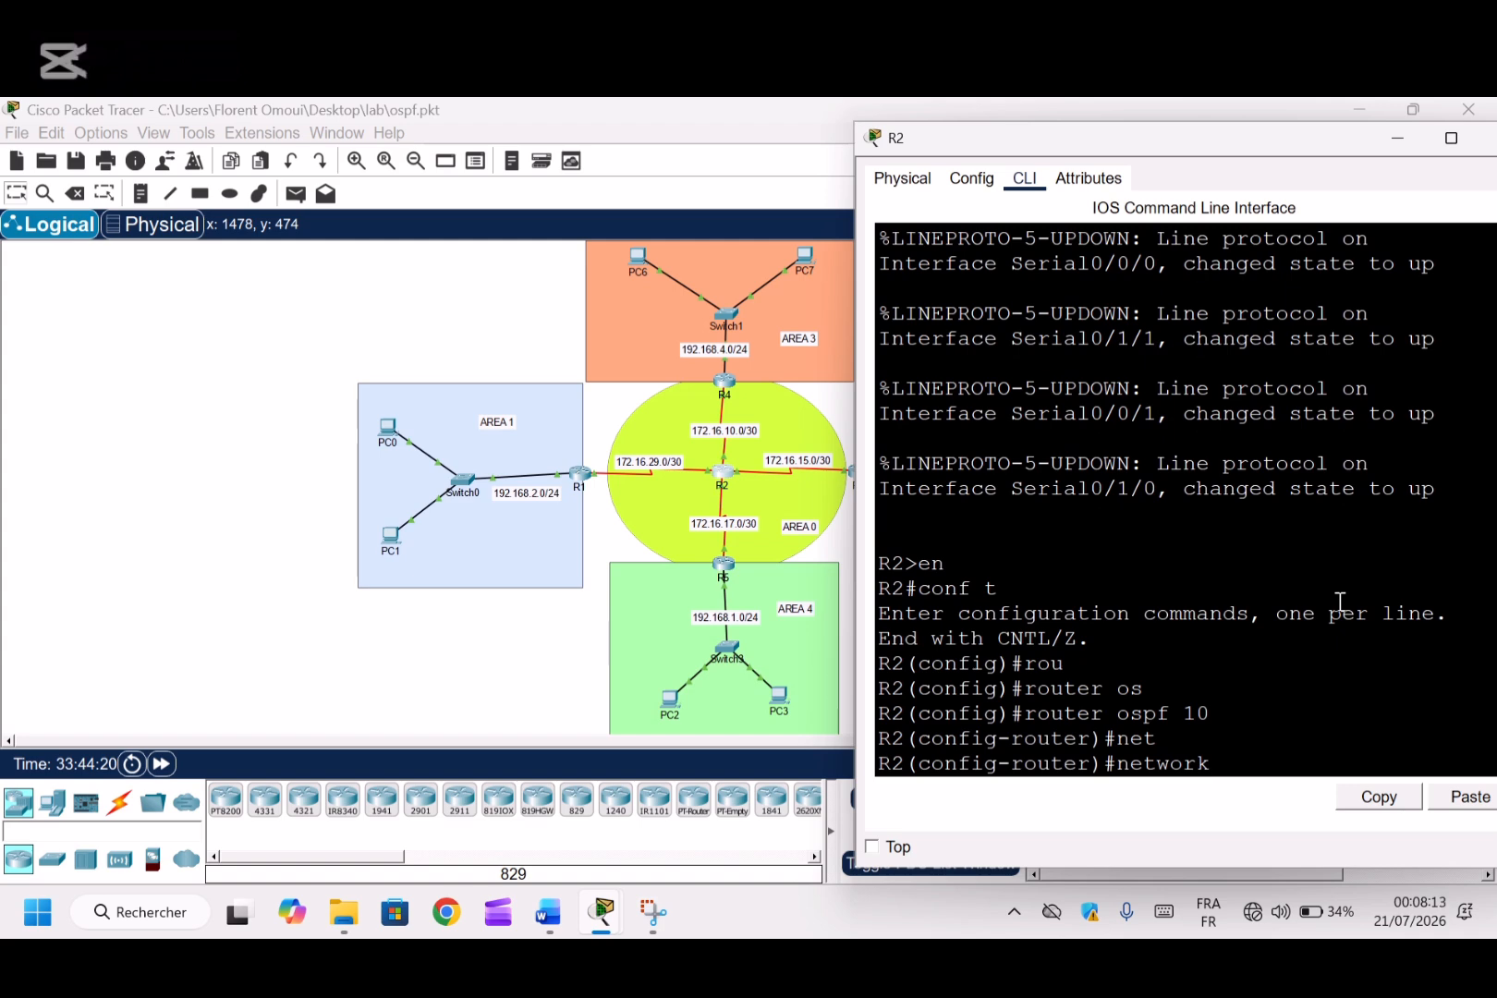
type("172.16.29.0 0.0")
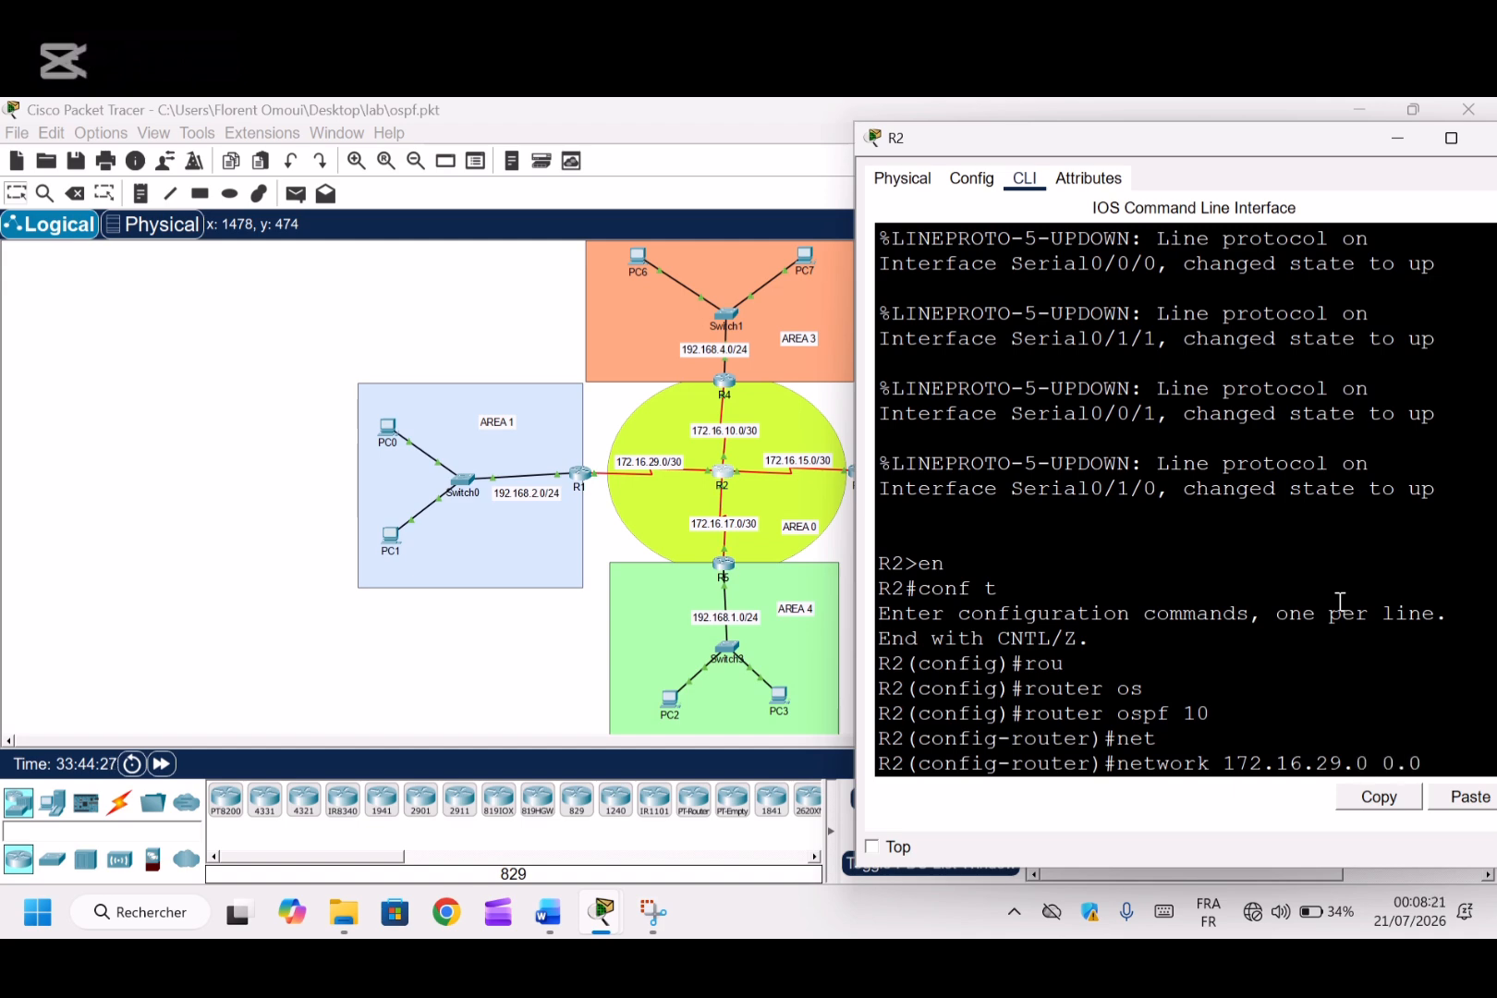
type(".0.3 ARE")
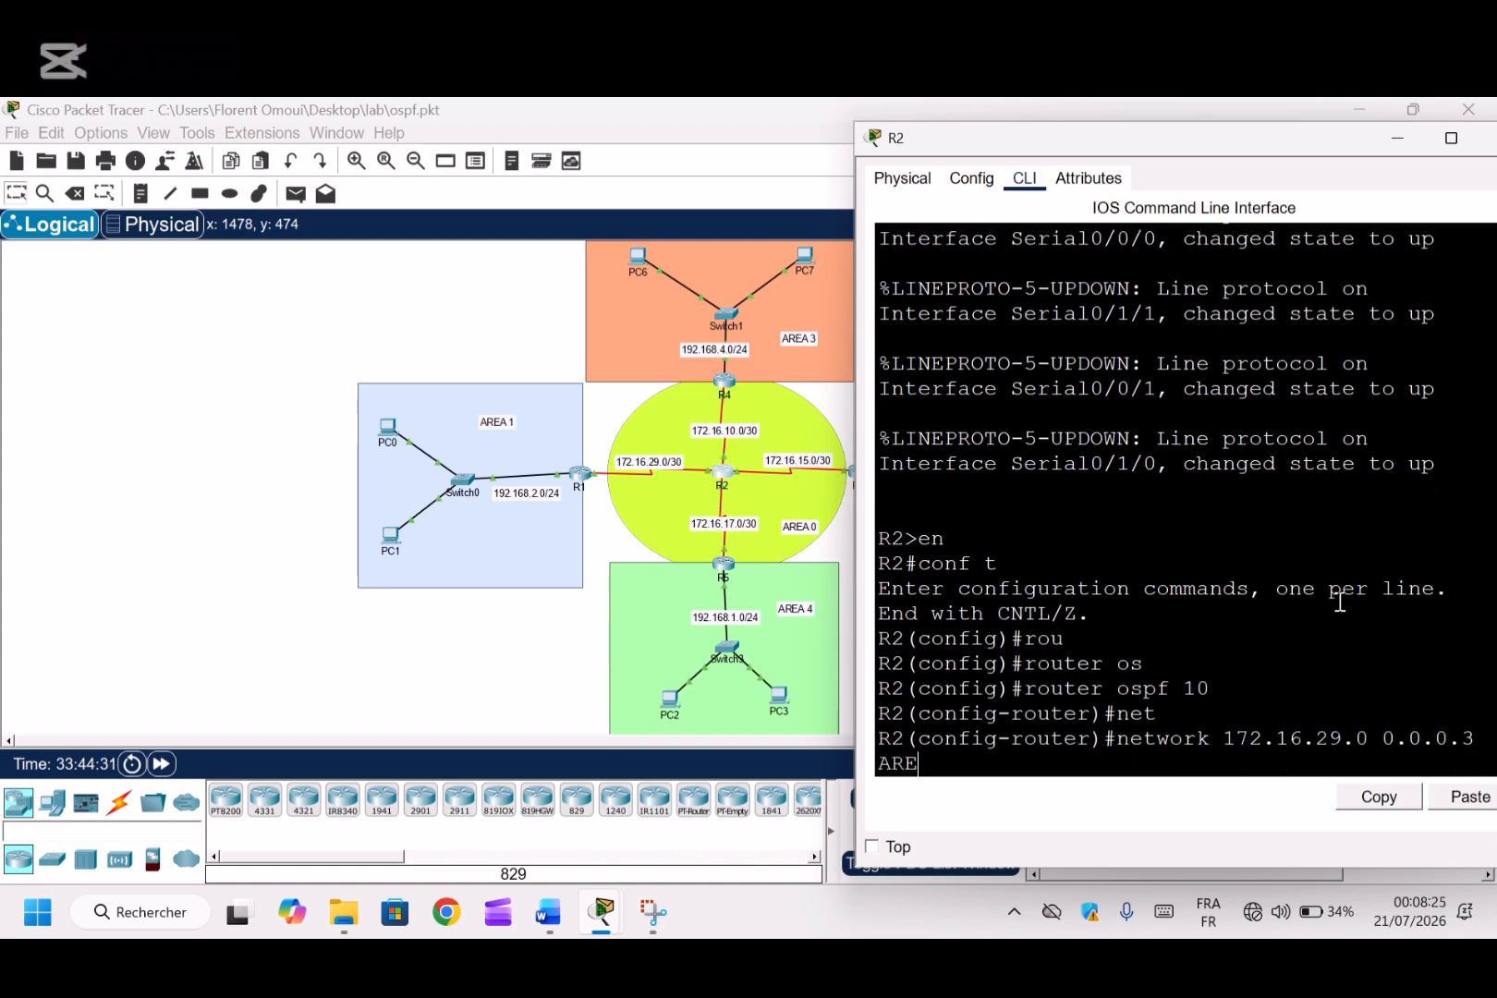
key("Tab")
type("0")
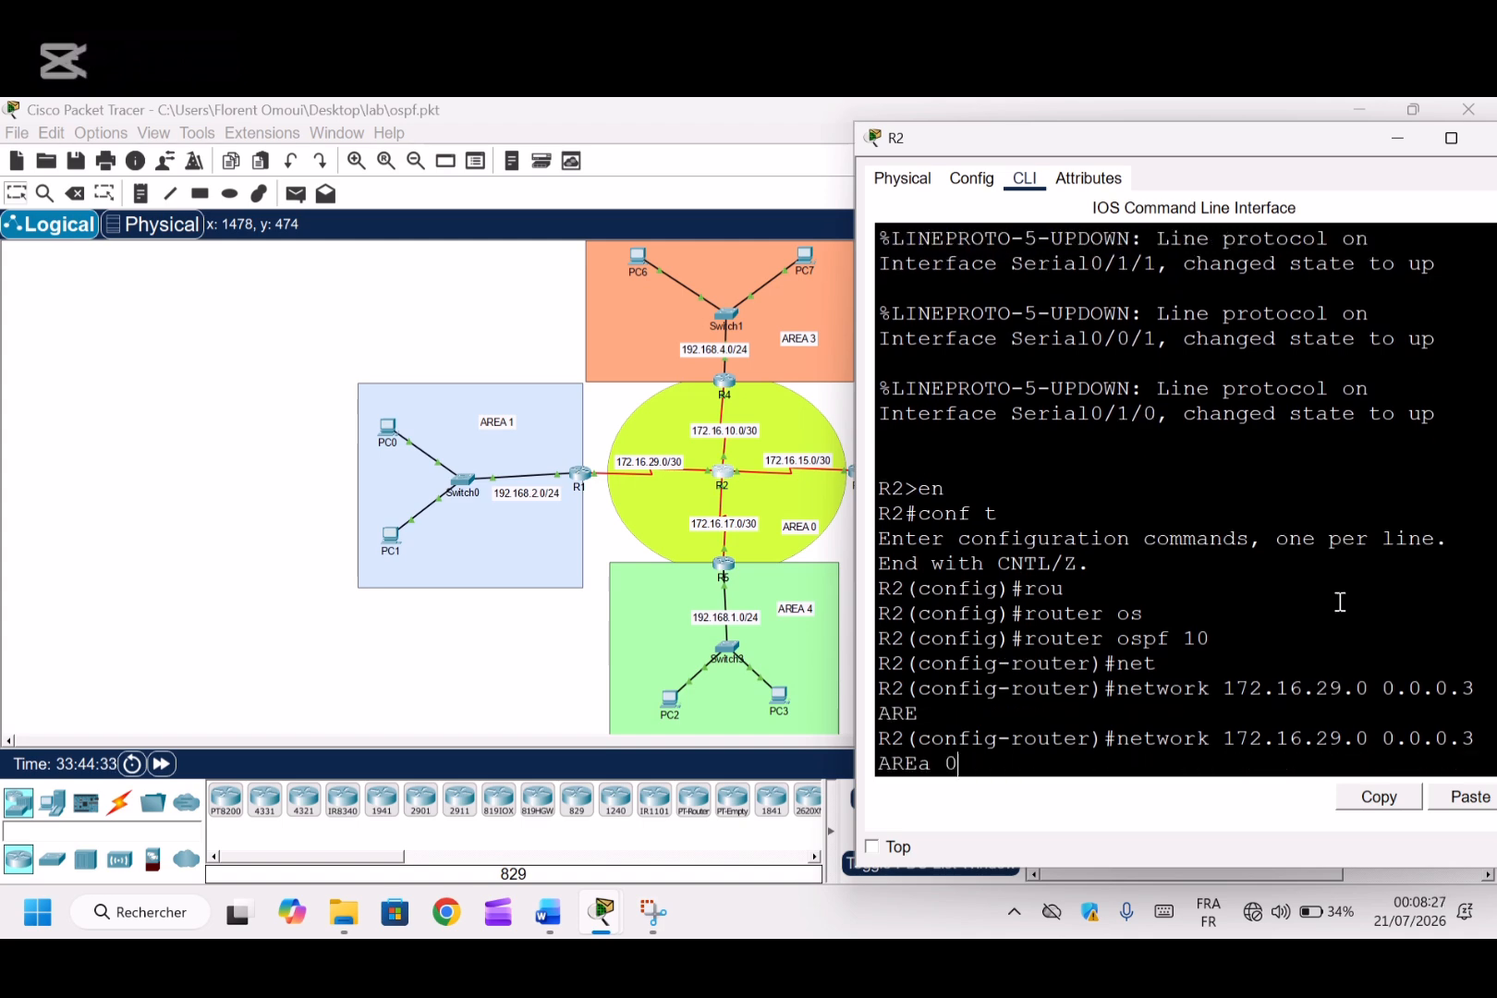
key("Return")
Advertise network 172.16.17.0 with wildcard mask 0.0.0.3 in area 0 on R2
type("net")
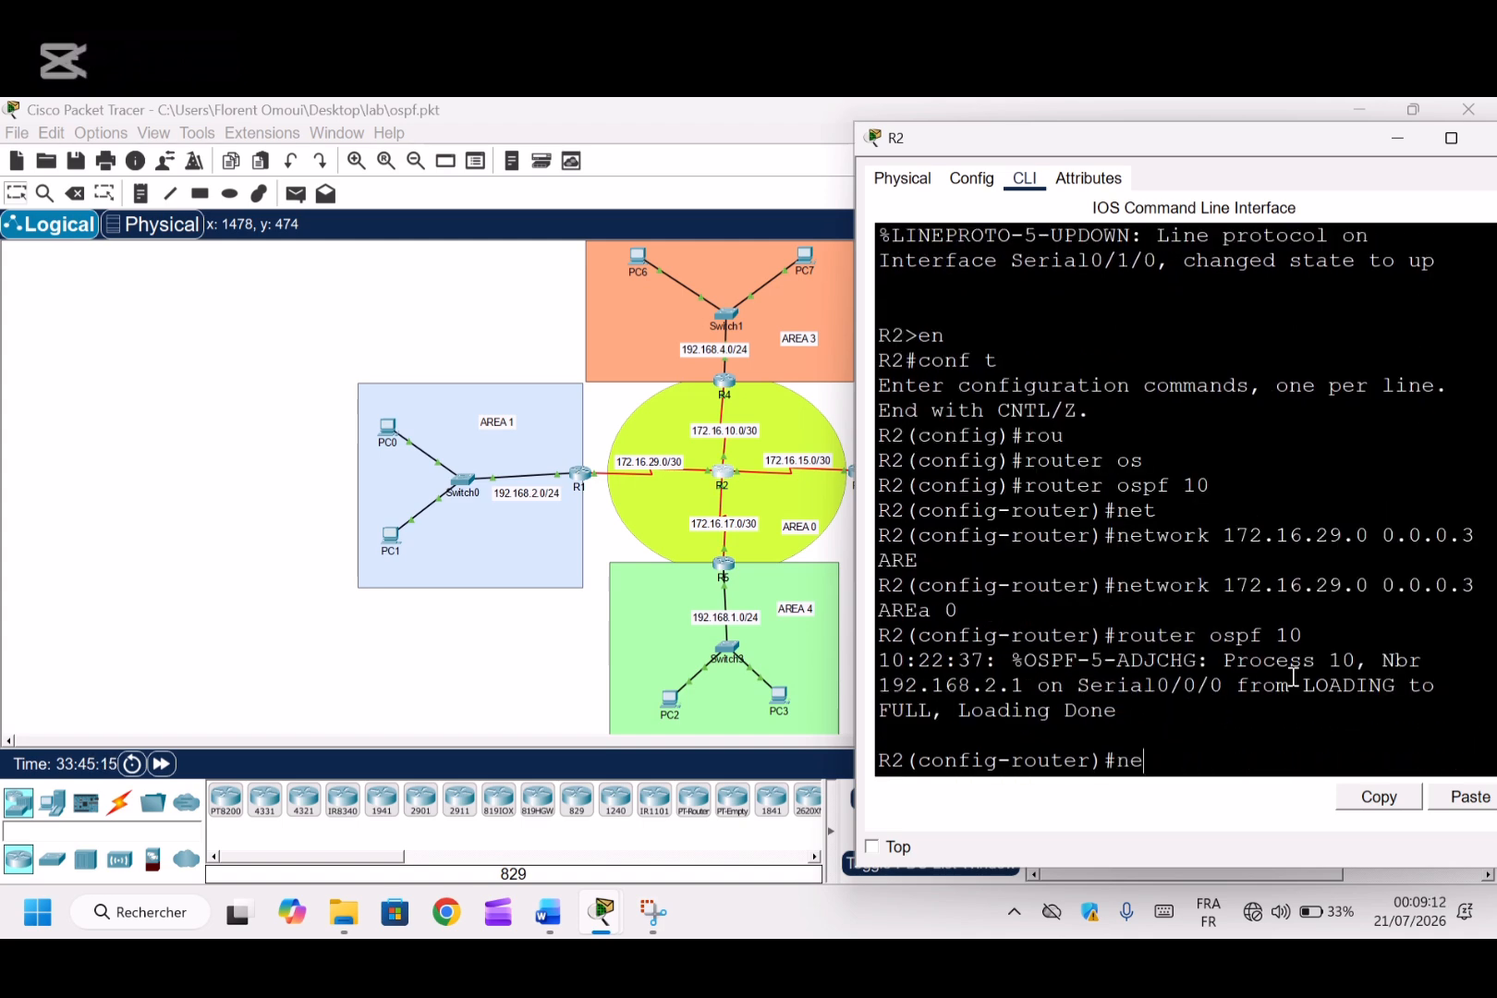
key("Tab")
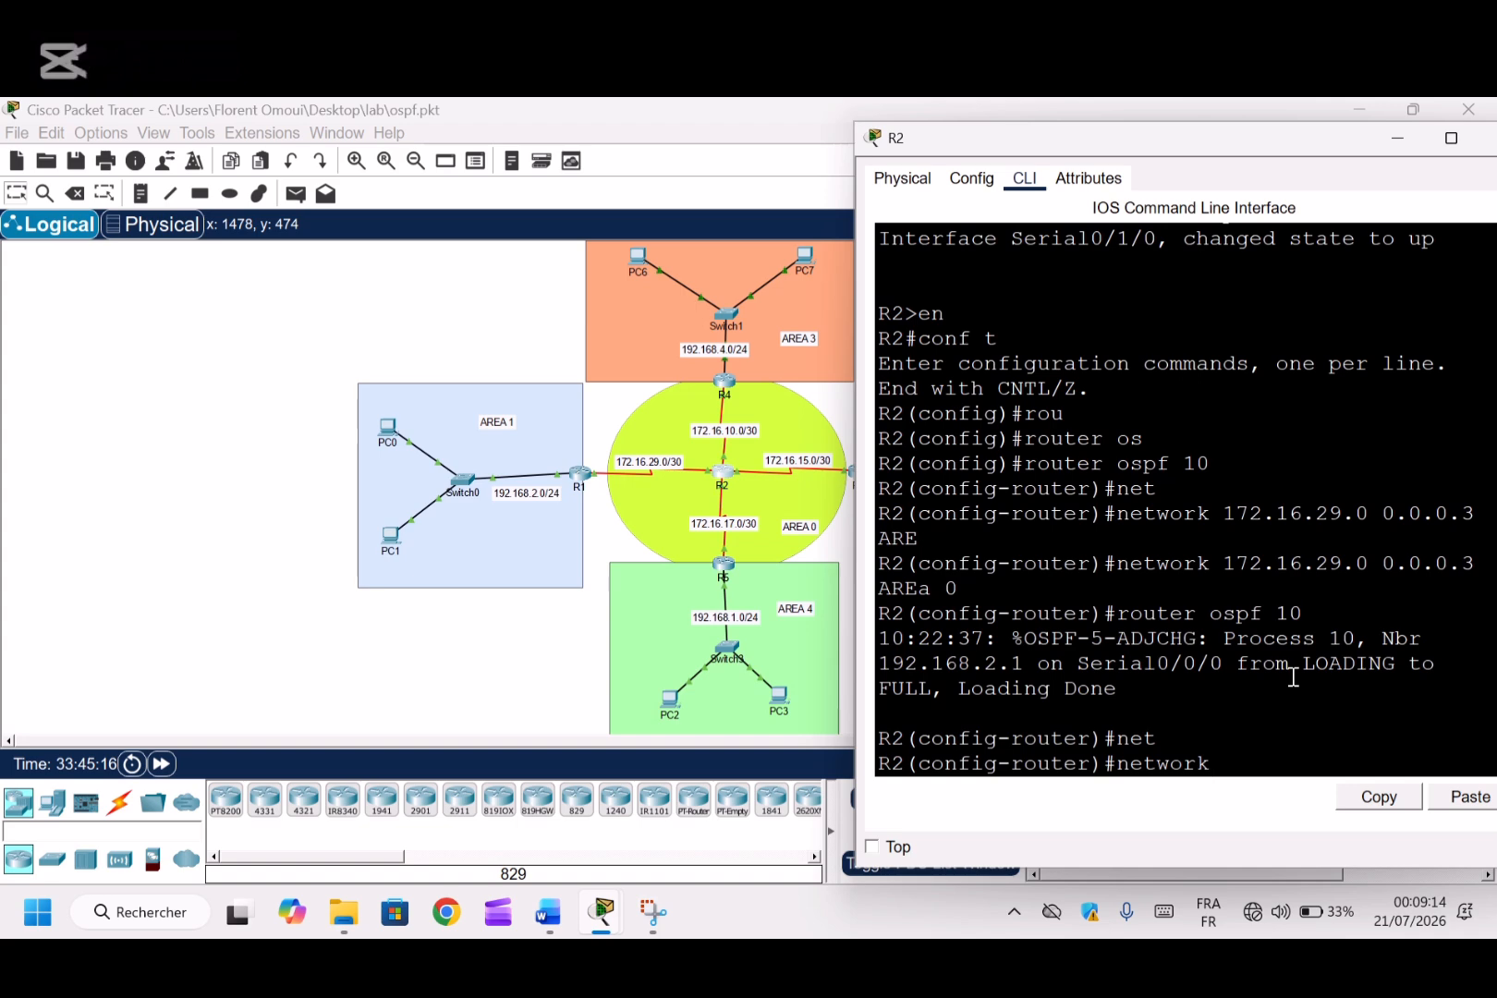
type("172.16.17.0 0.0.0.")
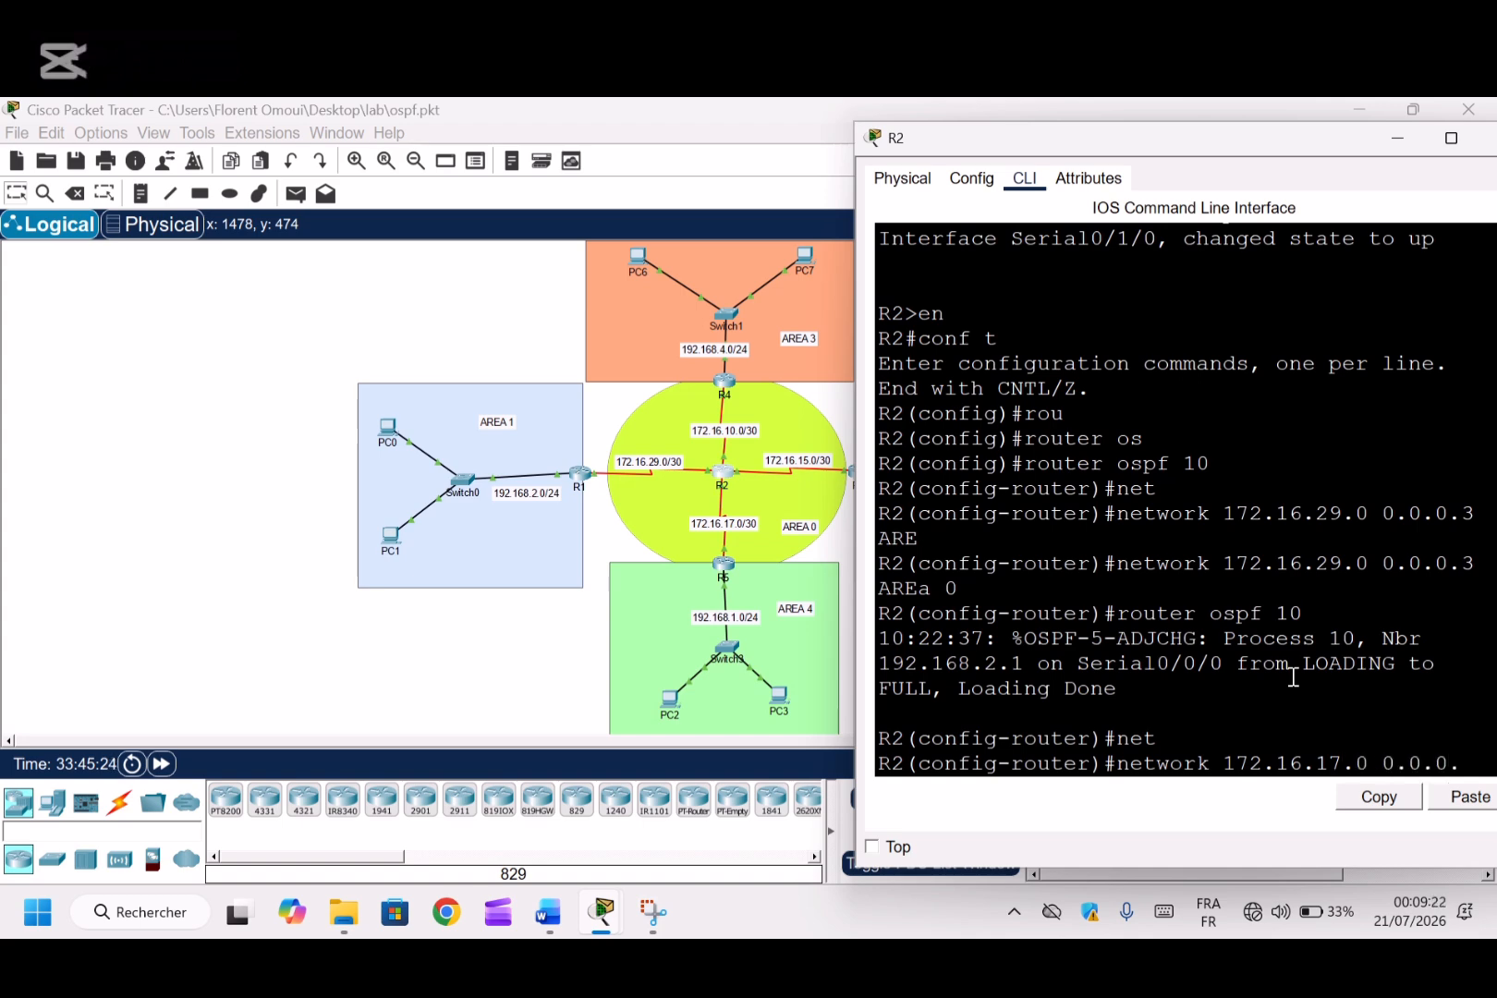
type("3 ARE")
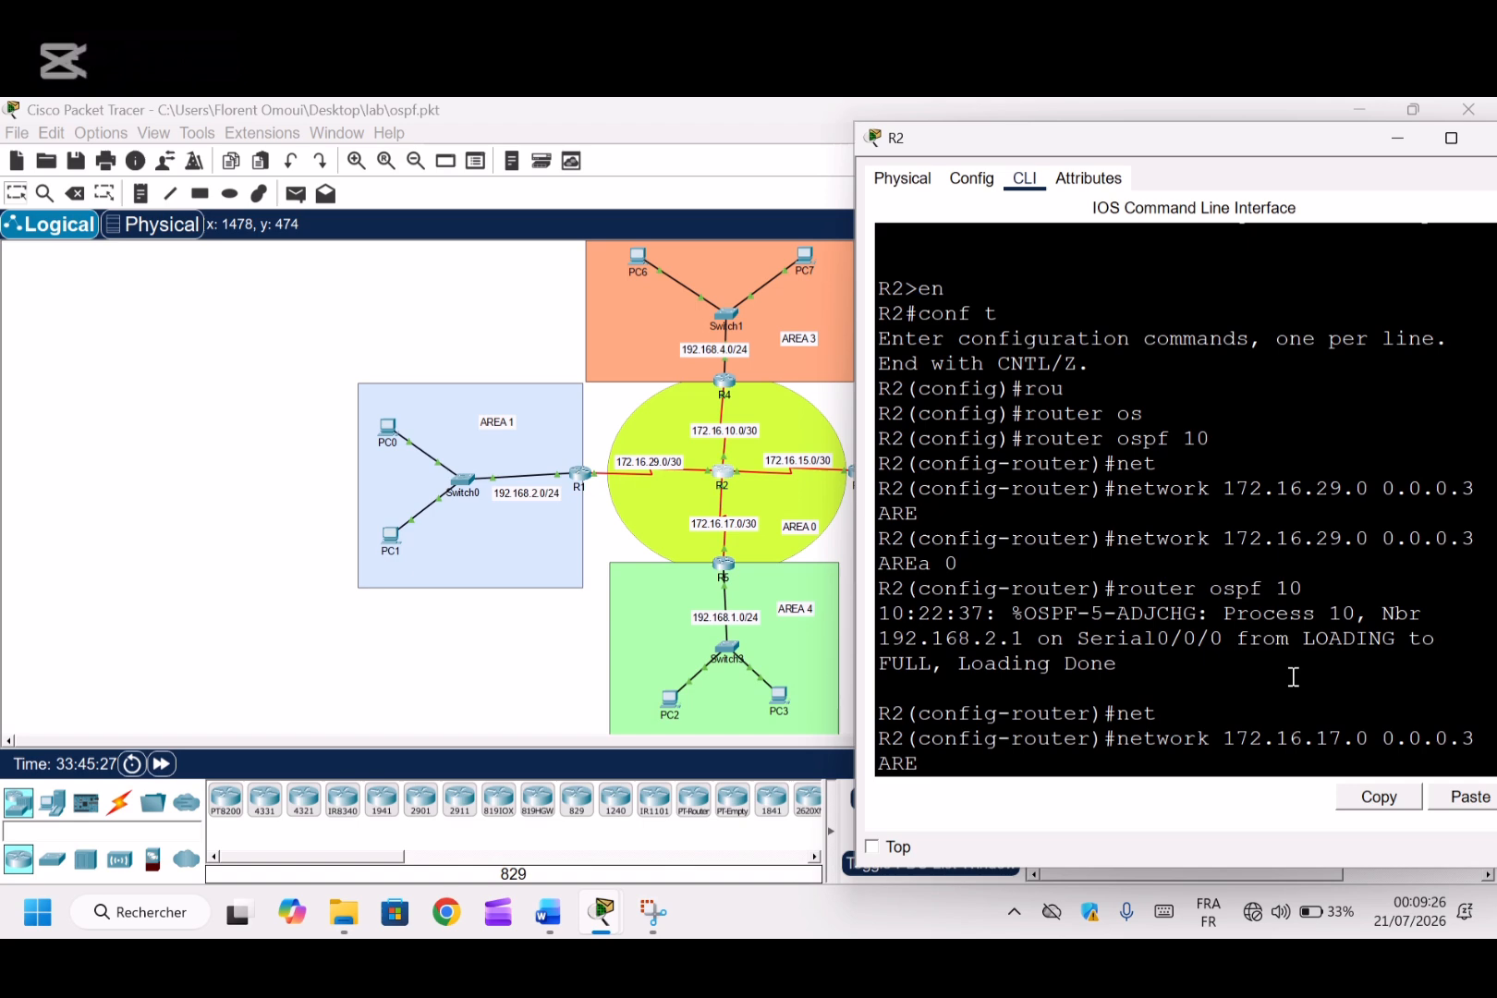
key("Tab")
type("0")
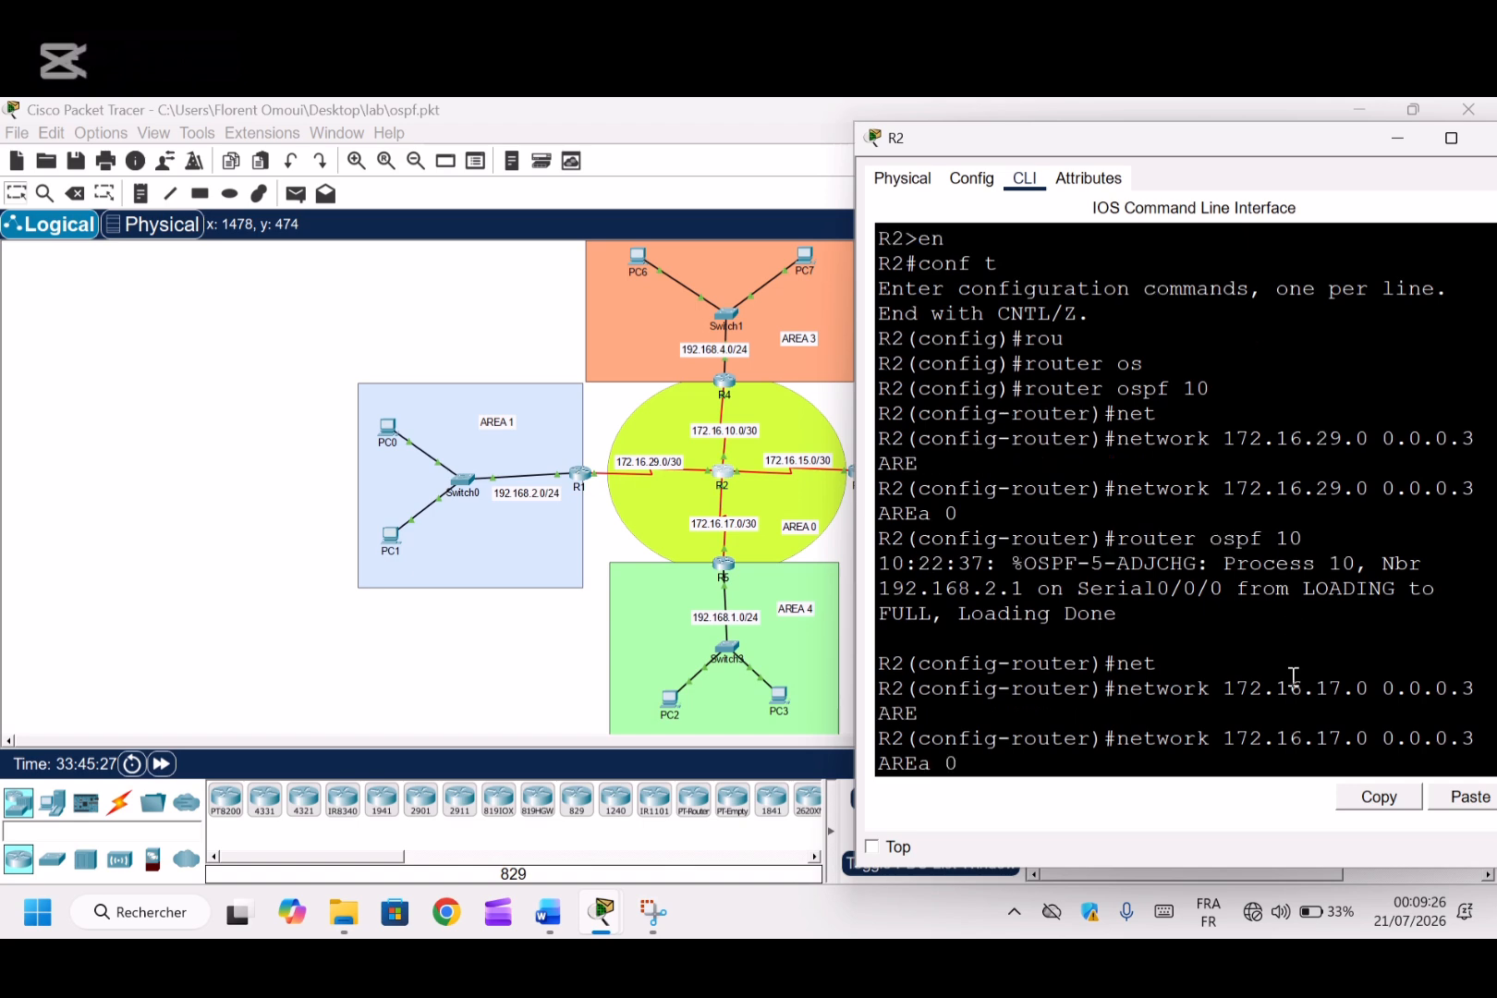
key("Return")
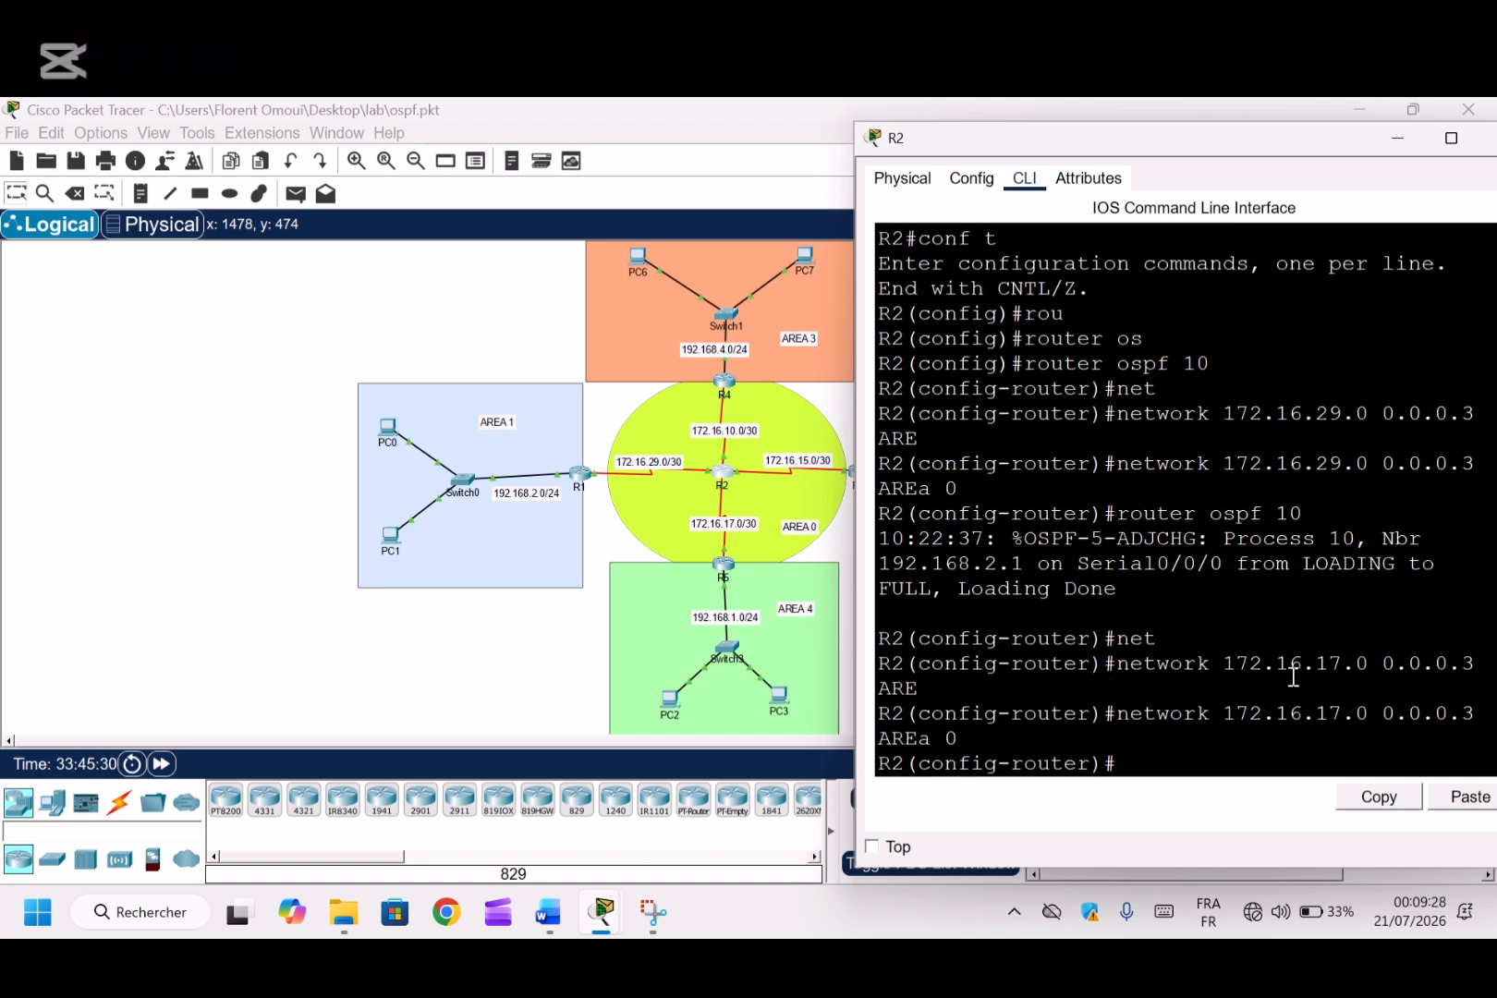
Advertise network 172.16.15.0 with wildcard mask 0.0.0.3 in area 0 on R2
type("net")
key("Tab")
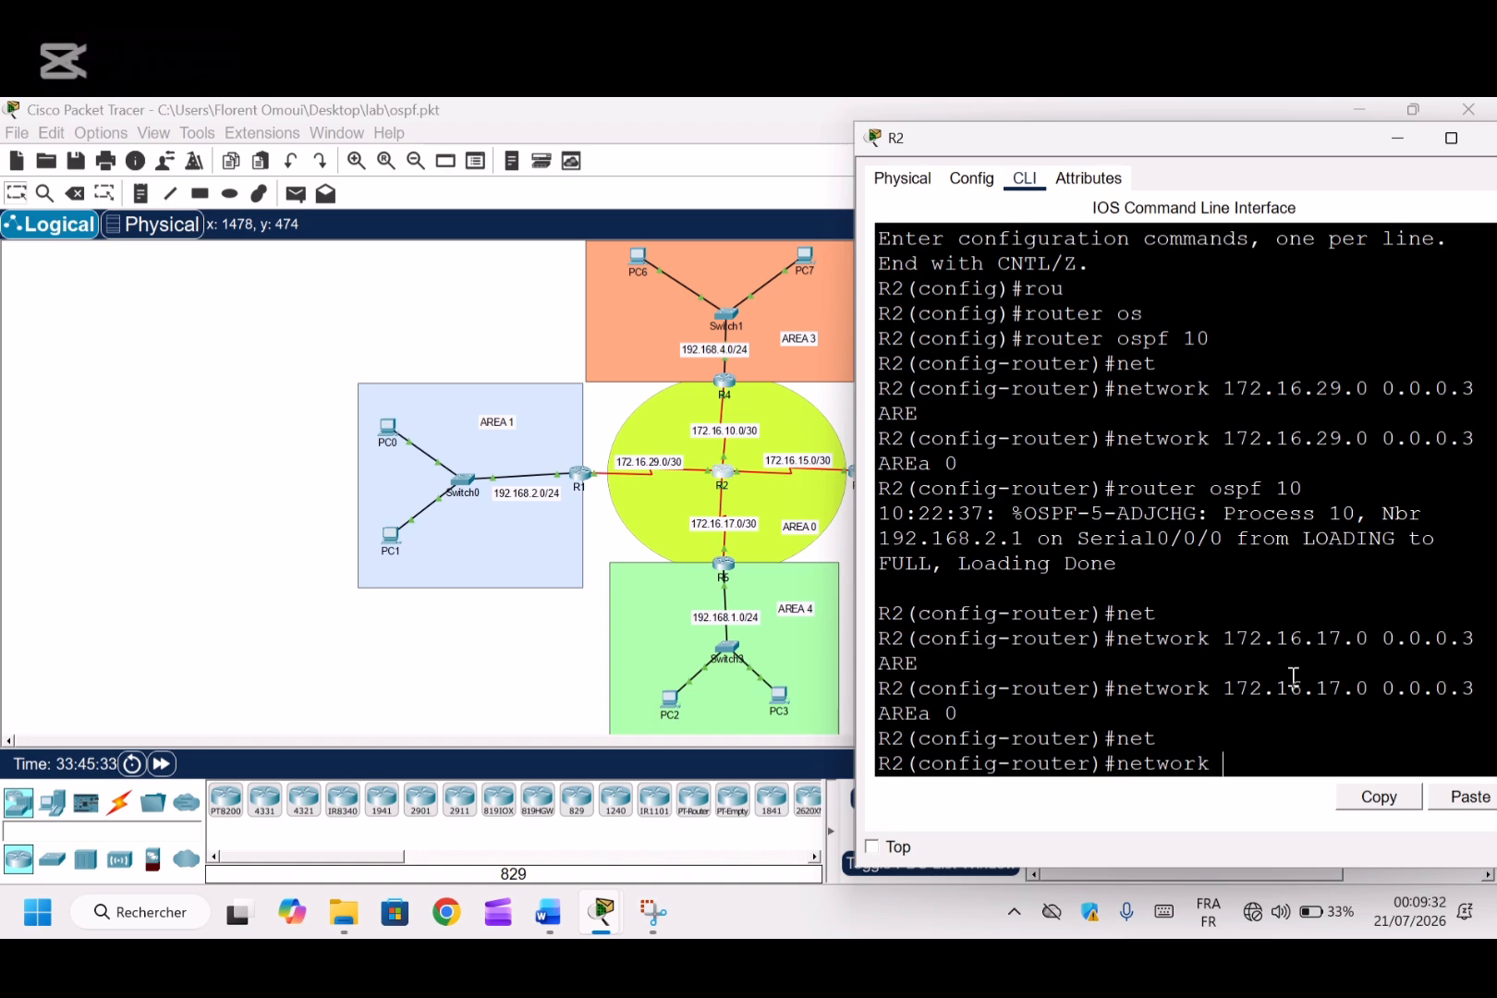
type("172.1")
type("6")
type(".15")
type(".0")
type(" 0.0.0")
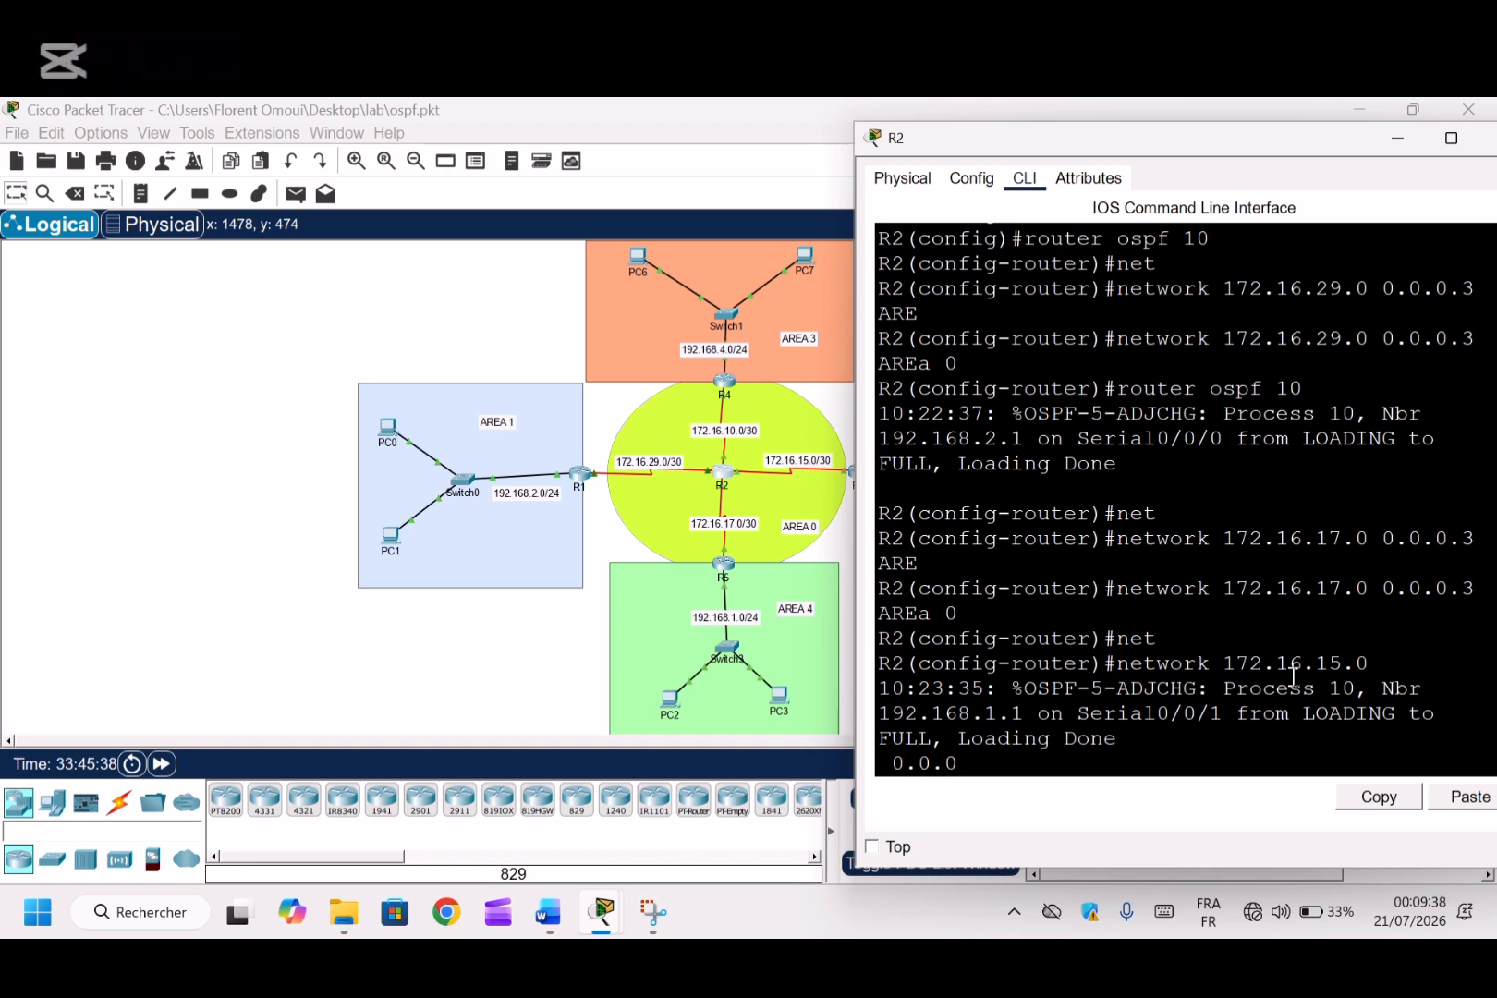
type(".3 AREa 0")
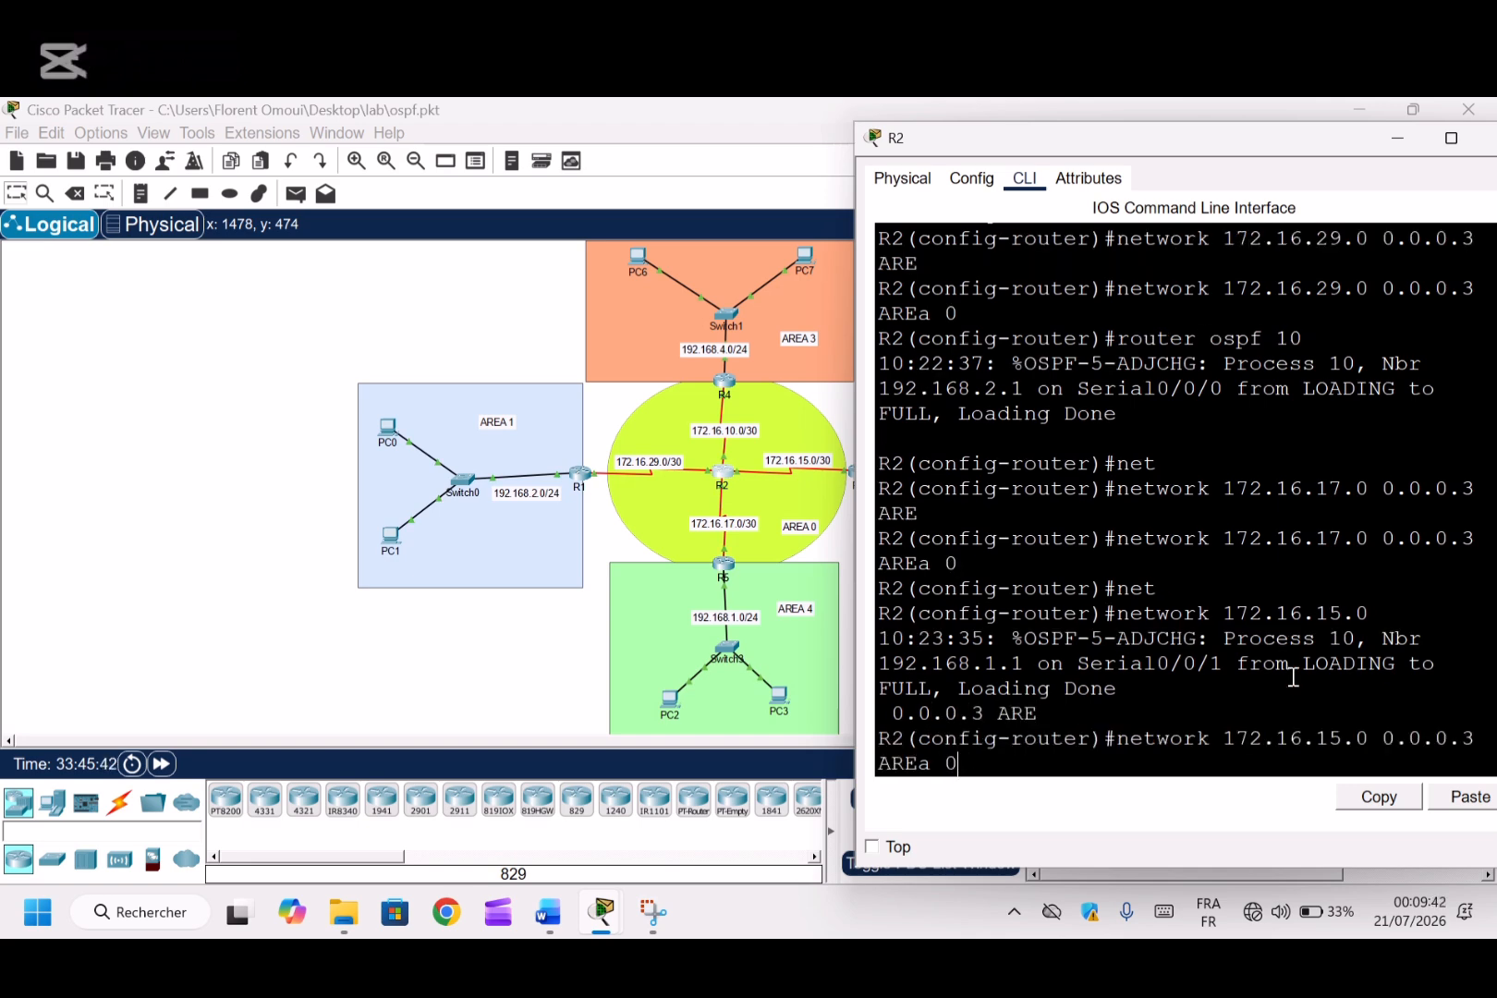
key("Return")
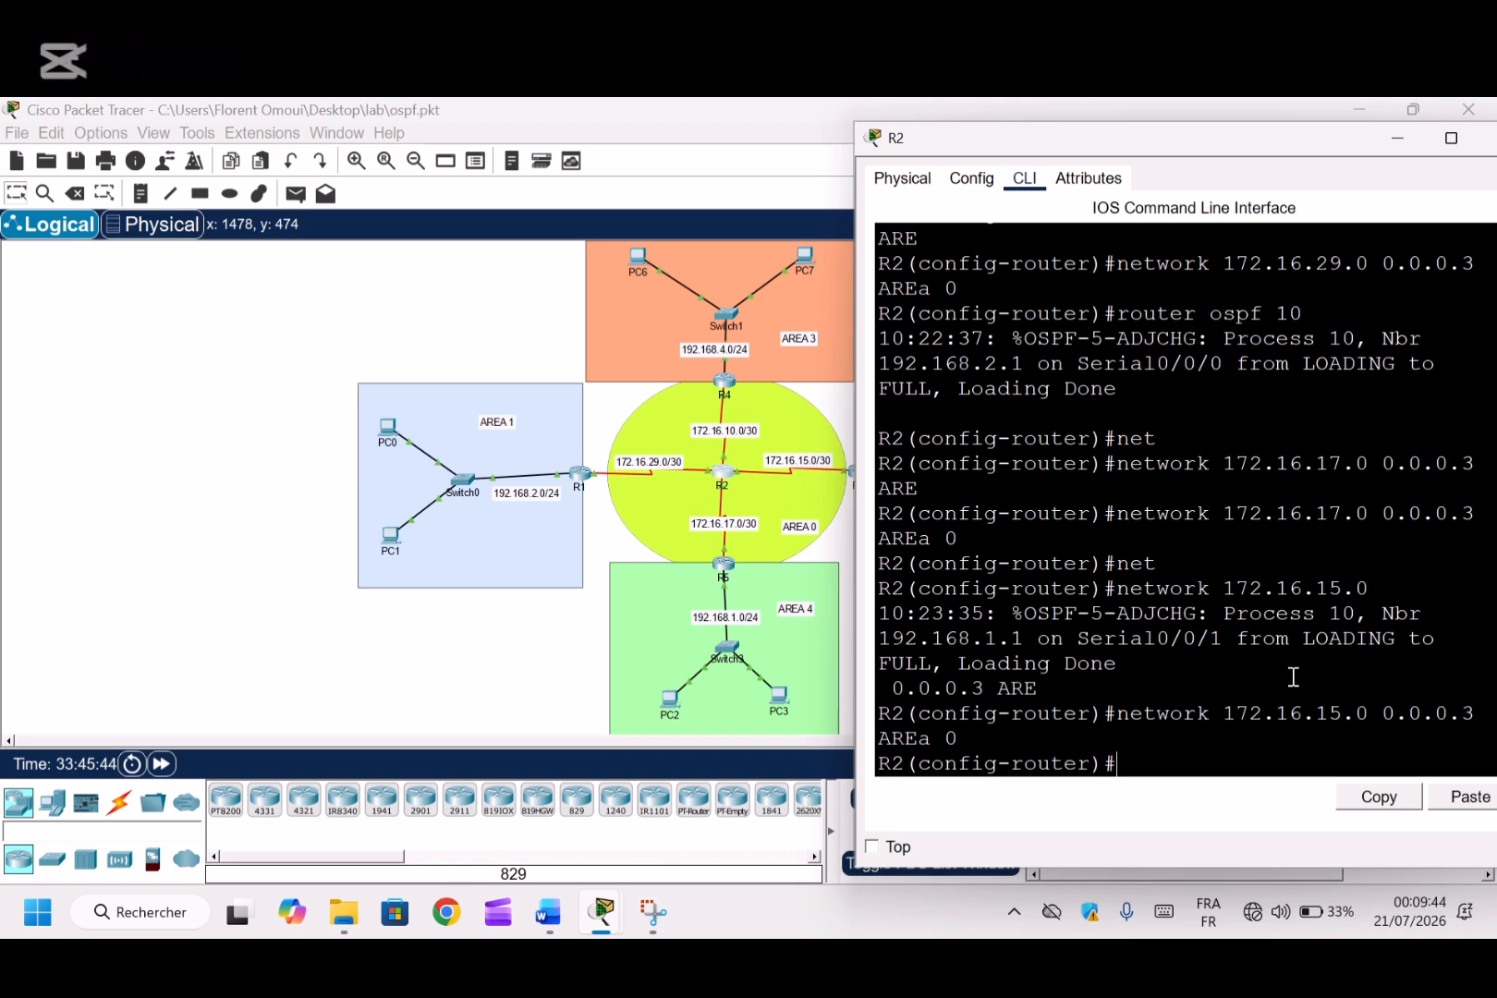
type("net")
key("Tab")
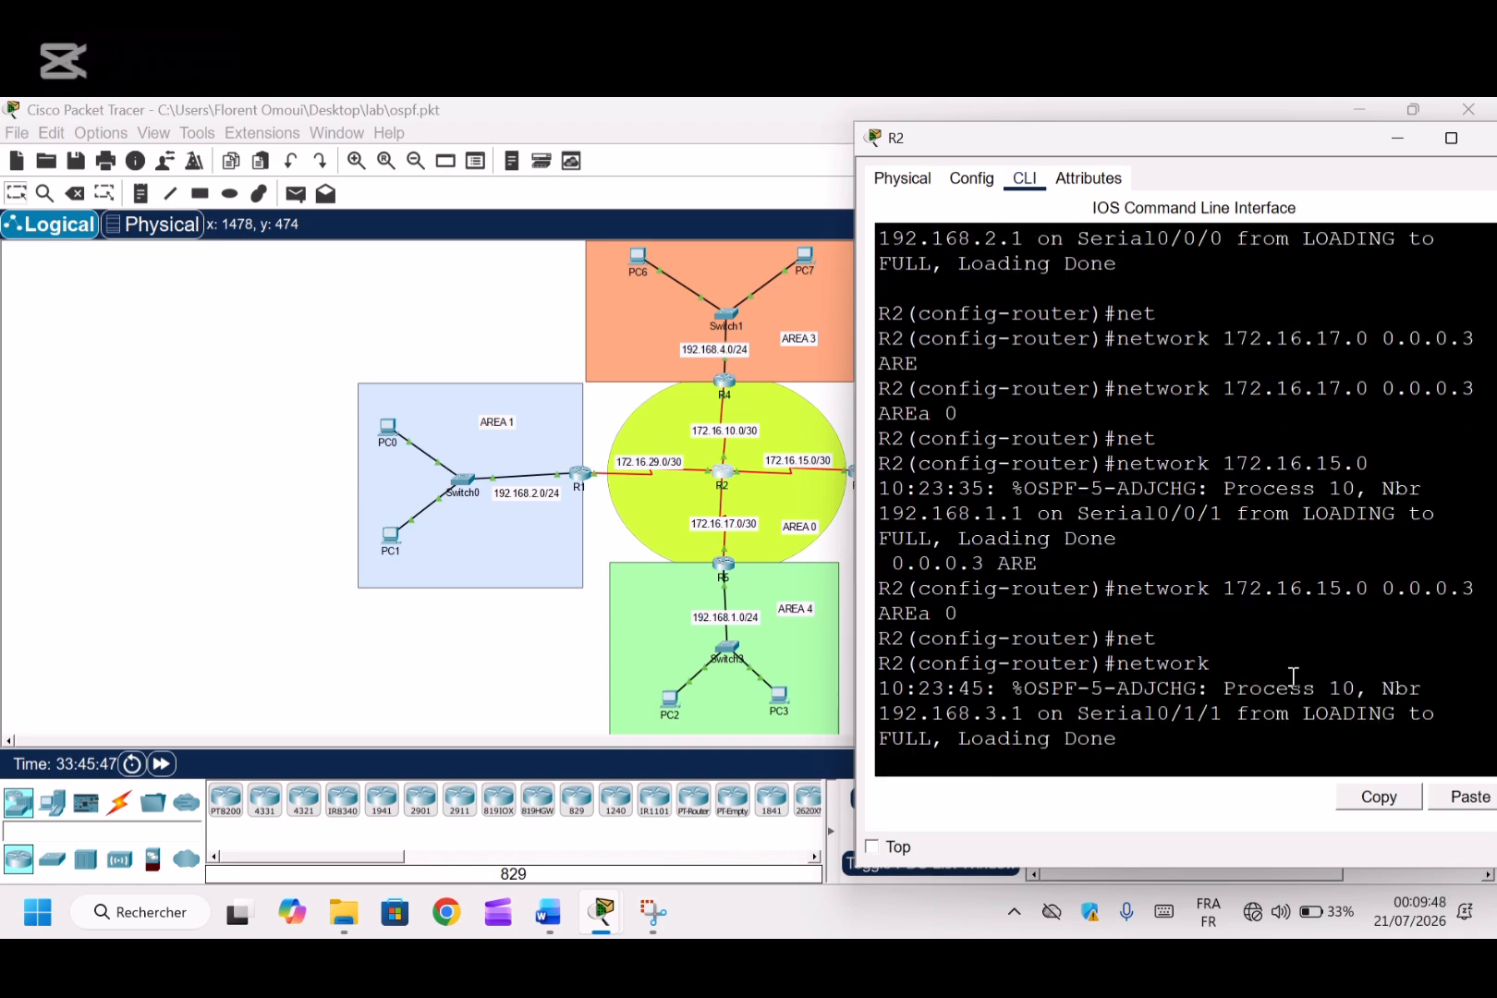
key("Return")
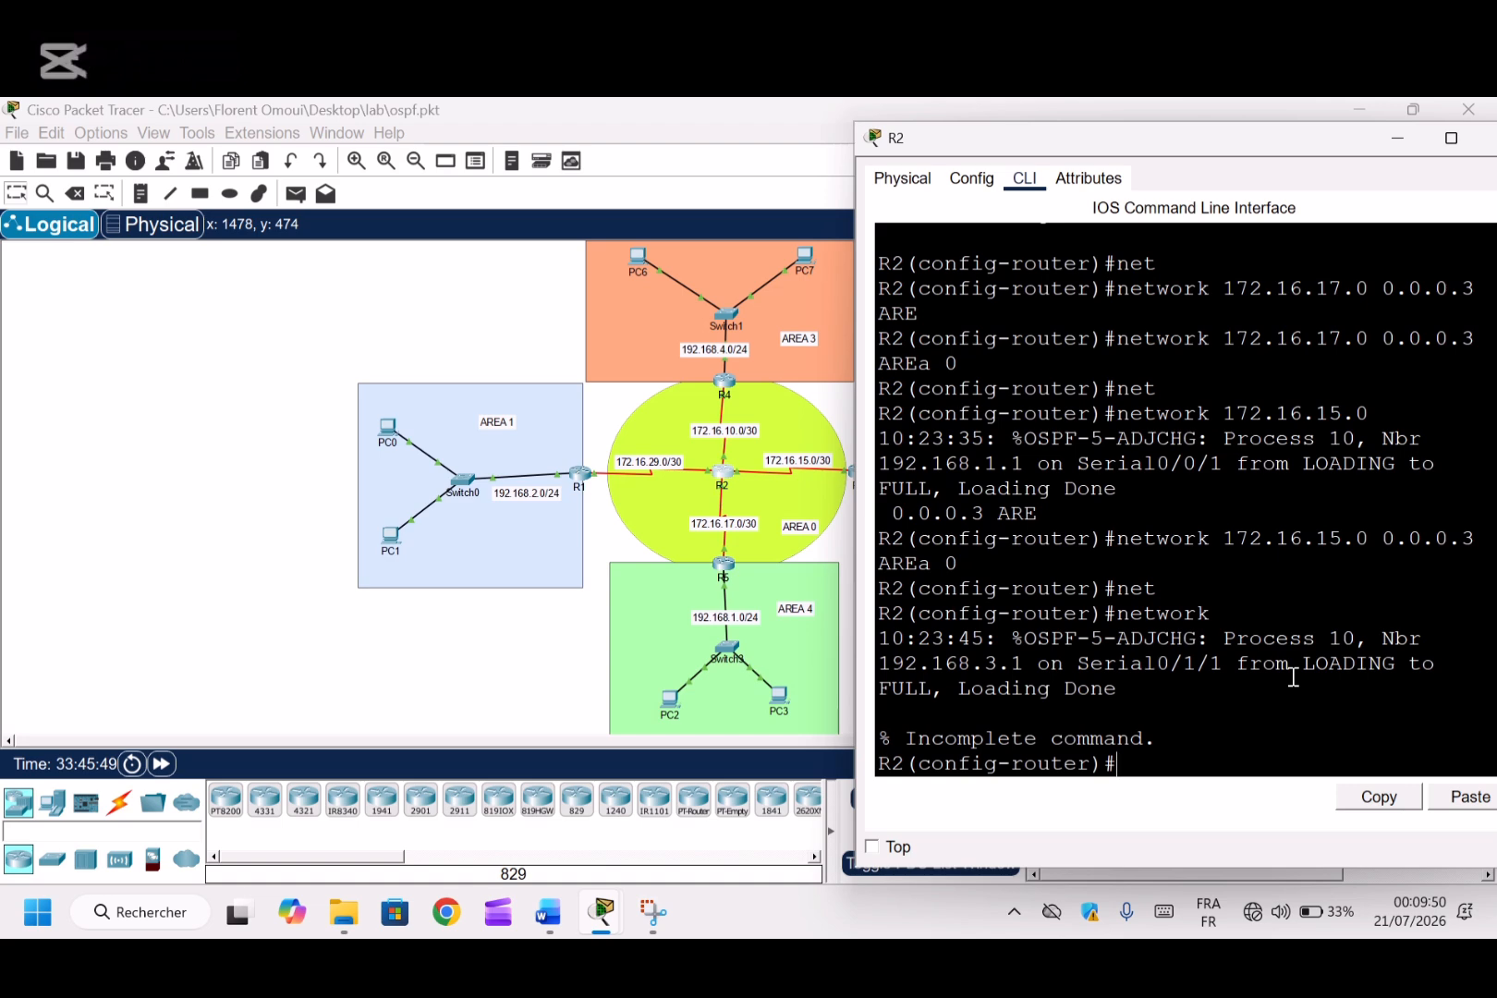
Advertise network 172.16.10.0 with wildcard mask 0.0.0.3 in area 0 on R2
key("Up")
type("172")
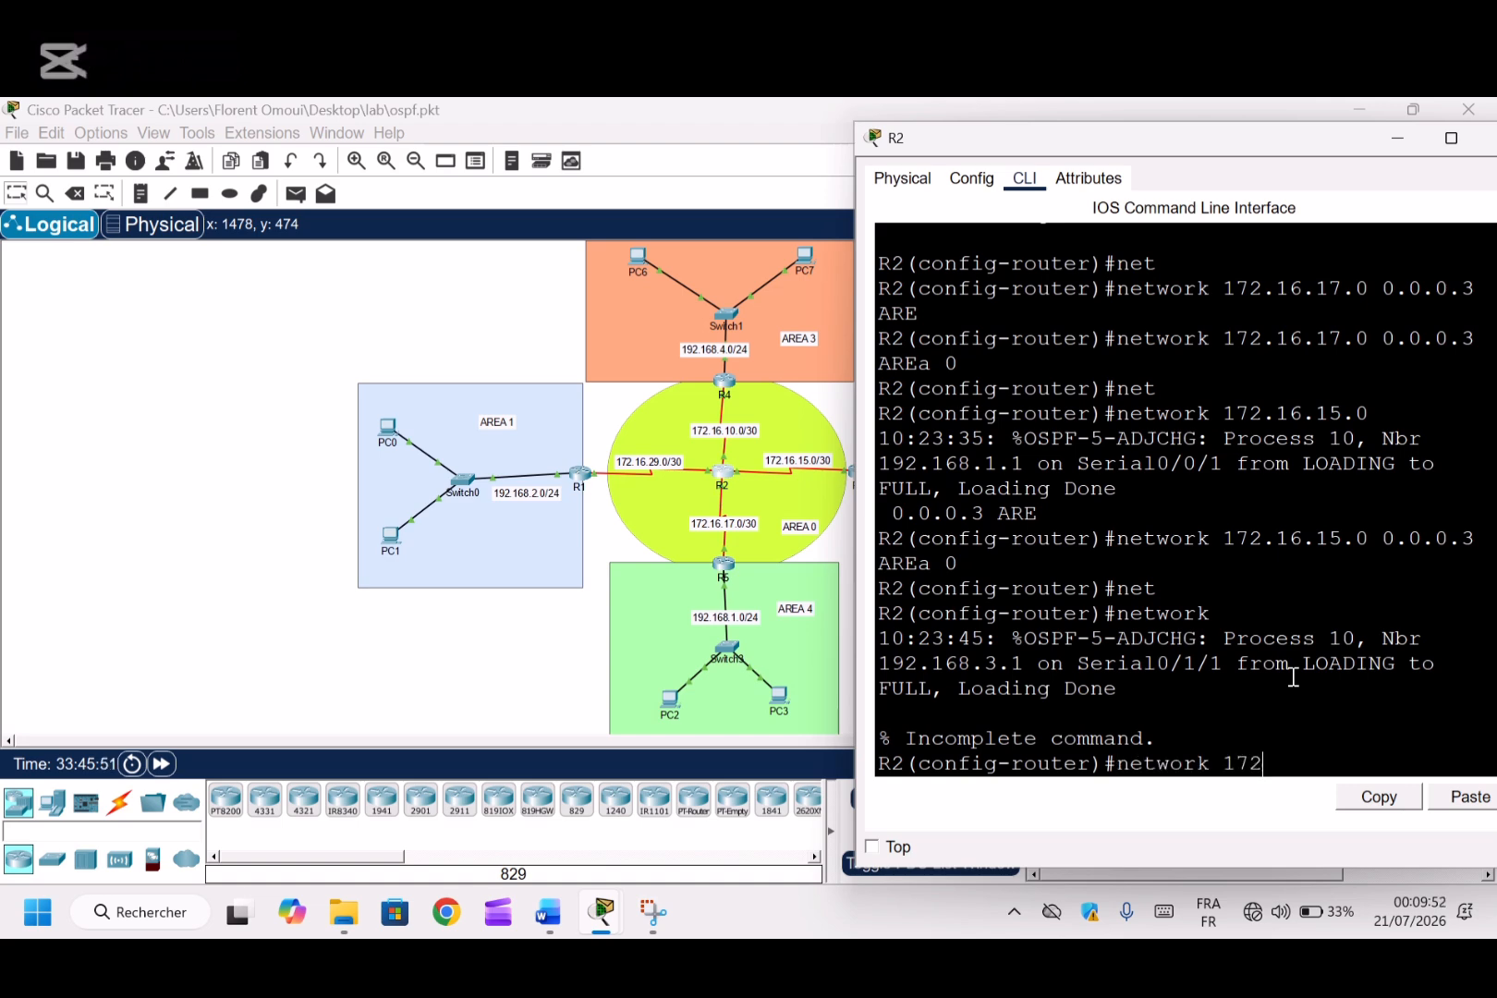
type(".16.10.0 0.0.0.3")
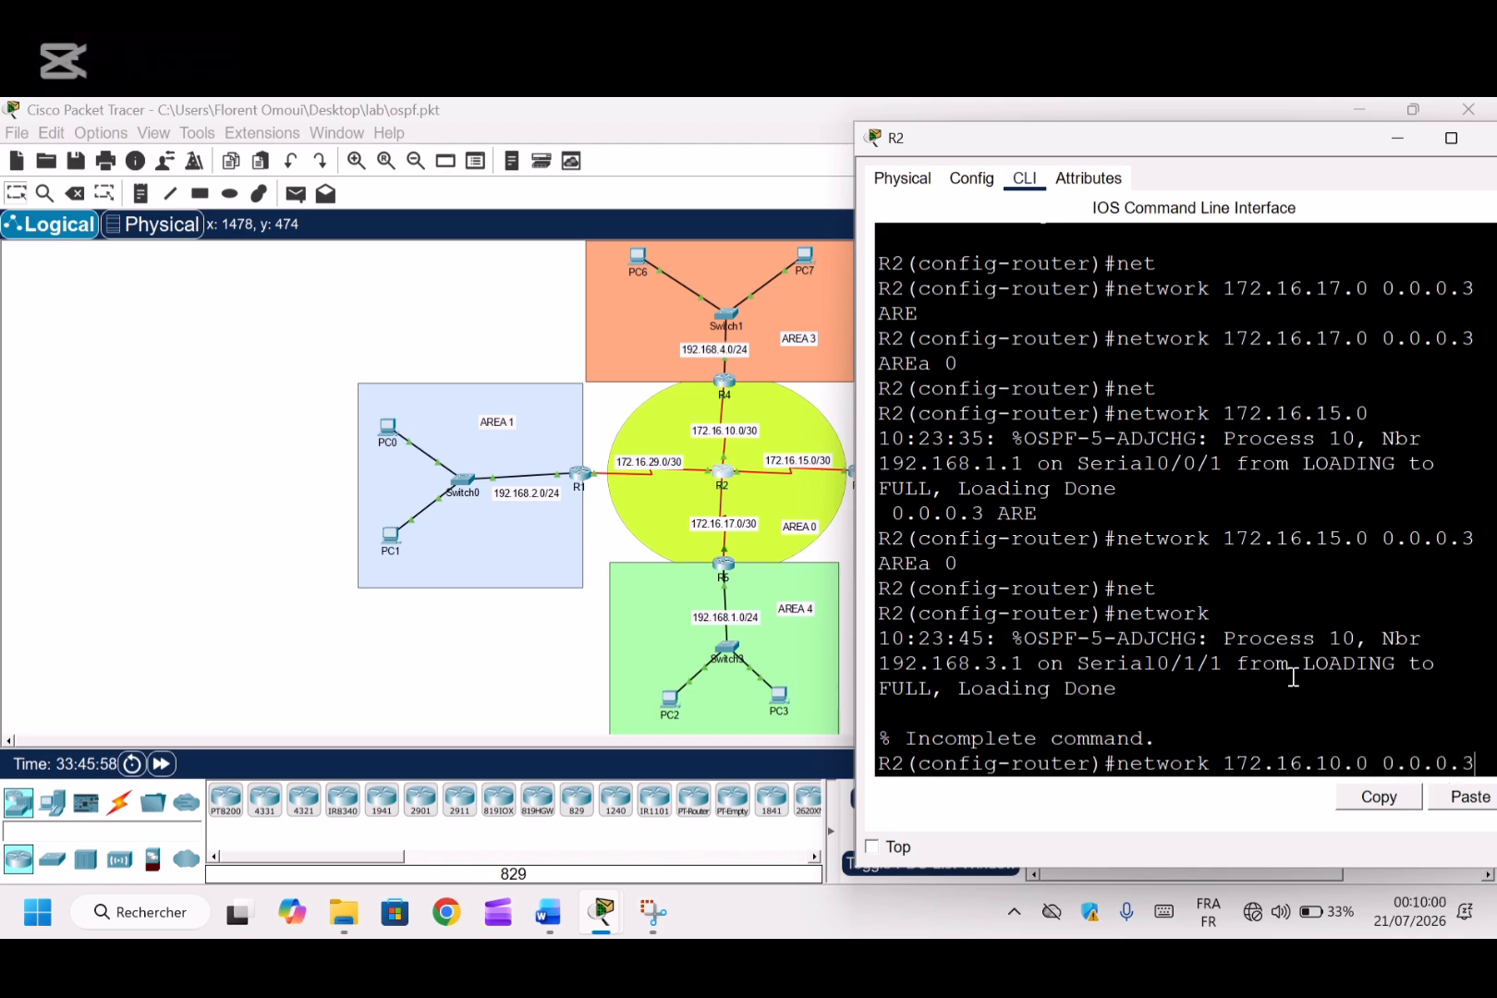
type(" ARE")
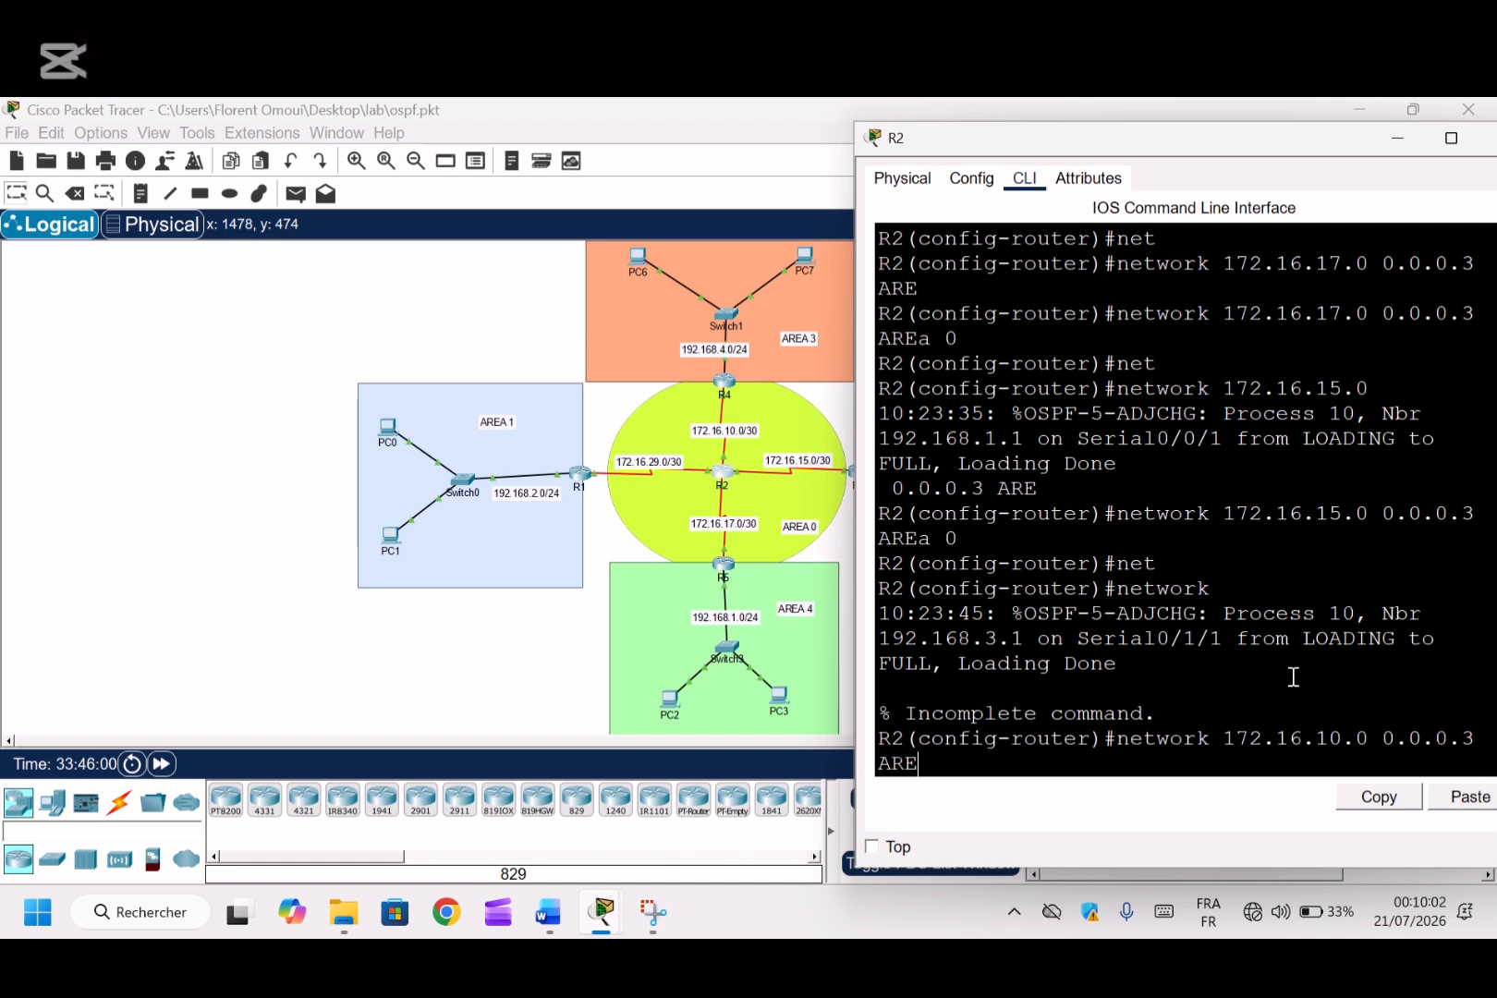
key("Tab")
type("0")
key("Return")
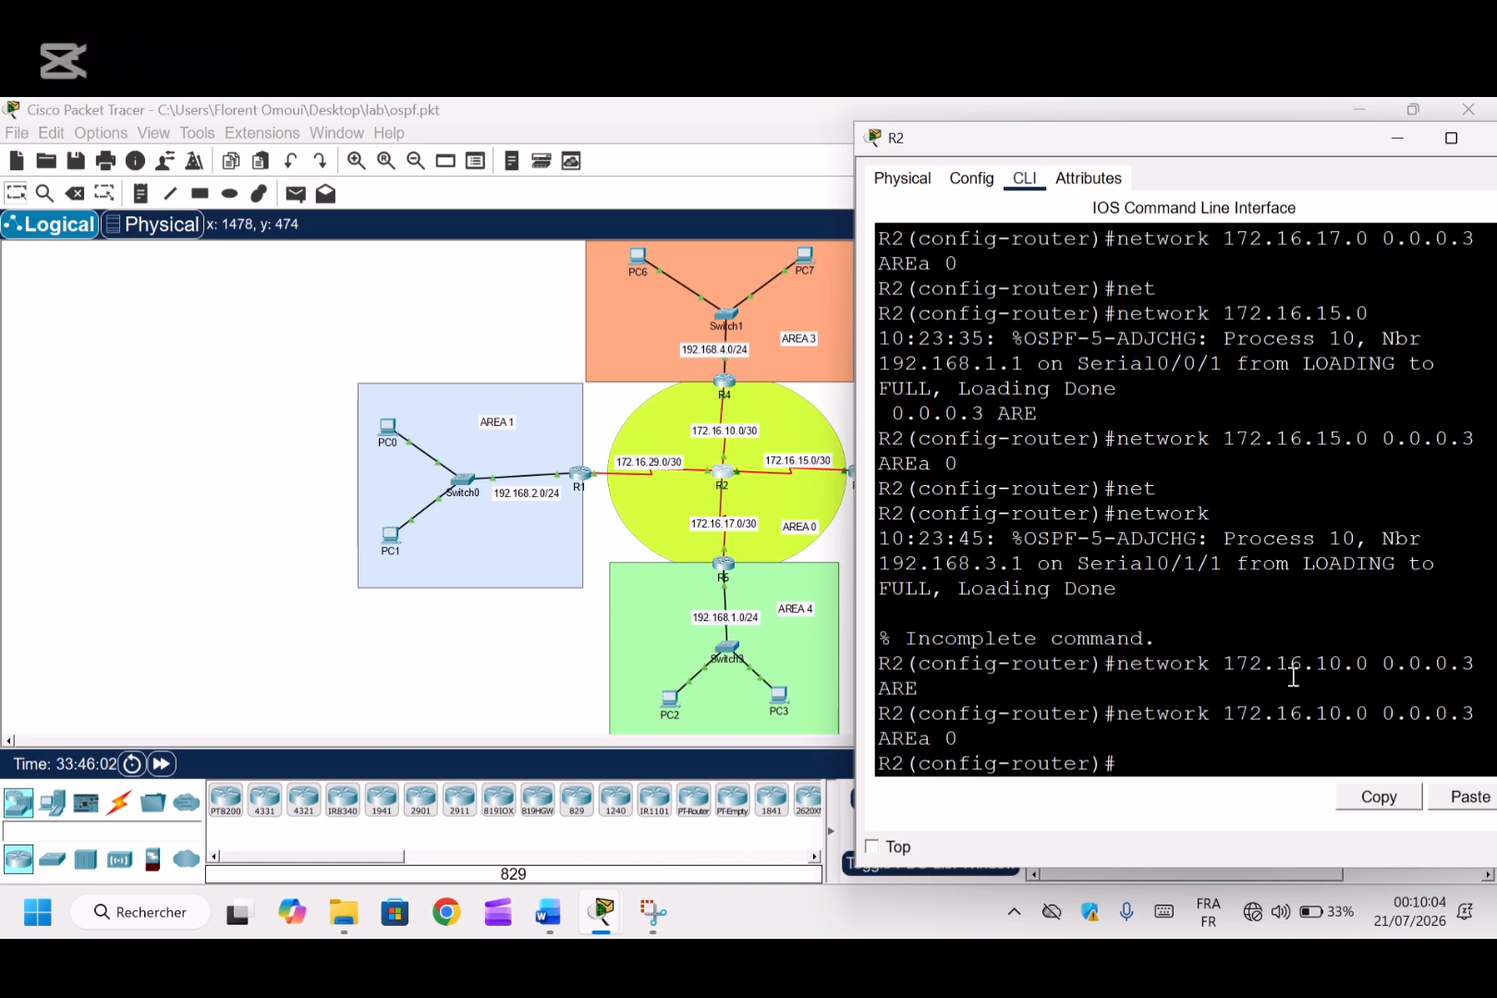
Save R2's running configuration and leave configuration mode for the privileged prompt
type("do w")
key("Return")
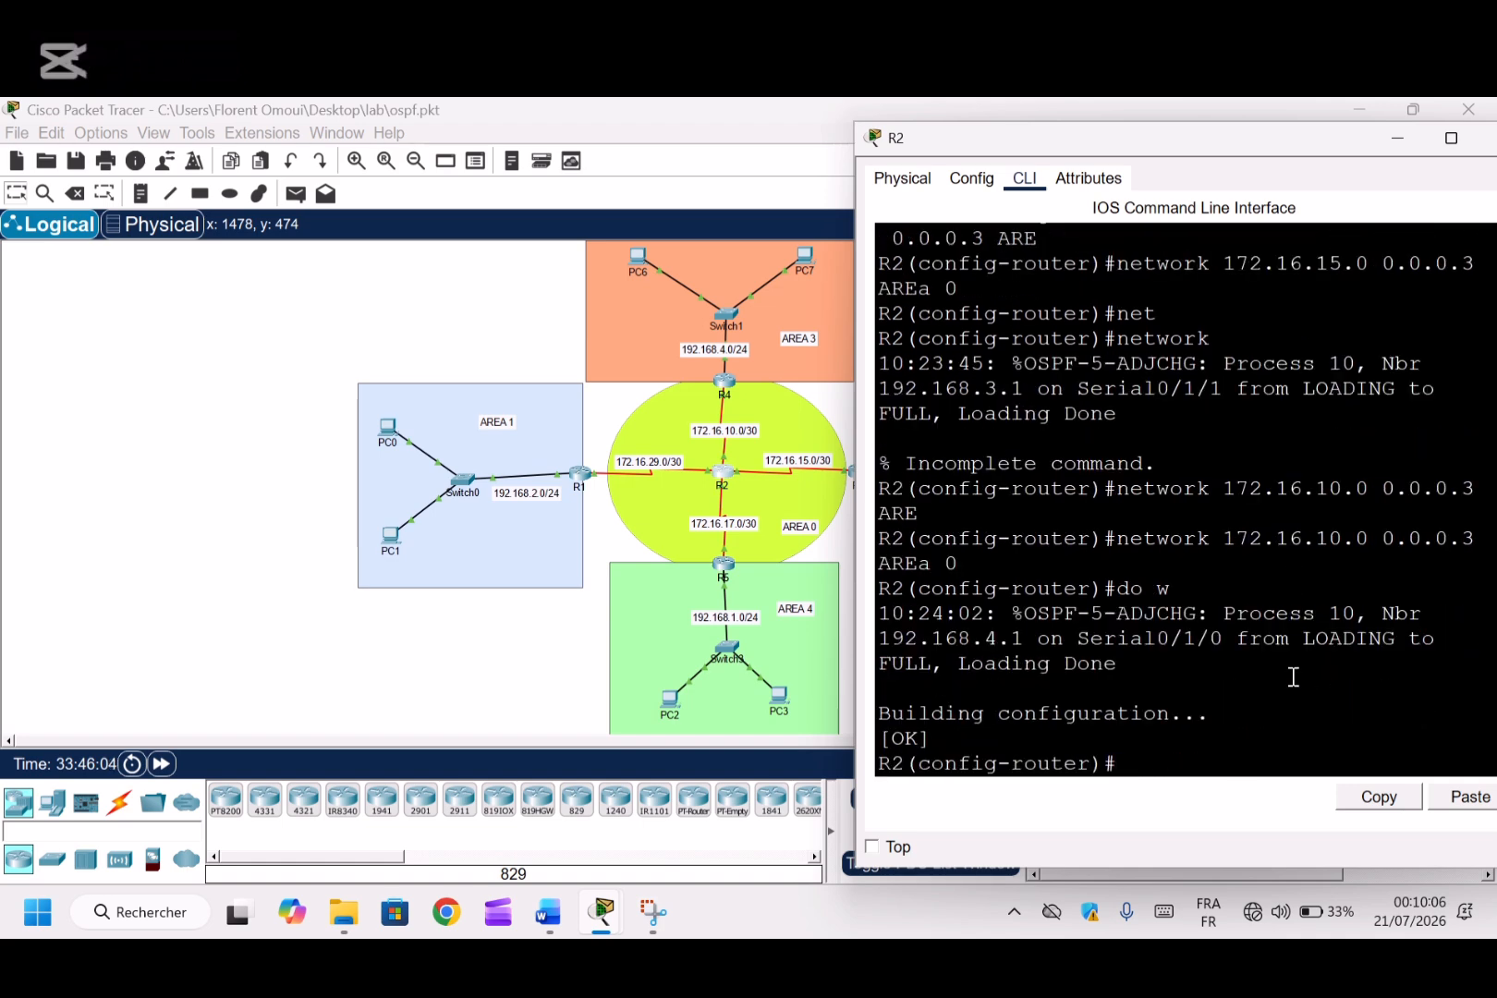
type("end")
key("Return")
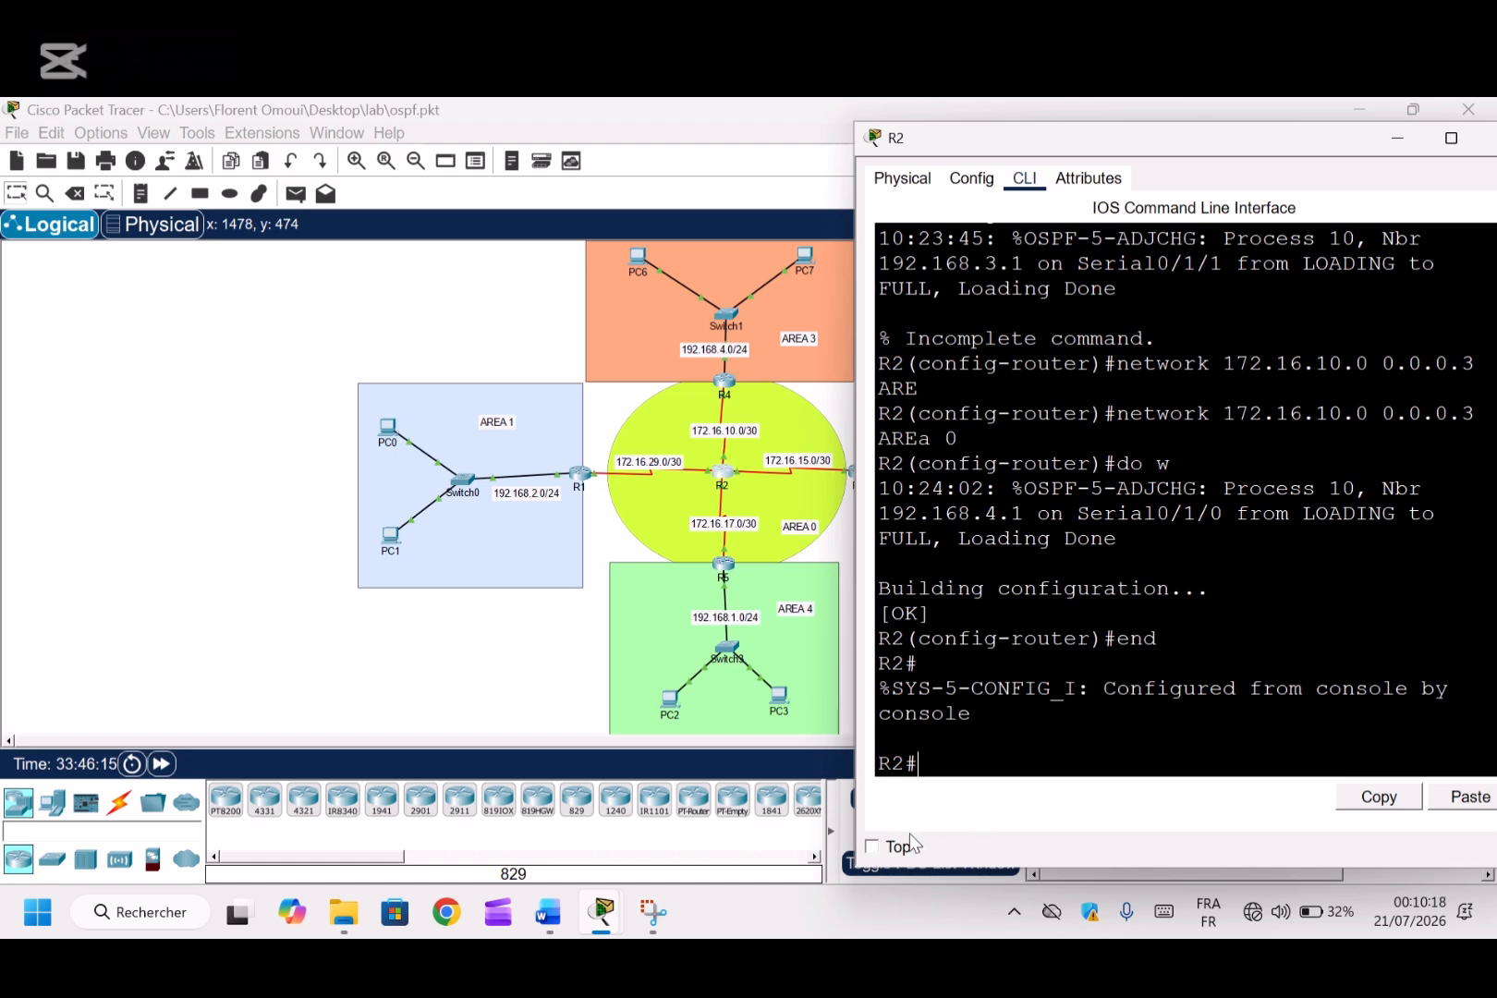
Show R2's complete IP routing table in a widened, always-on-top console window and examine its OSPF inter-area routes
left_click(871, 846)
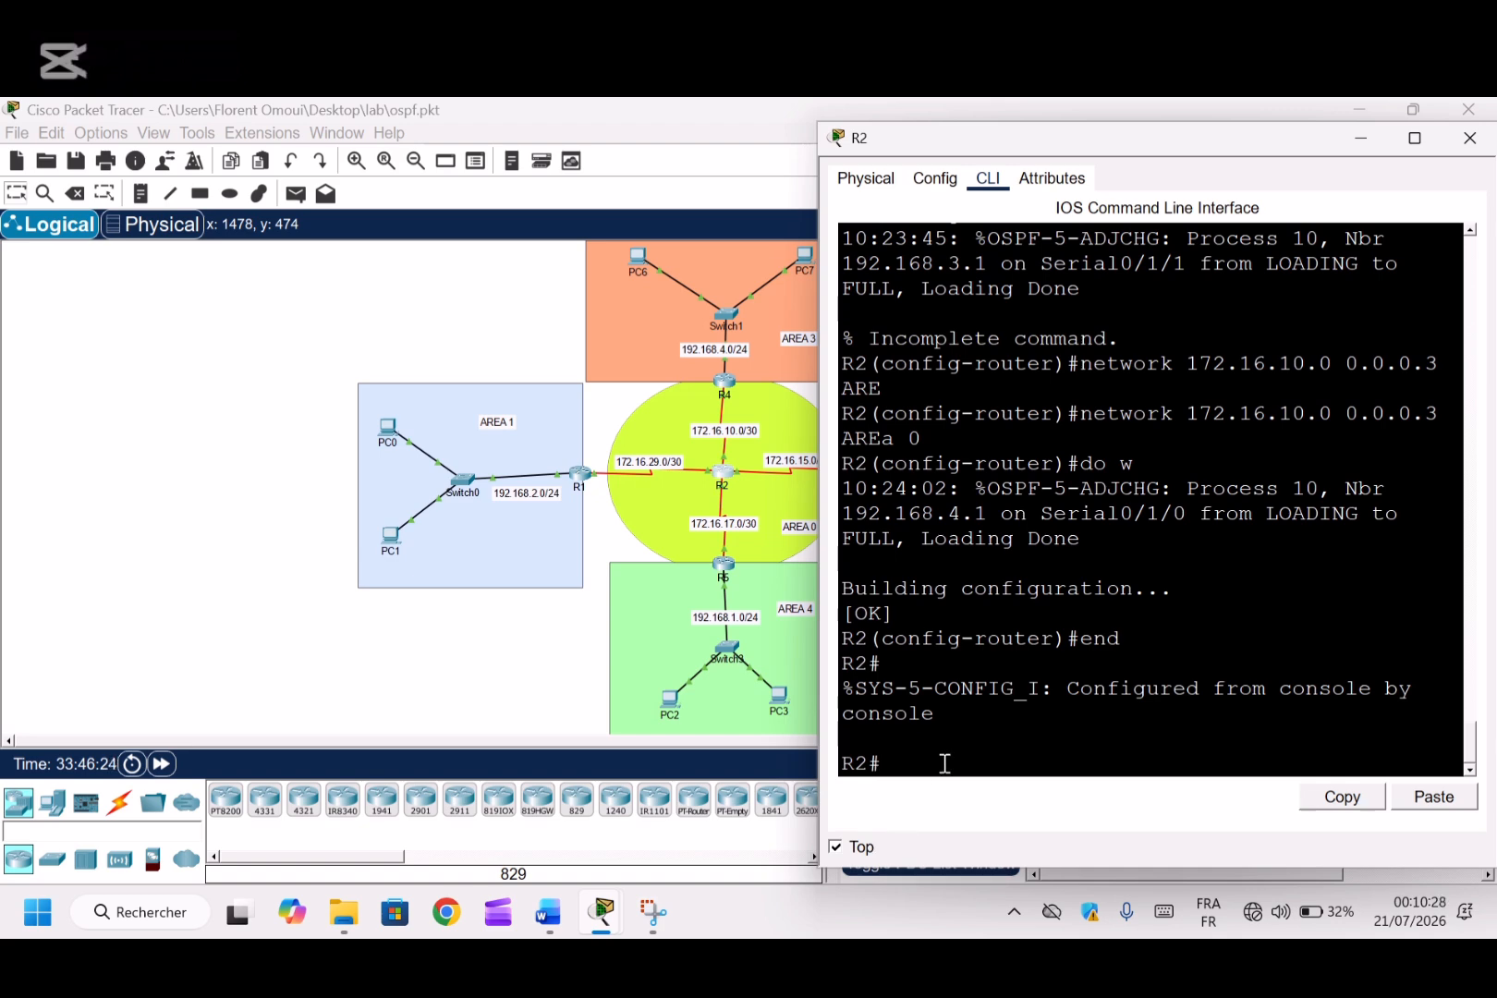
type("sh ip rou")
key("Tab")
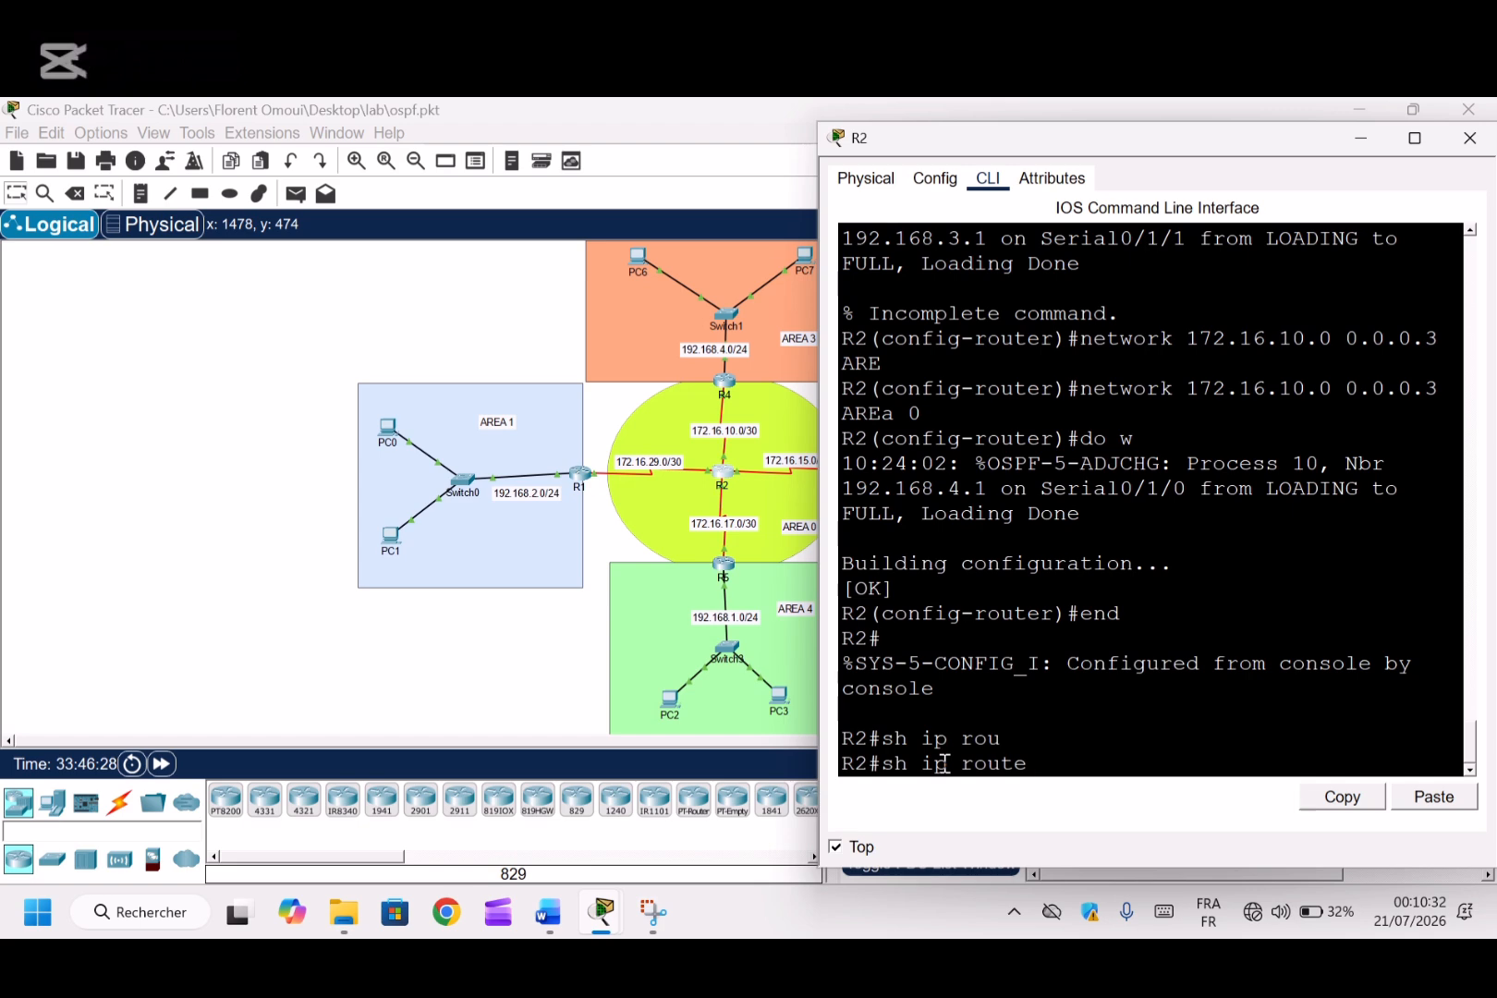
key("Return")
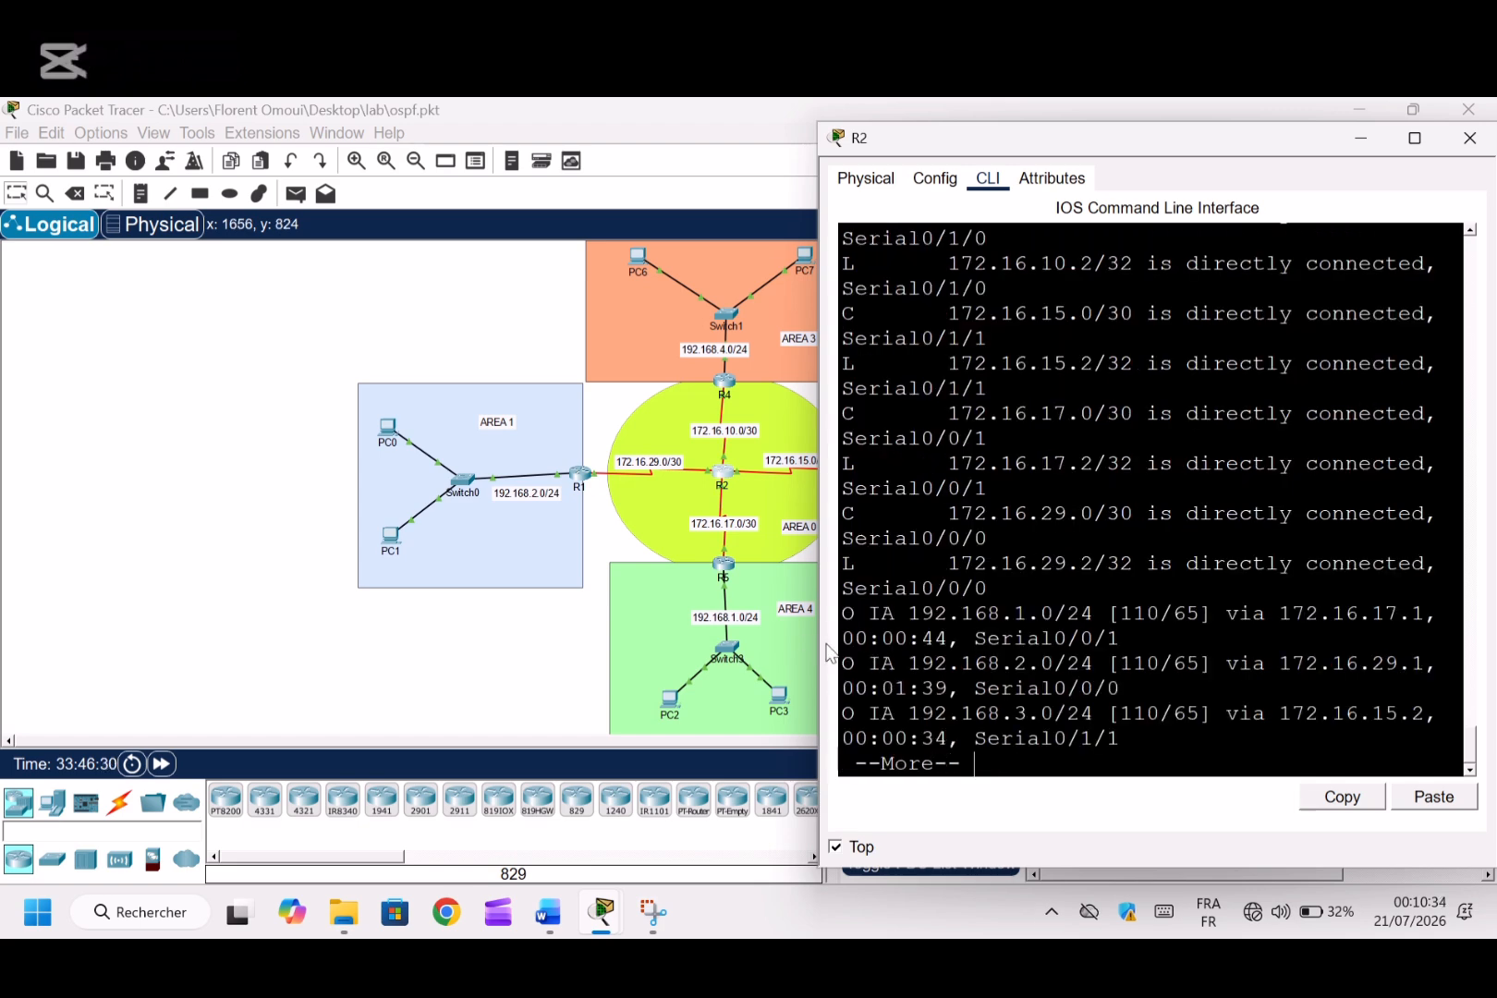
left_click_drag(828, 652, 475, 620)
key("space")
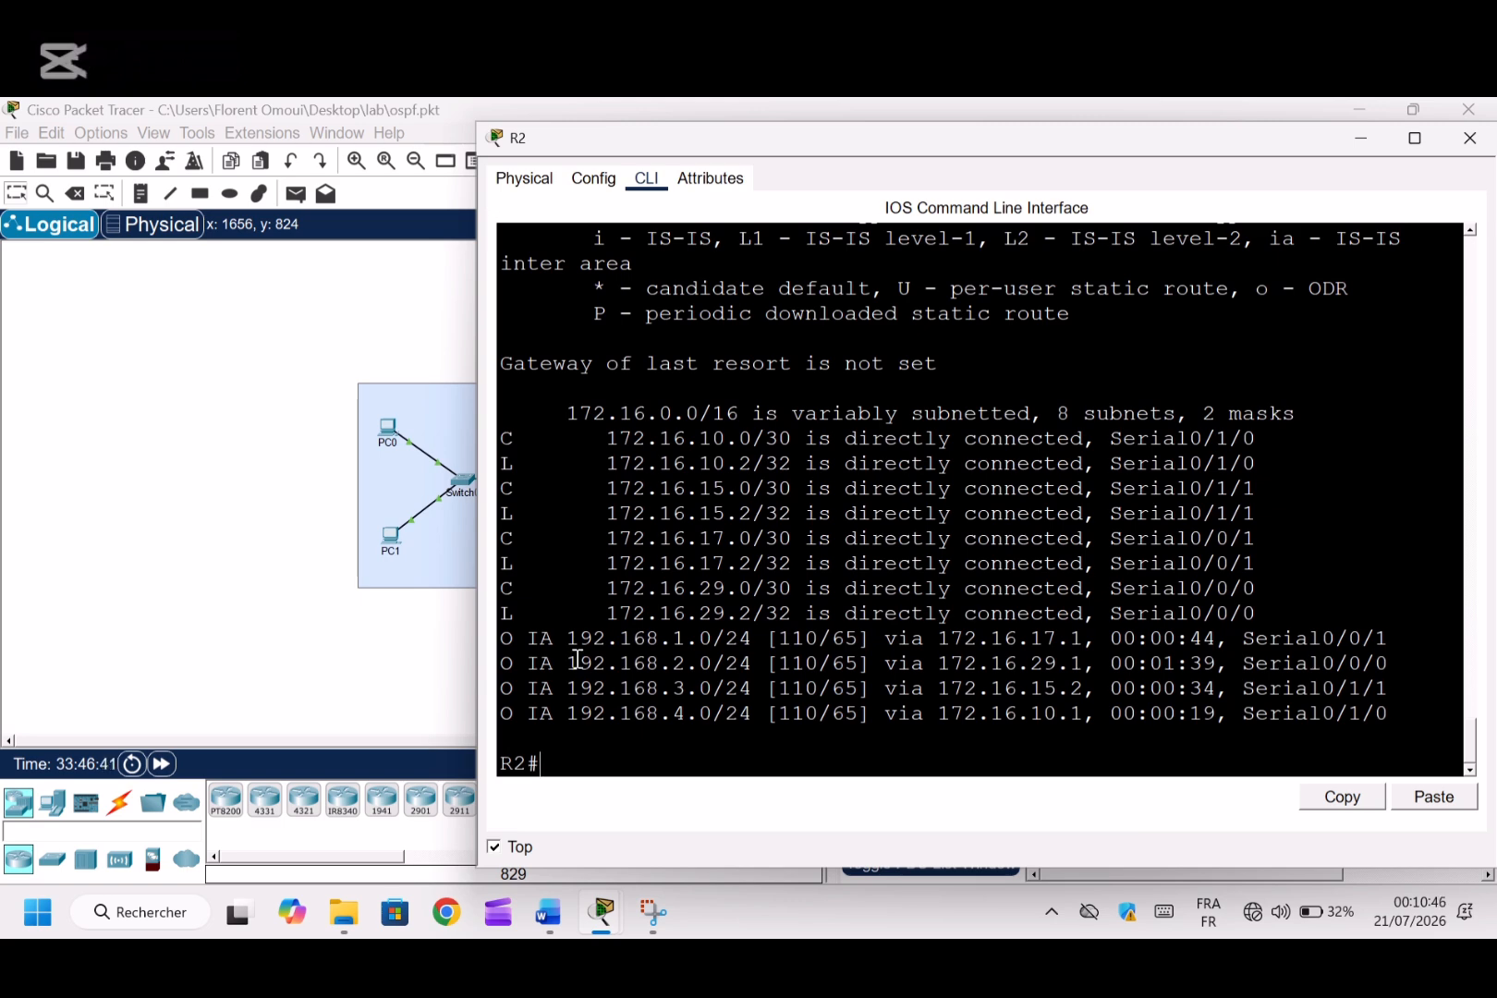
mouse_move(501, 642)
left_mouse_down()
mouse_move(552, 640)
mouse_move(514, 638)
left_mouse_up()
left_click(506, 638)
left_click(511, 639)
left_click_drag(561, 639, 1056, 713)
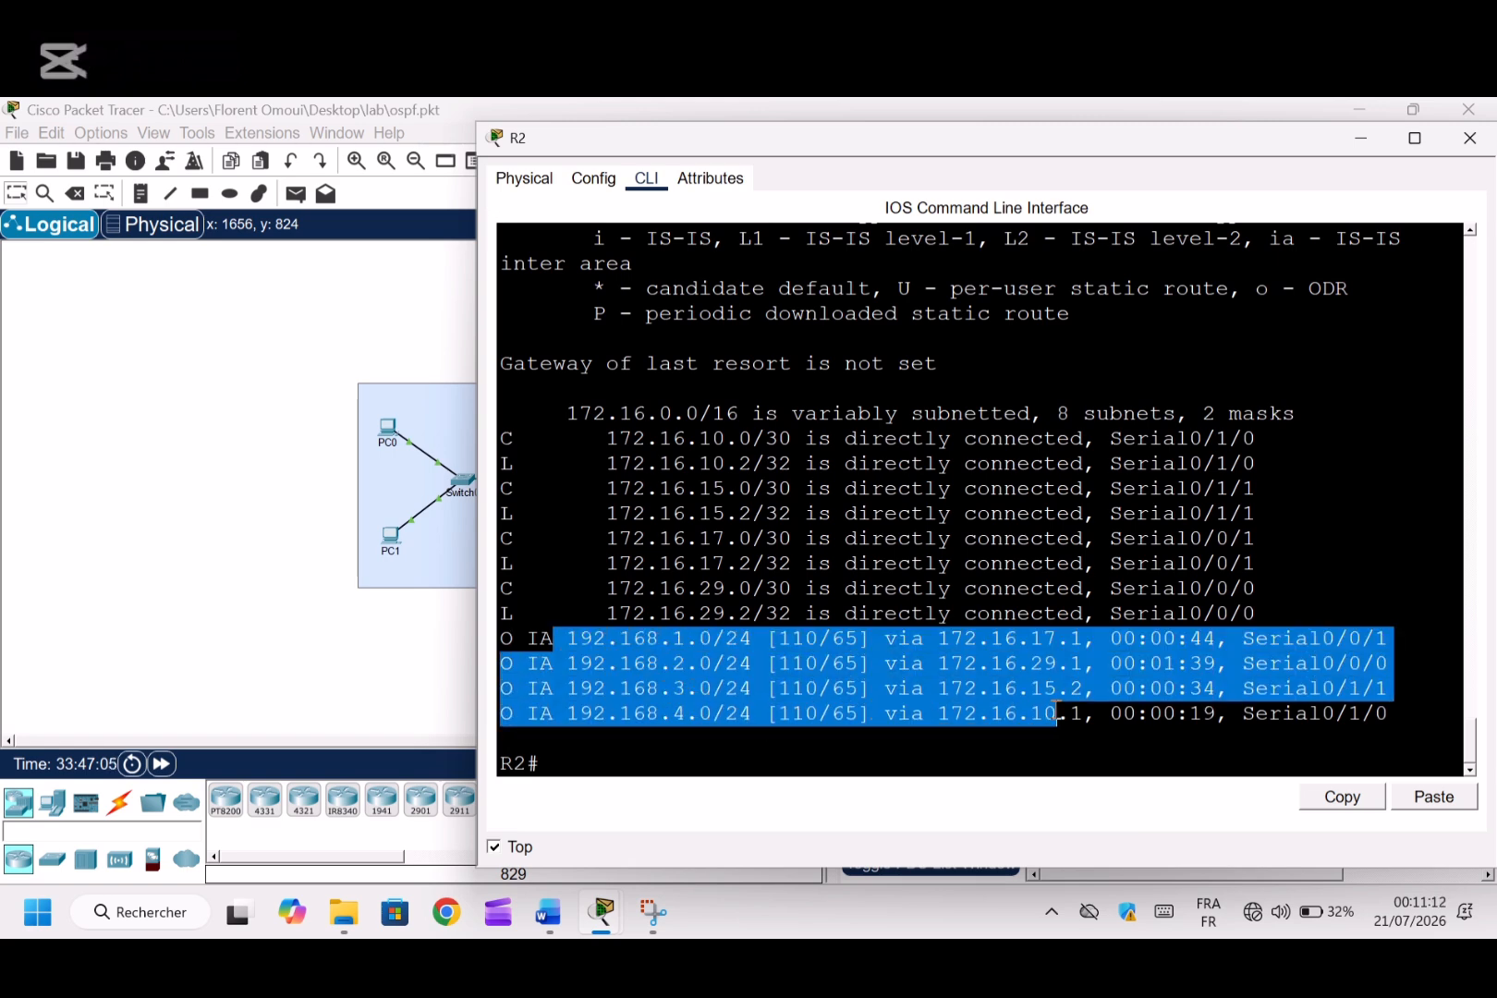
left_click(860, 642)
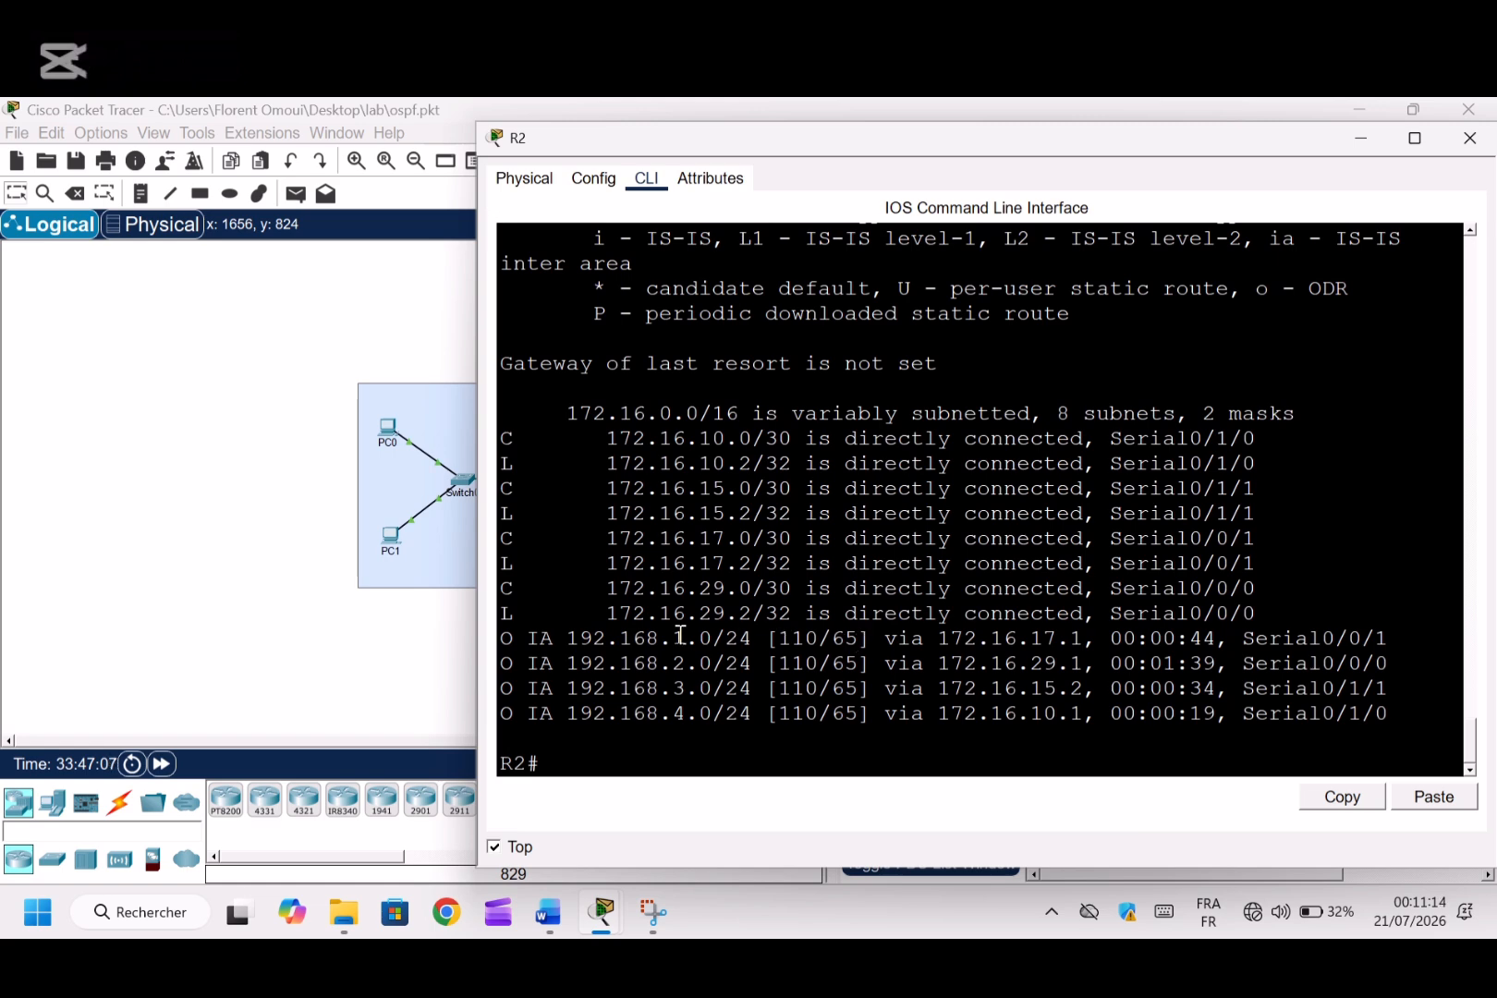
left_click_drag(527, 638, 558, 636)
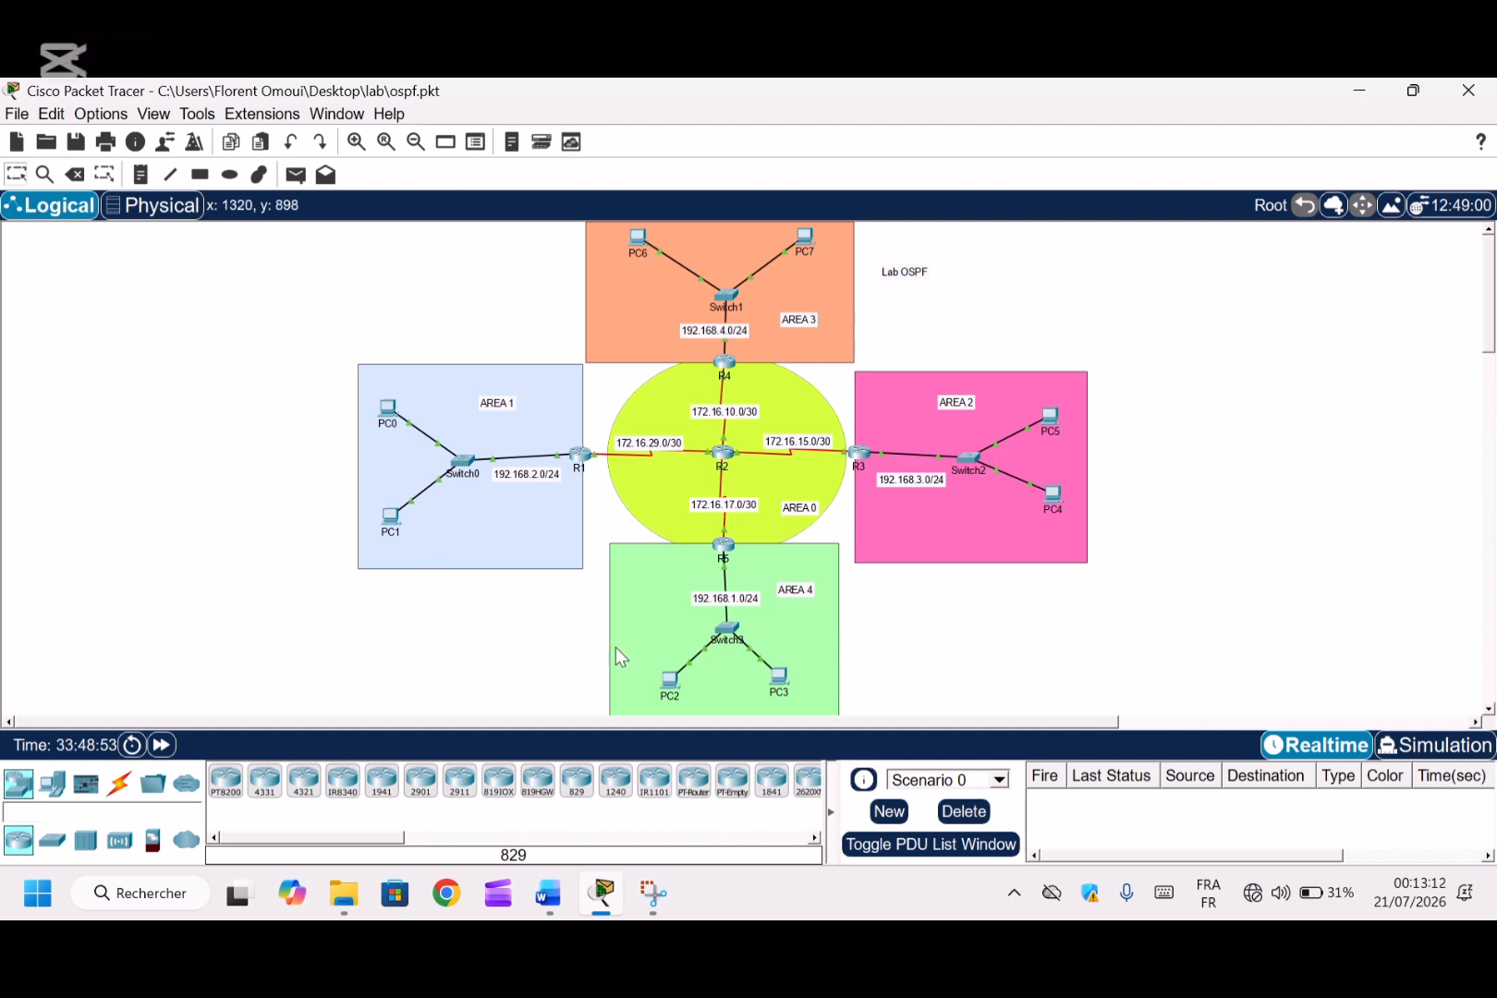
Assign PC1 the static IPv4 address 192.168.2.4 with subnet mask 255.255.255.0
mouse_move(775, 688)
left_click(395, 514)
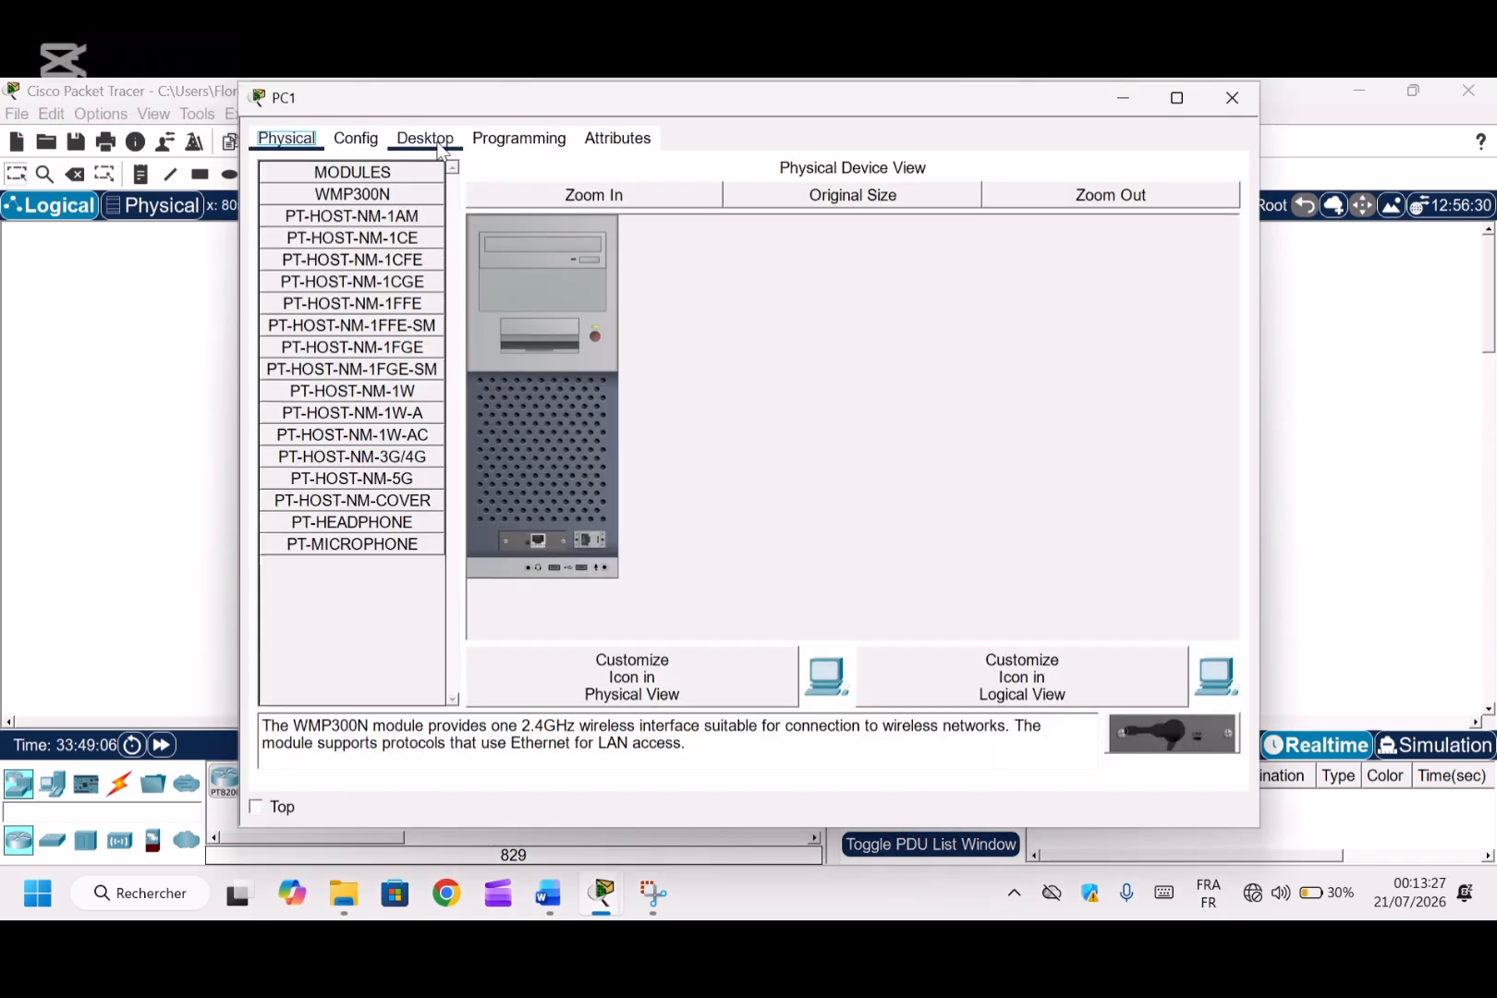
left_click(427, 139)
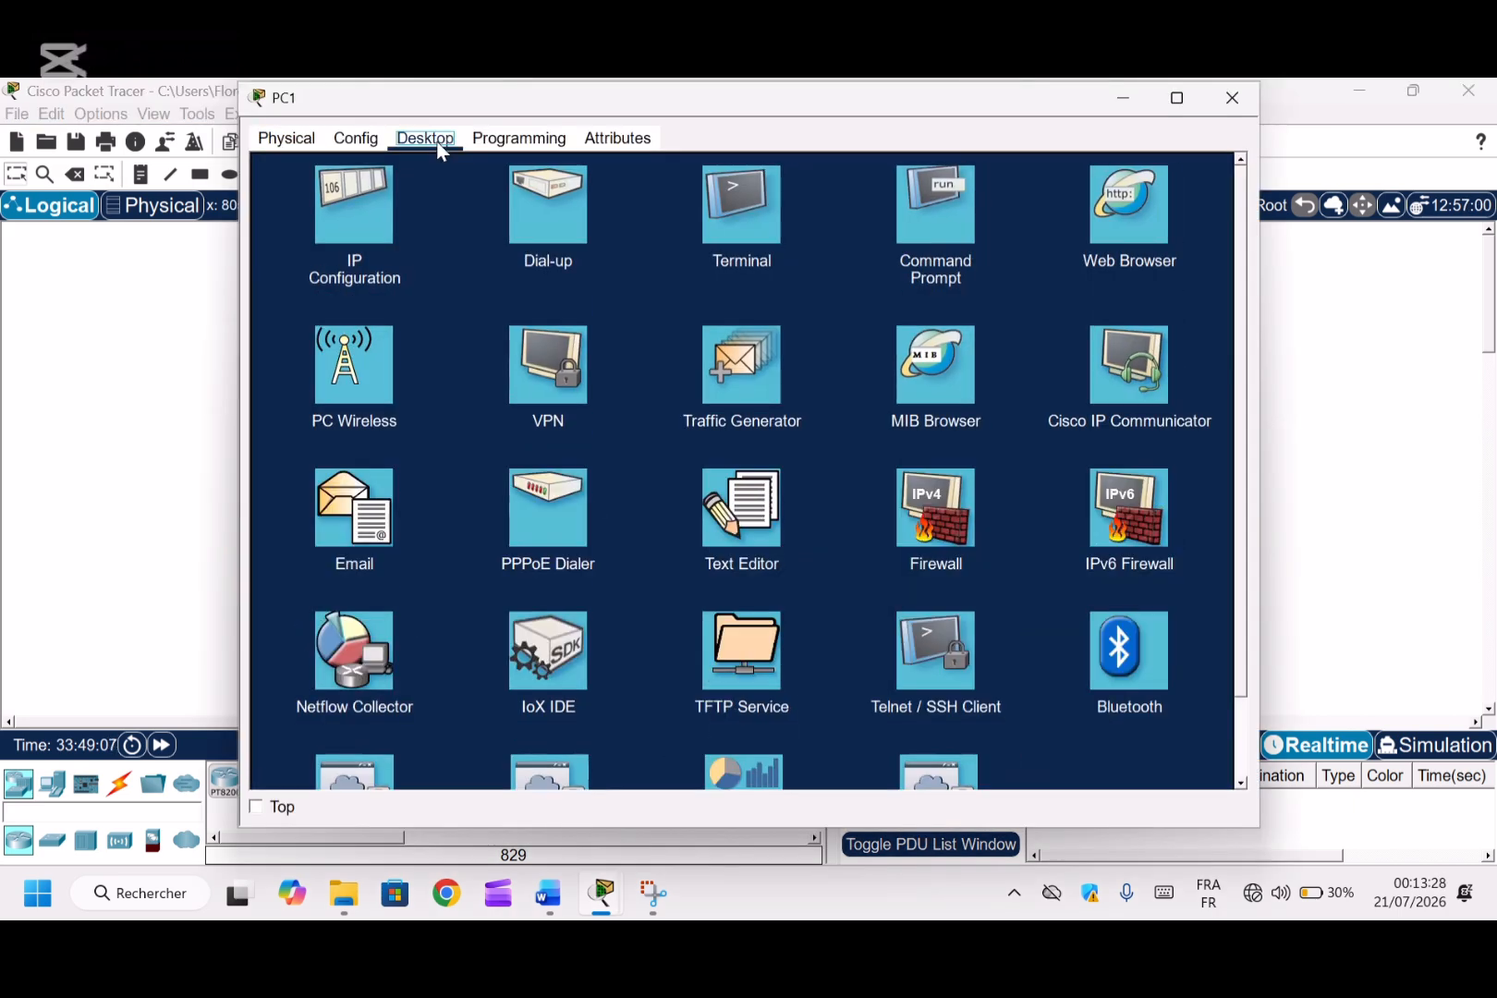
left_click(346, 203)
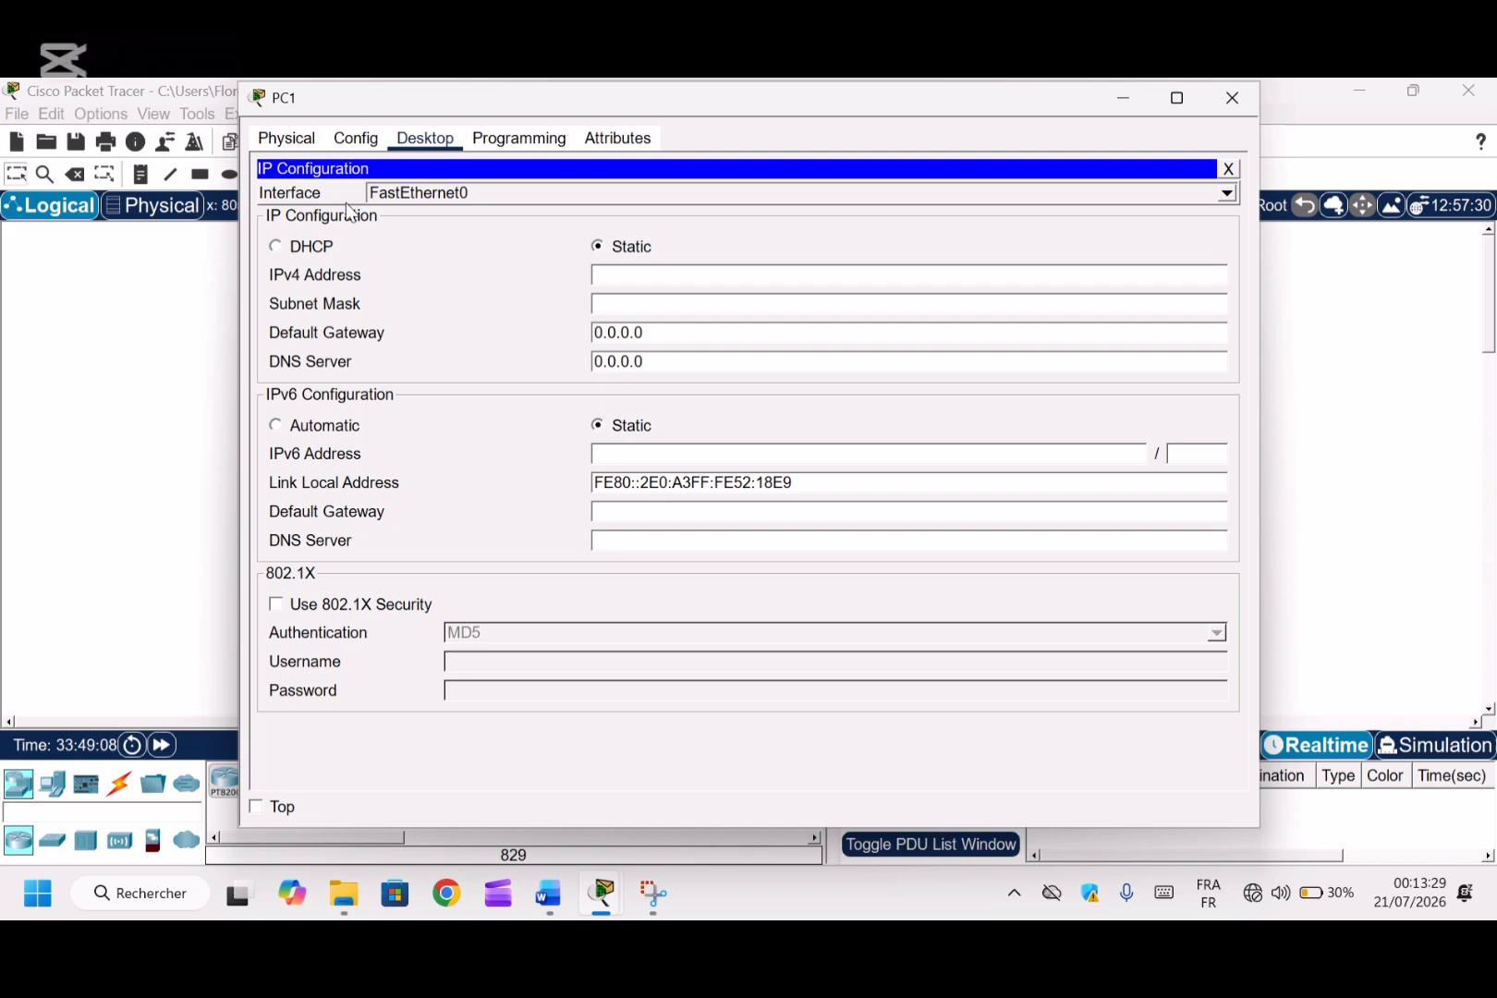
left_click(626, 276)
type("192.168")
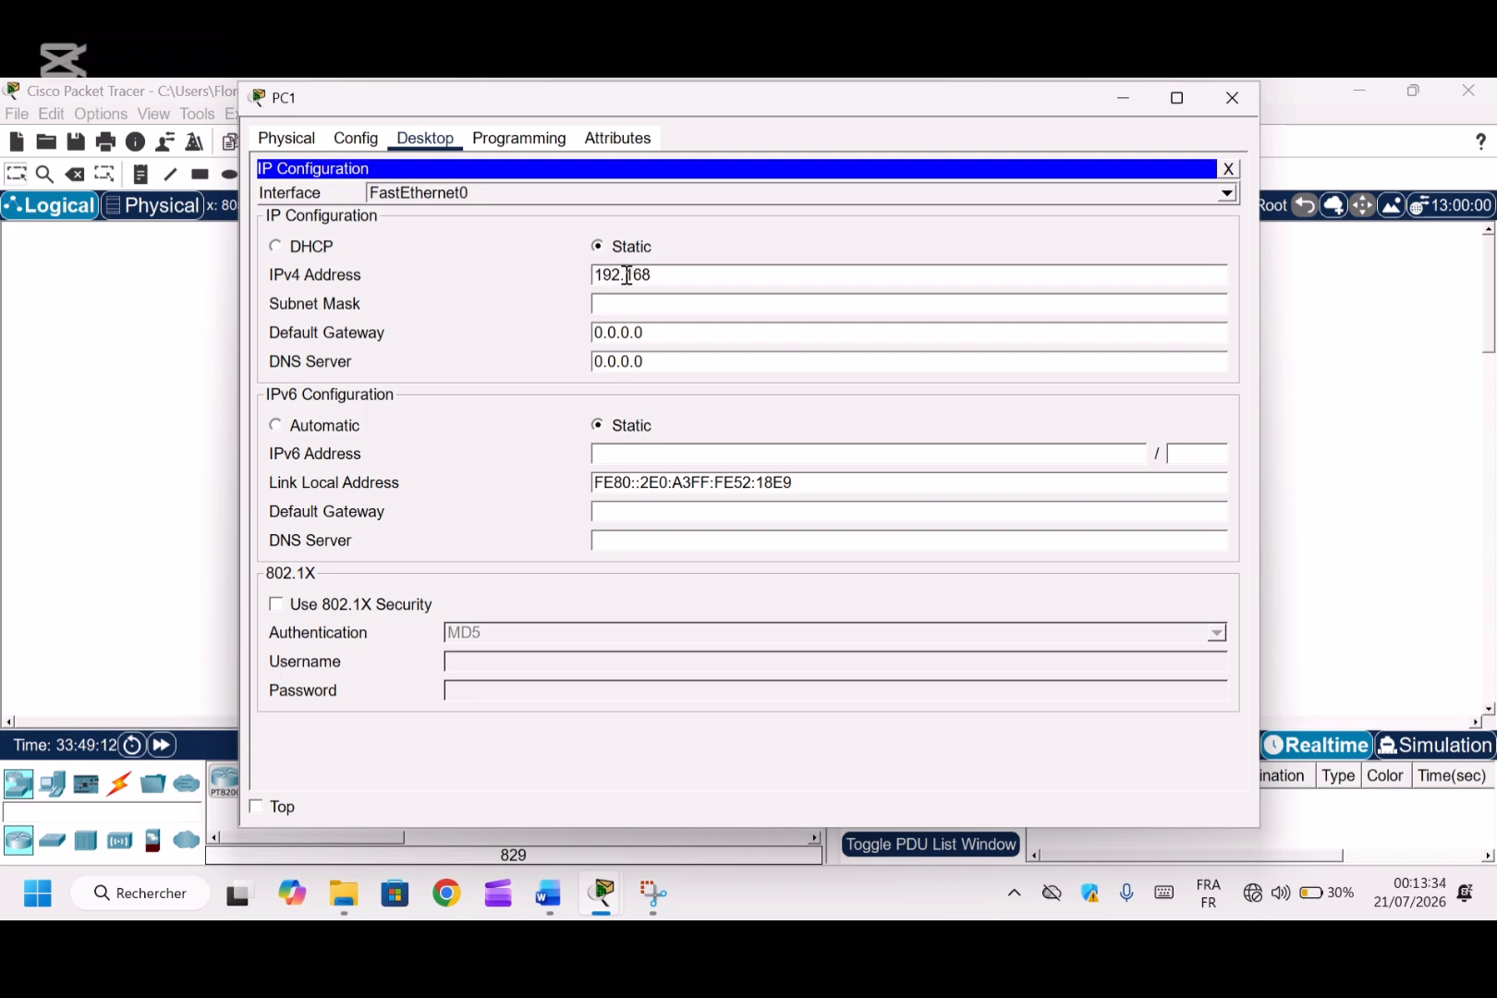
type(".2.4")
left_click(664, 301)
Set PC1's default gateway to 192.168.2.1 and close its configuration window
left_click(657, 333)
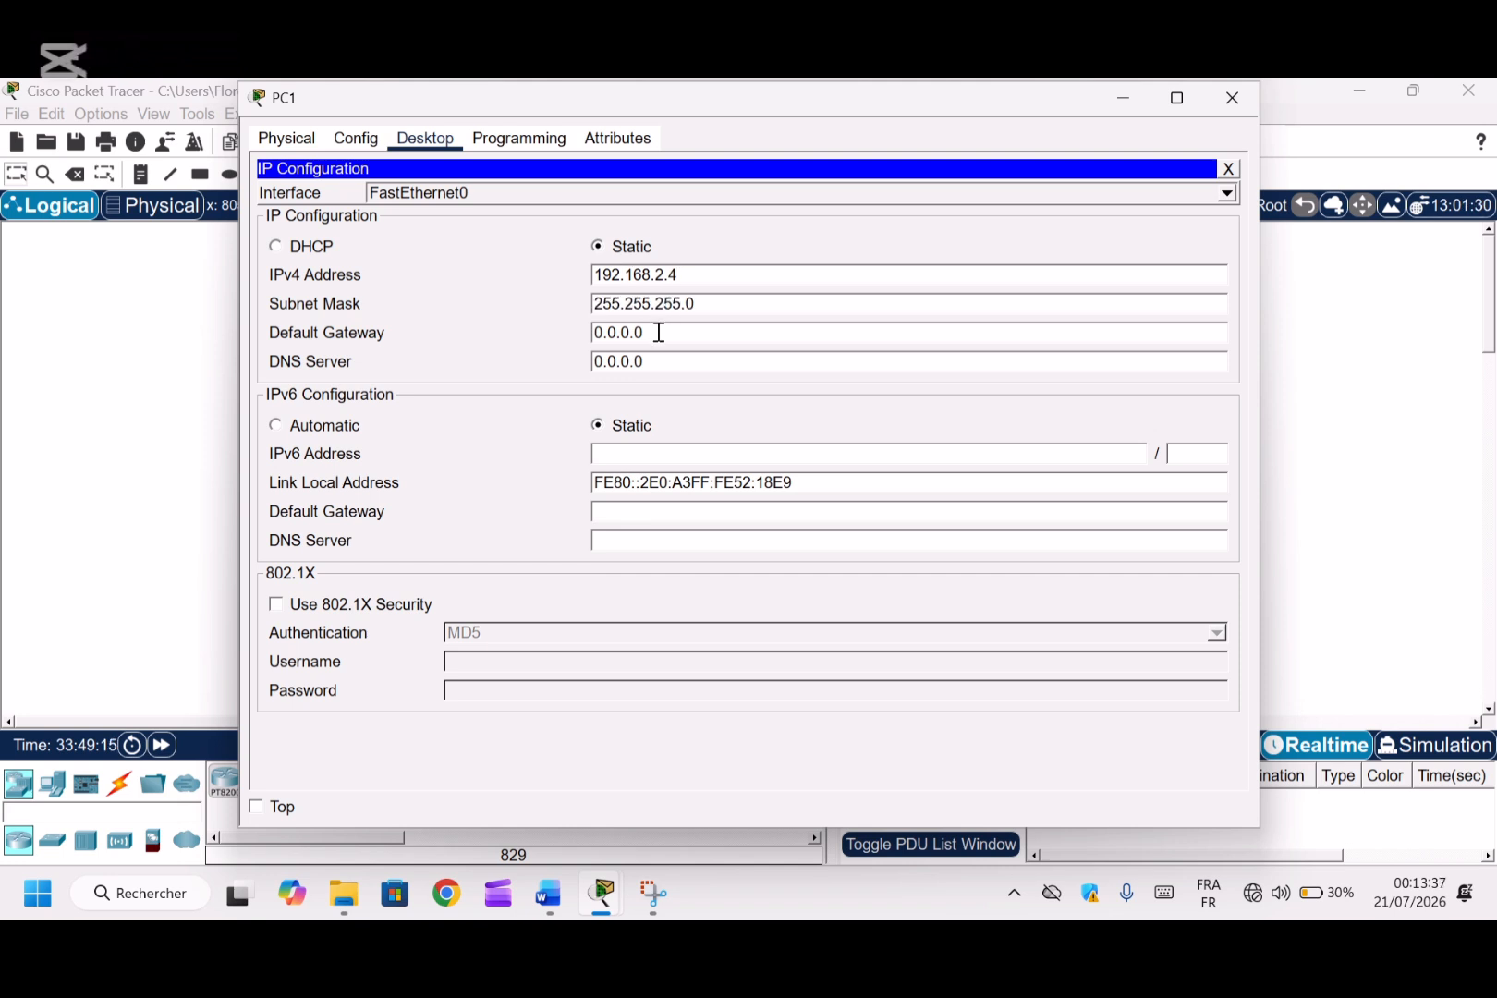
double_click(593, 332)
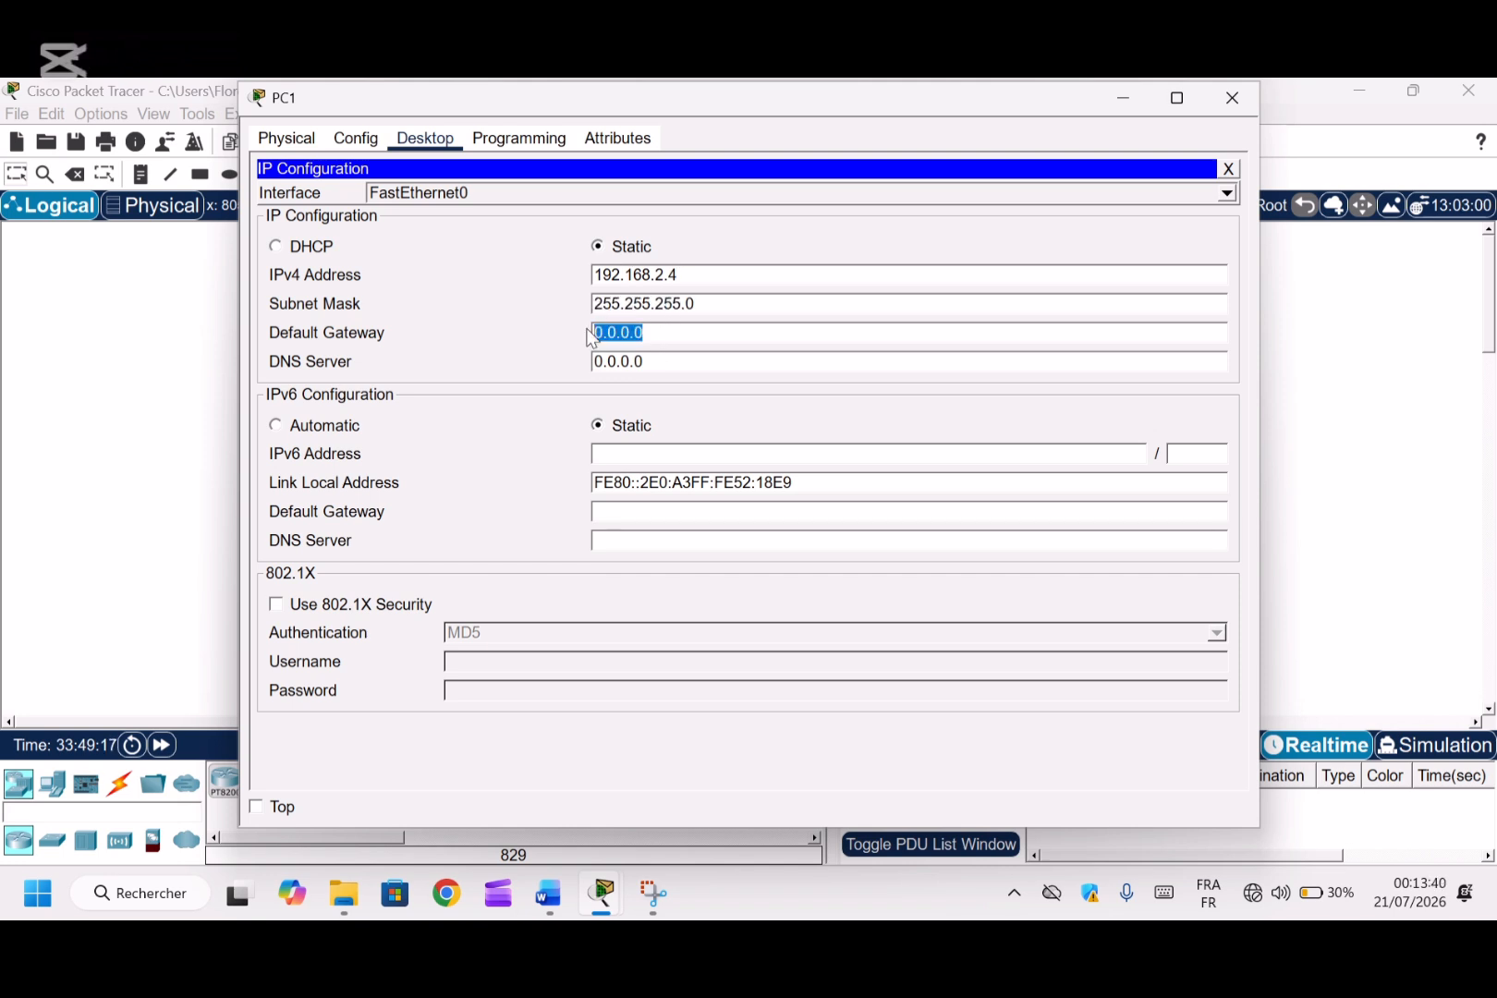
type("192.168.2.1")
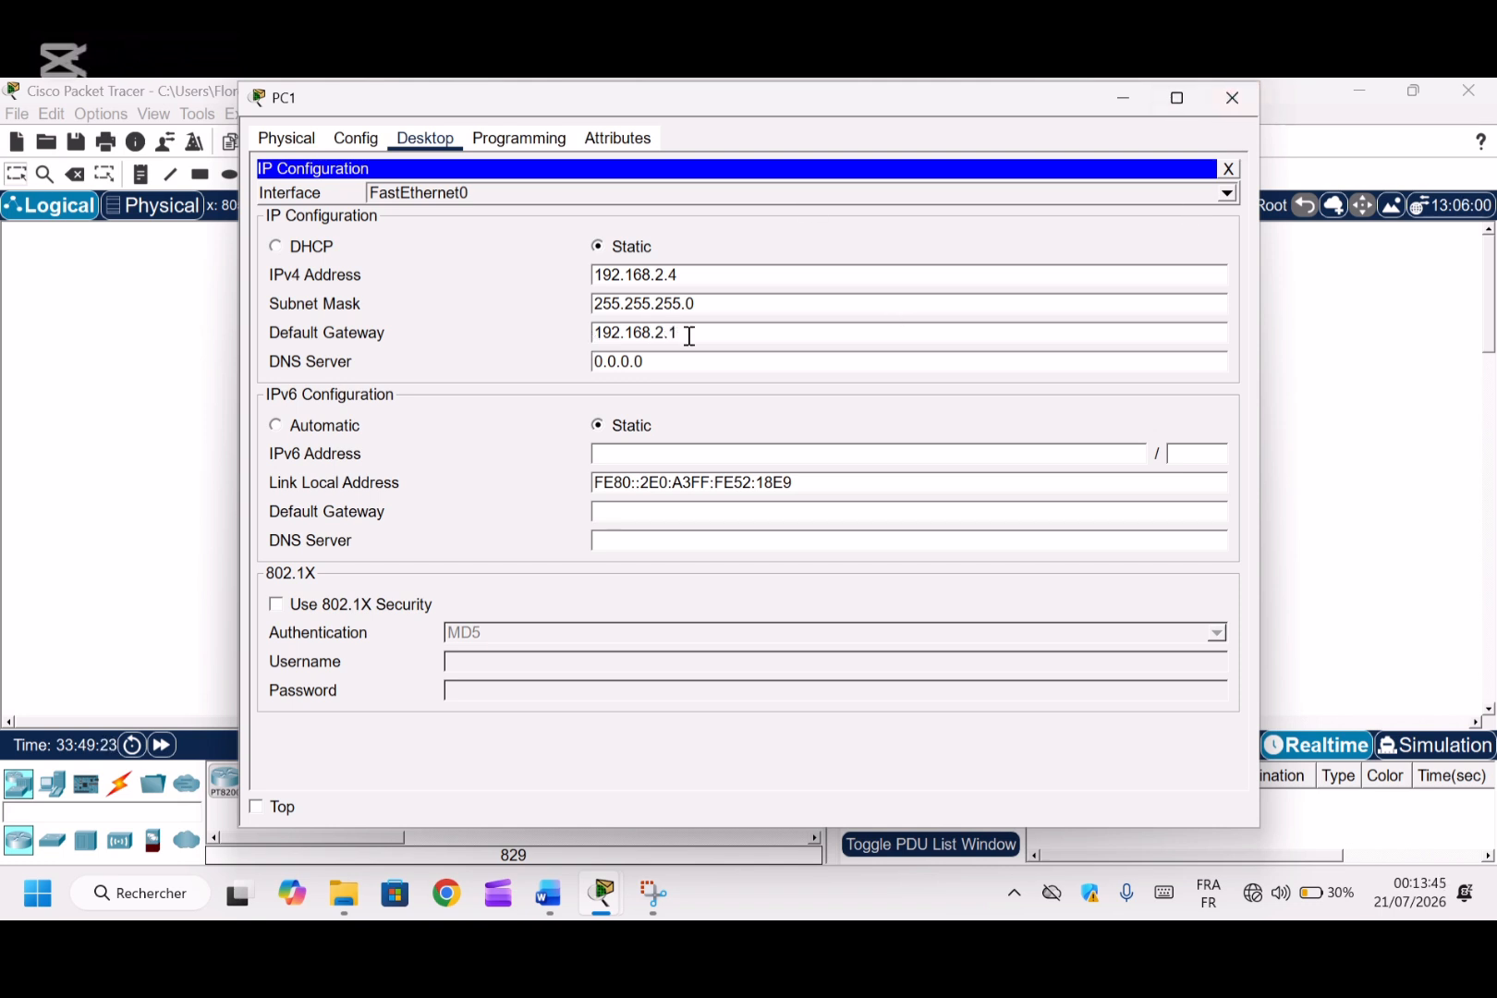
left_click_drag(690, 335, 594, 335)
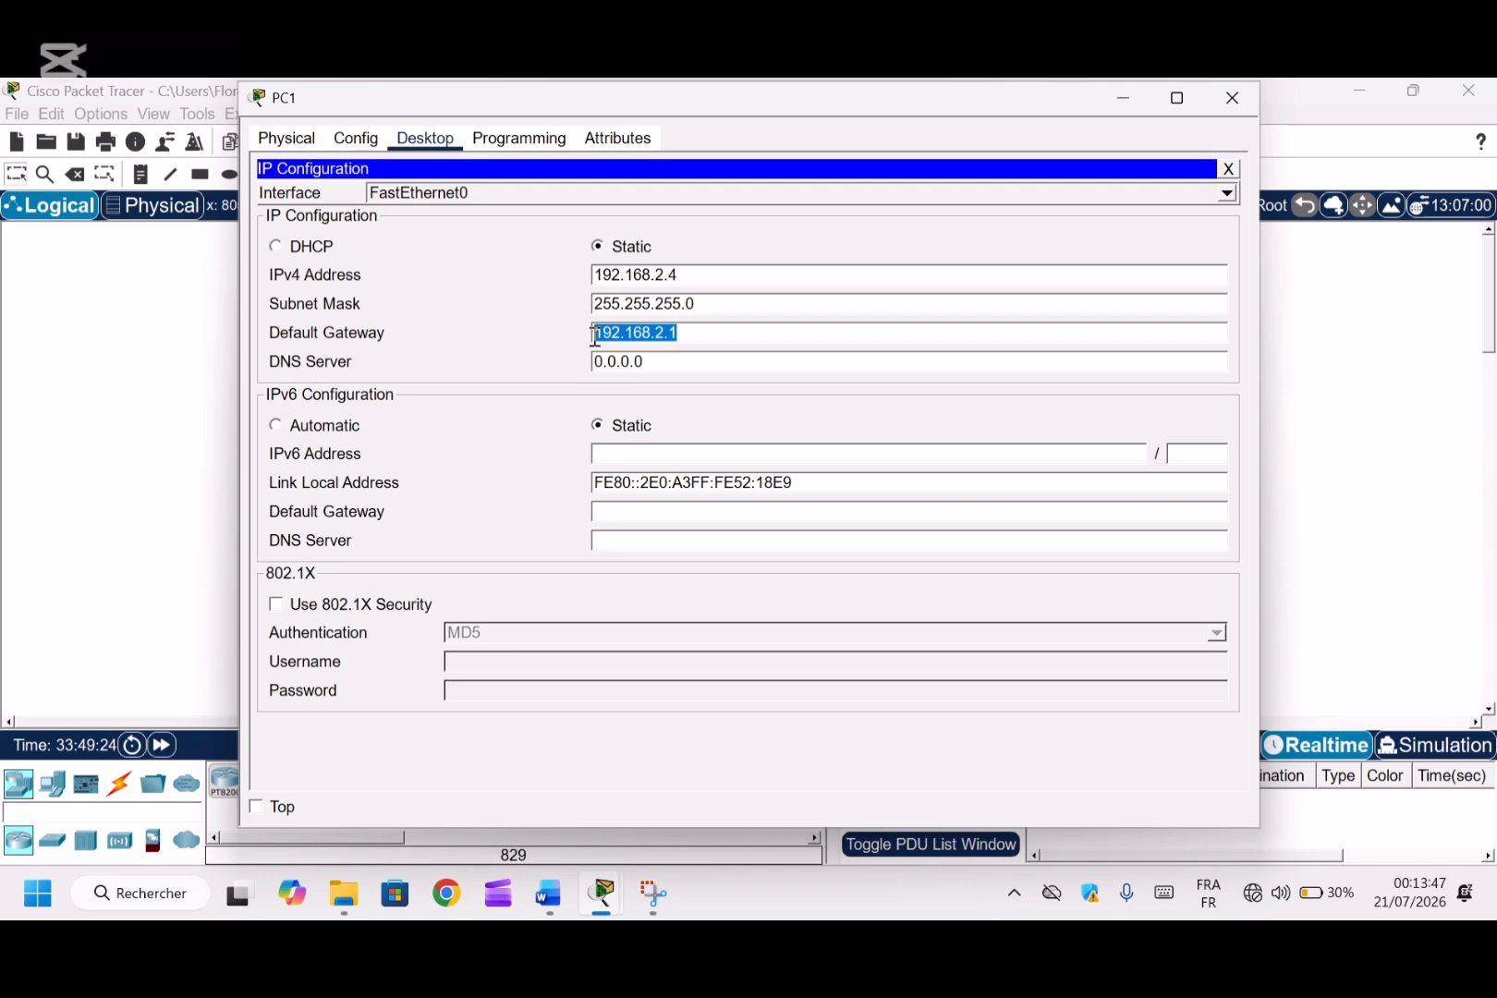
left_click(700, 334)
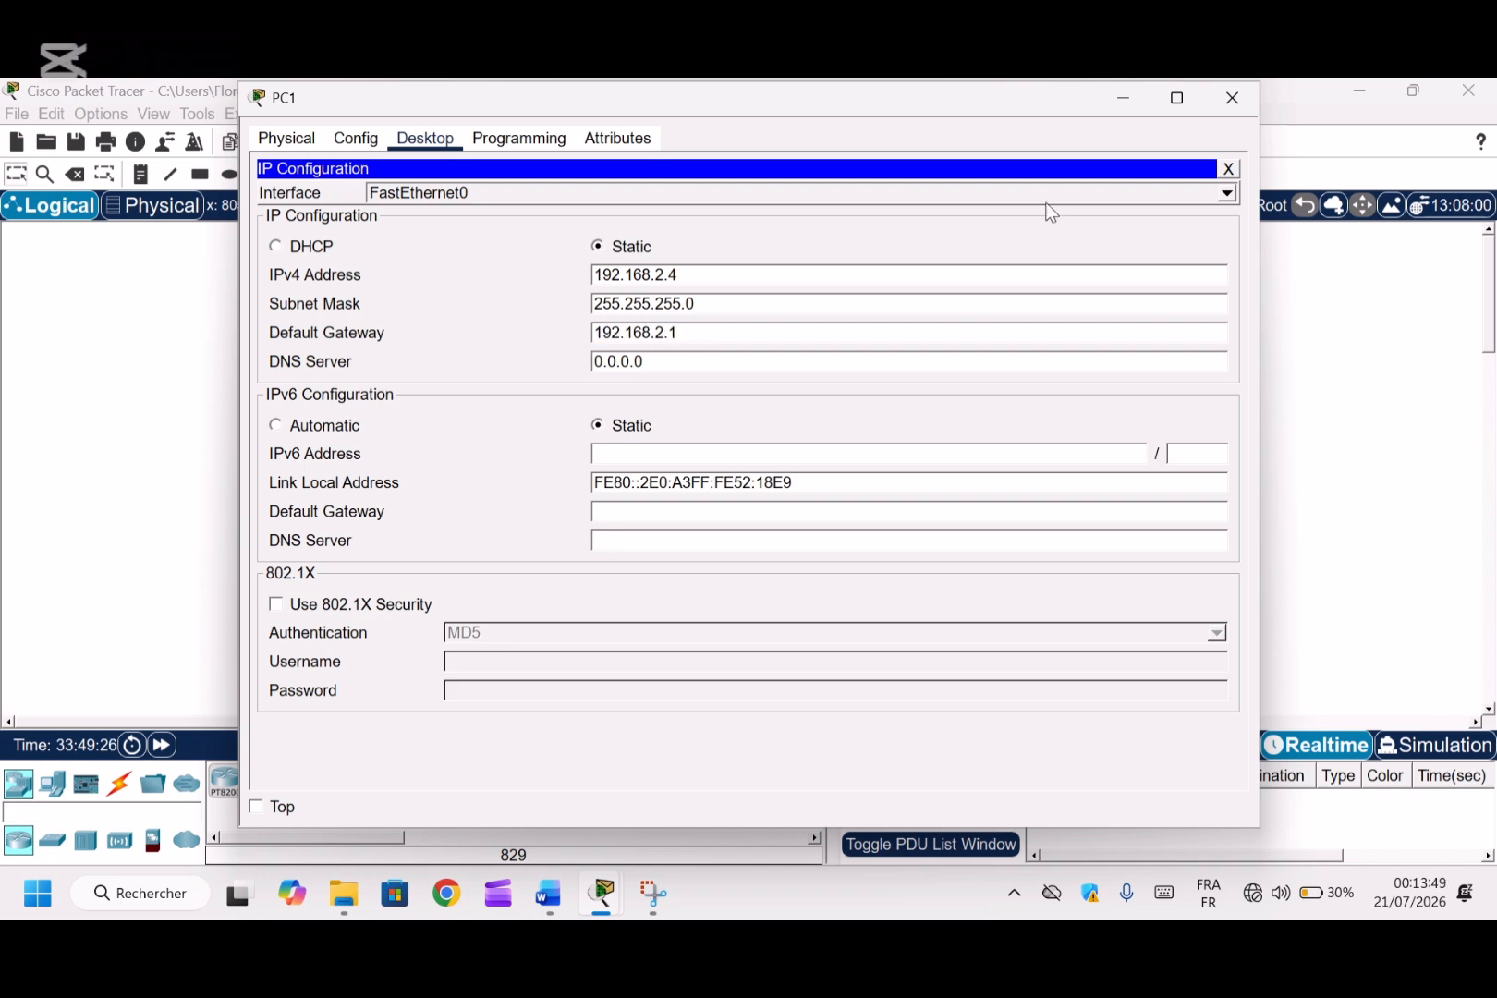
left_click(1238, 96)
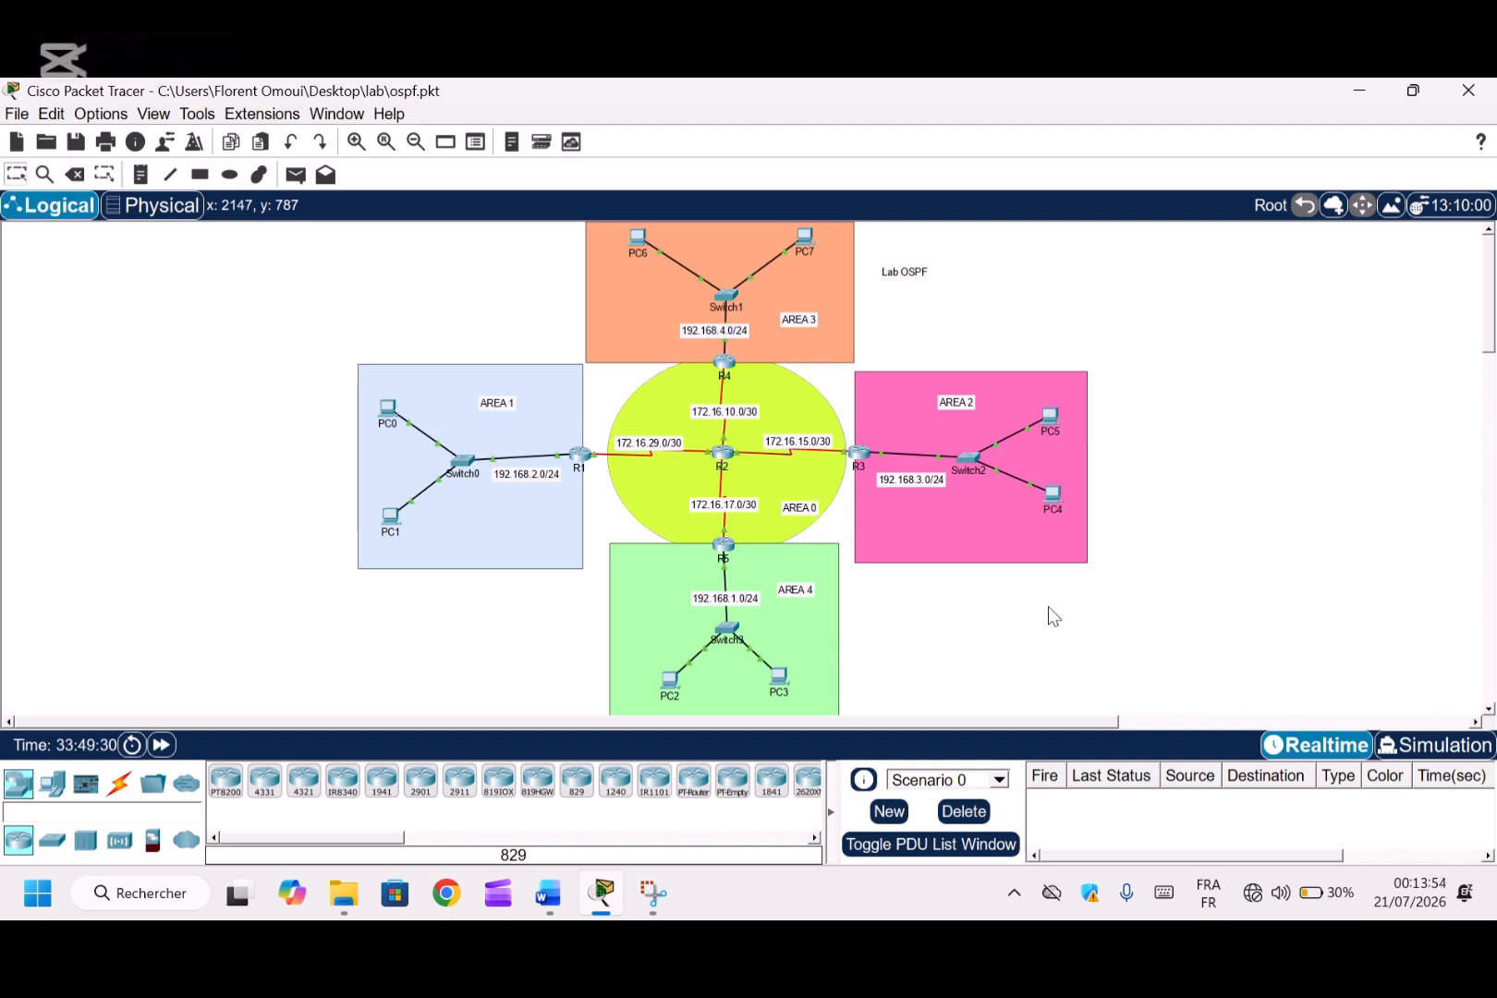
Configure PC3 with static IPv4 address 192.168.1.4, subnet mask 255.255.255.0 and default gateway 192.168.1.1
left_click(789, 679)
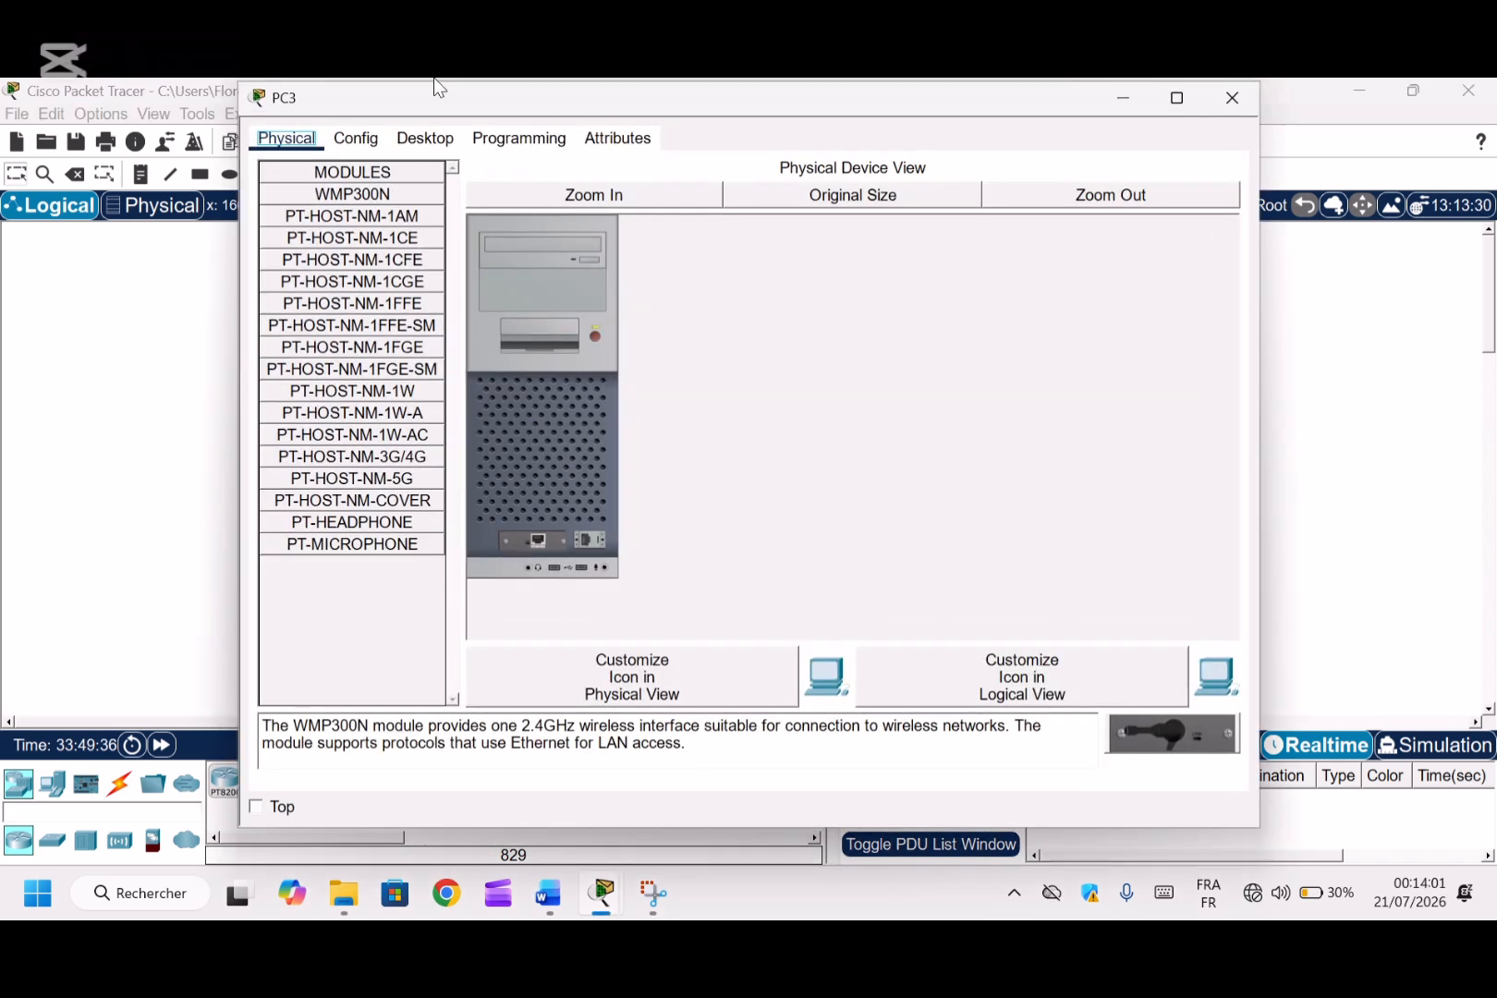
left_click(420, 141)
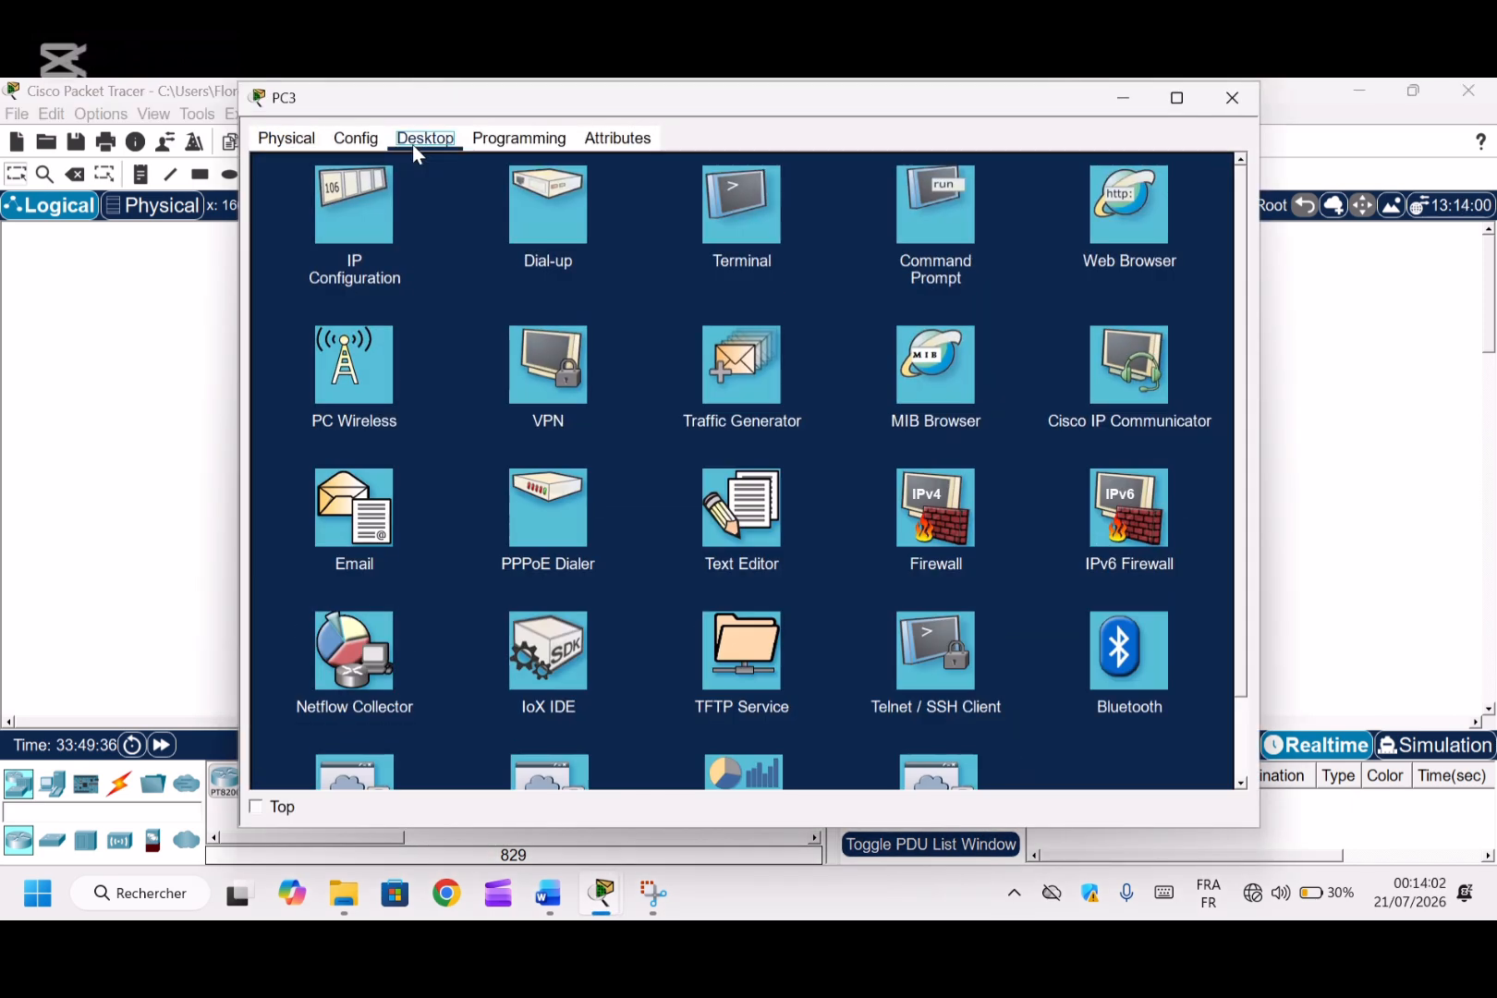
left_click(362, 214)
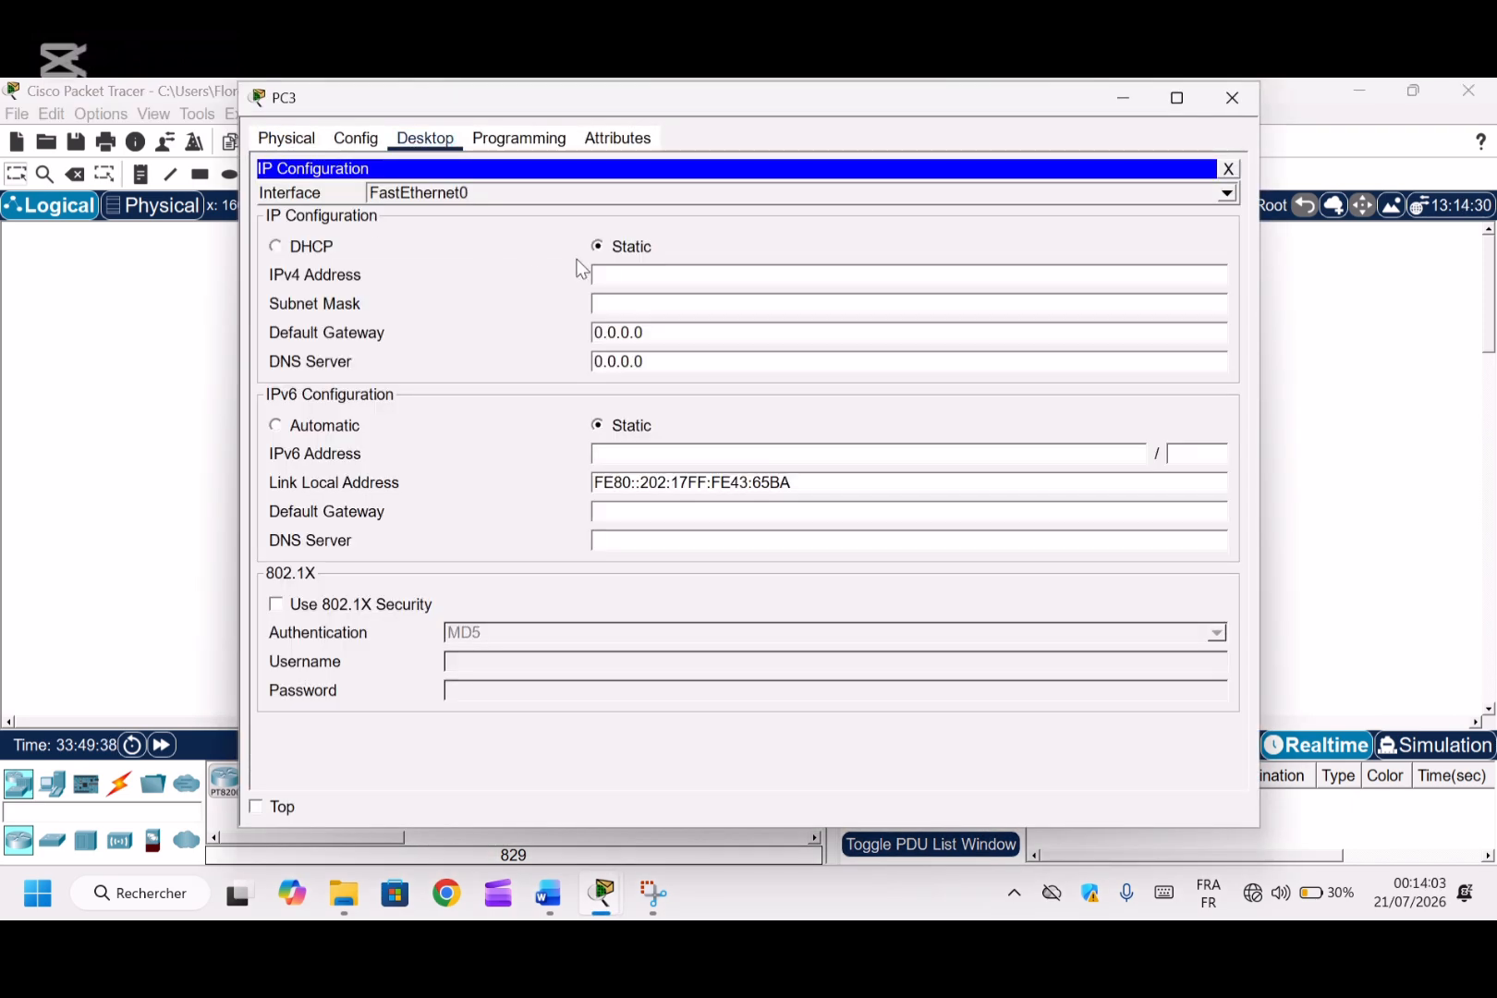
left_click(656, 282)
type("192.168.1.4")
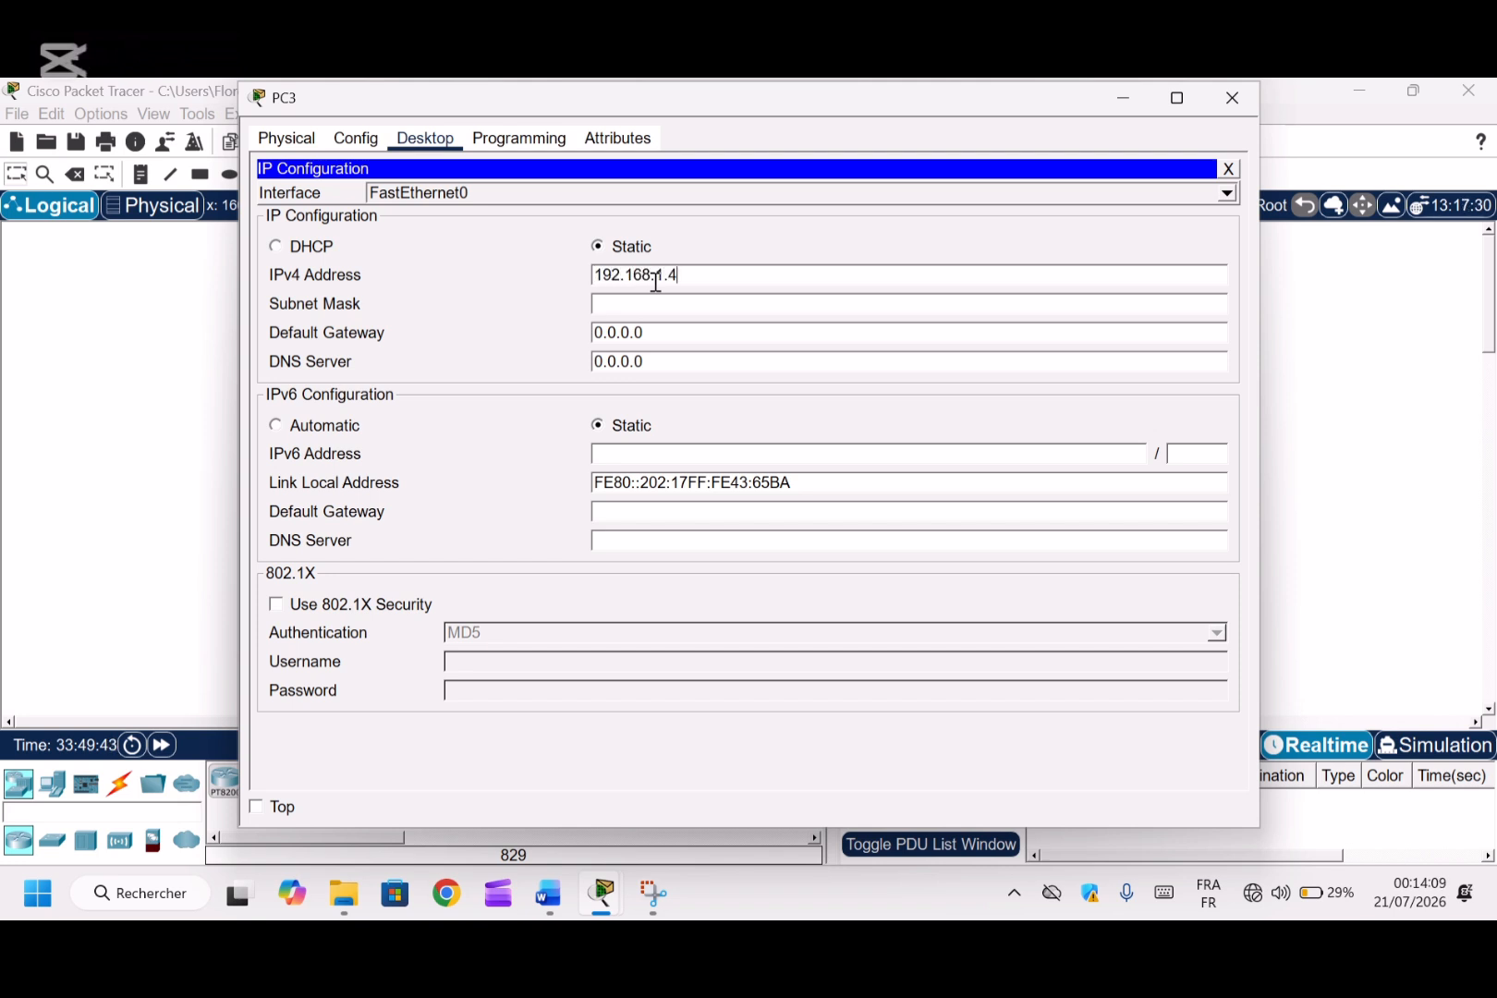
left_click(654, 303)
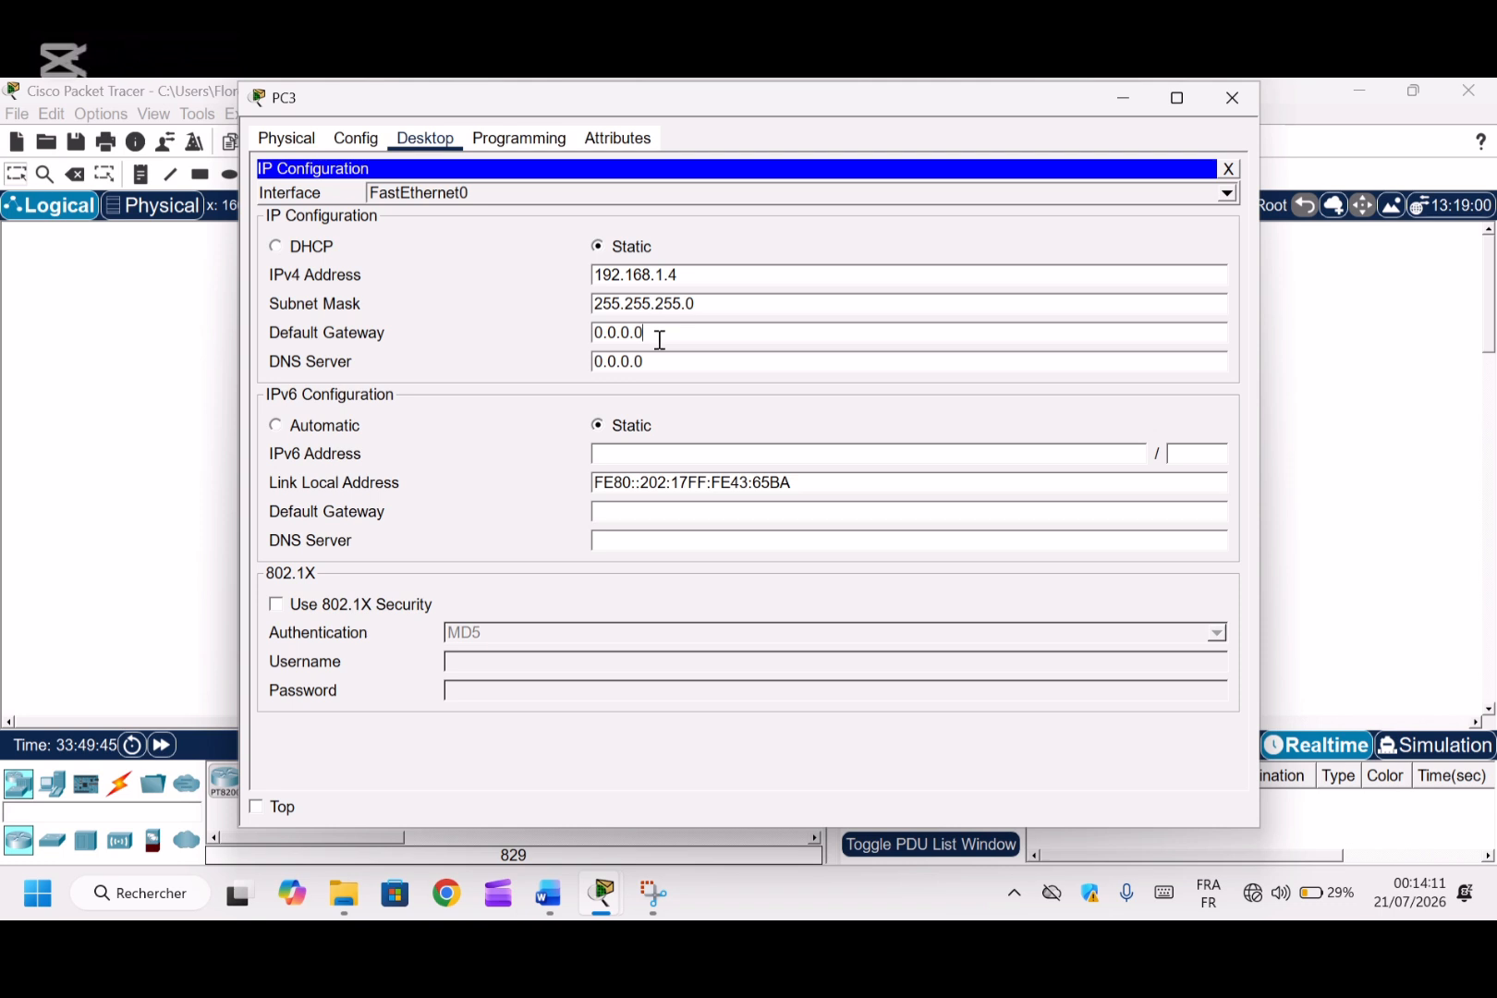
left_click_drag(658, 334, 591, 335)
type("192.168.1.1")
left_click(1245, 97)
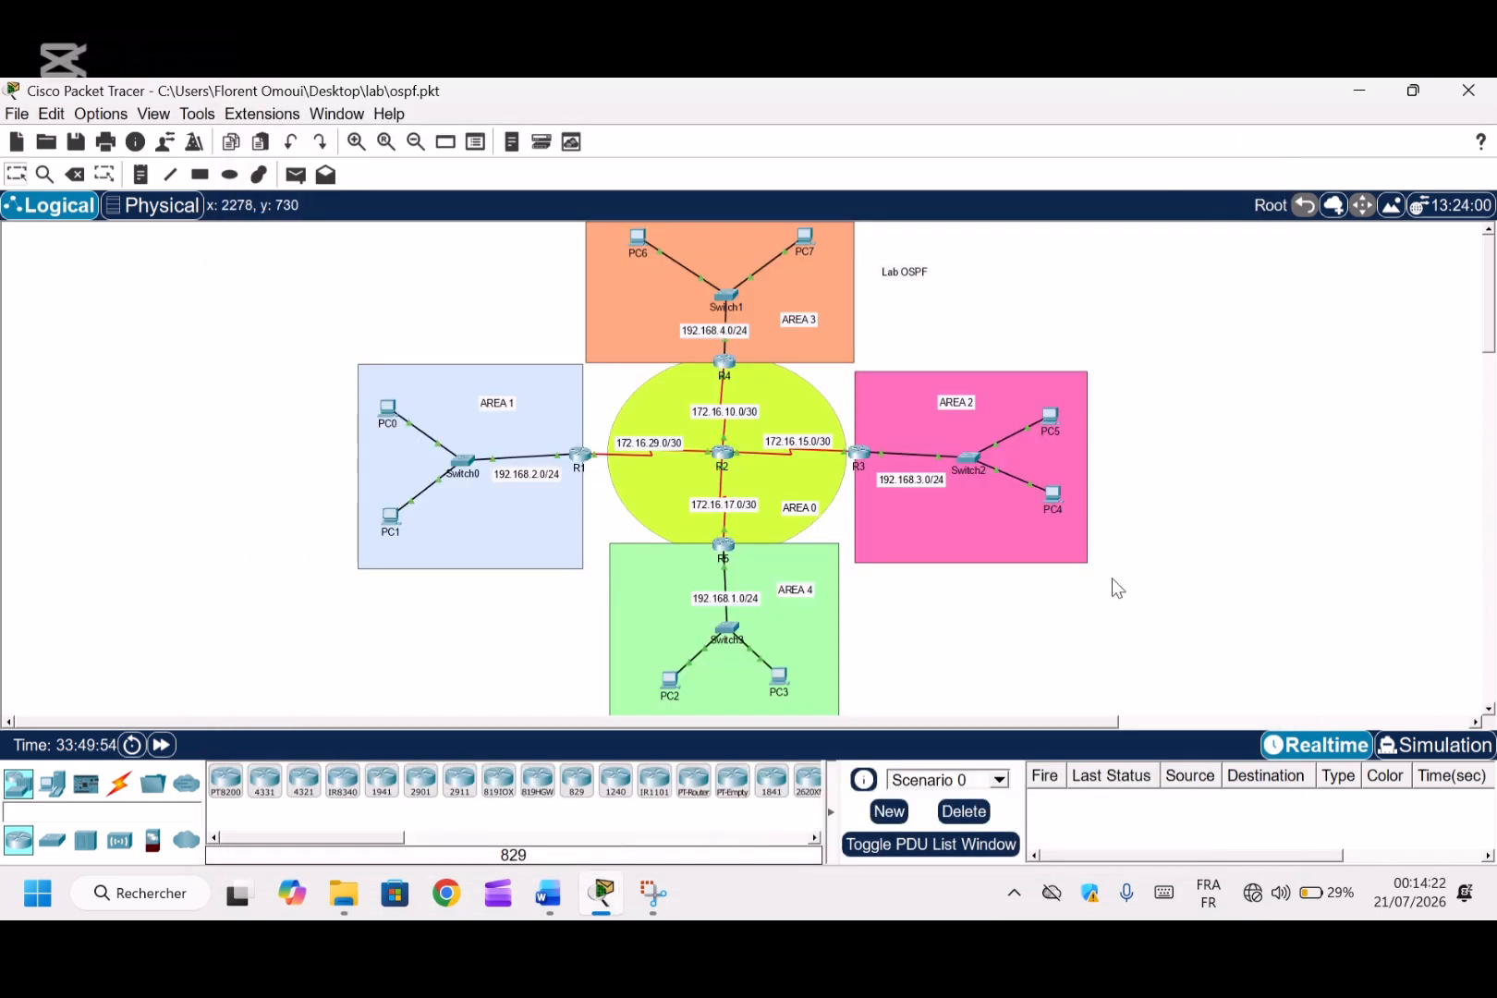
Ping PC3 at 192.168.1.4 twice from PC1's command prompt to test connectivity between areas 1 and 4
left_click(390, 523)
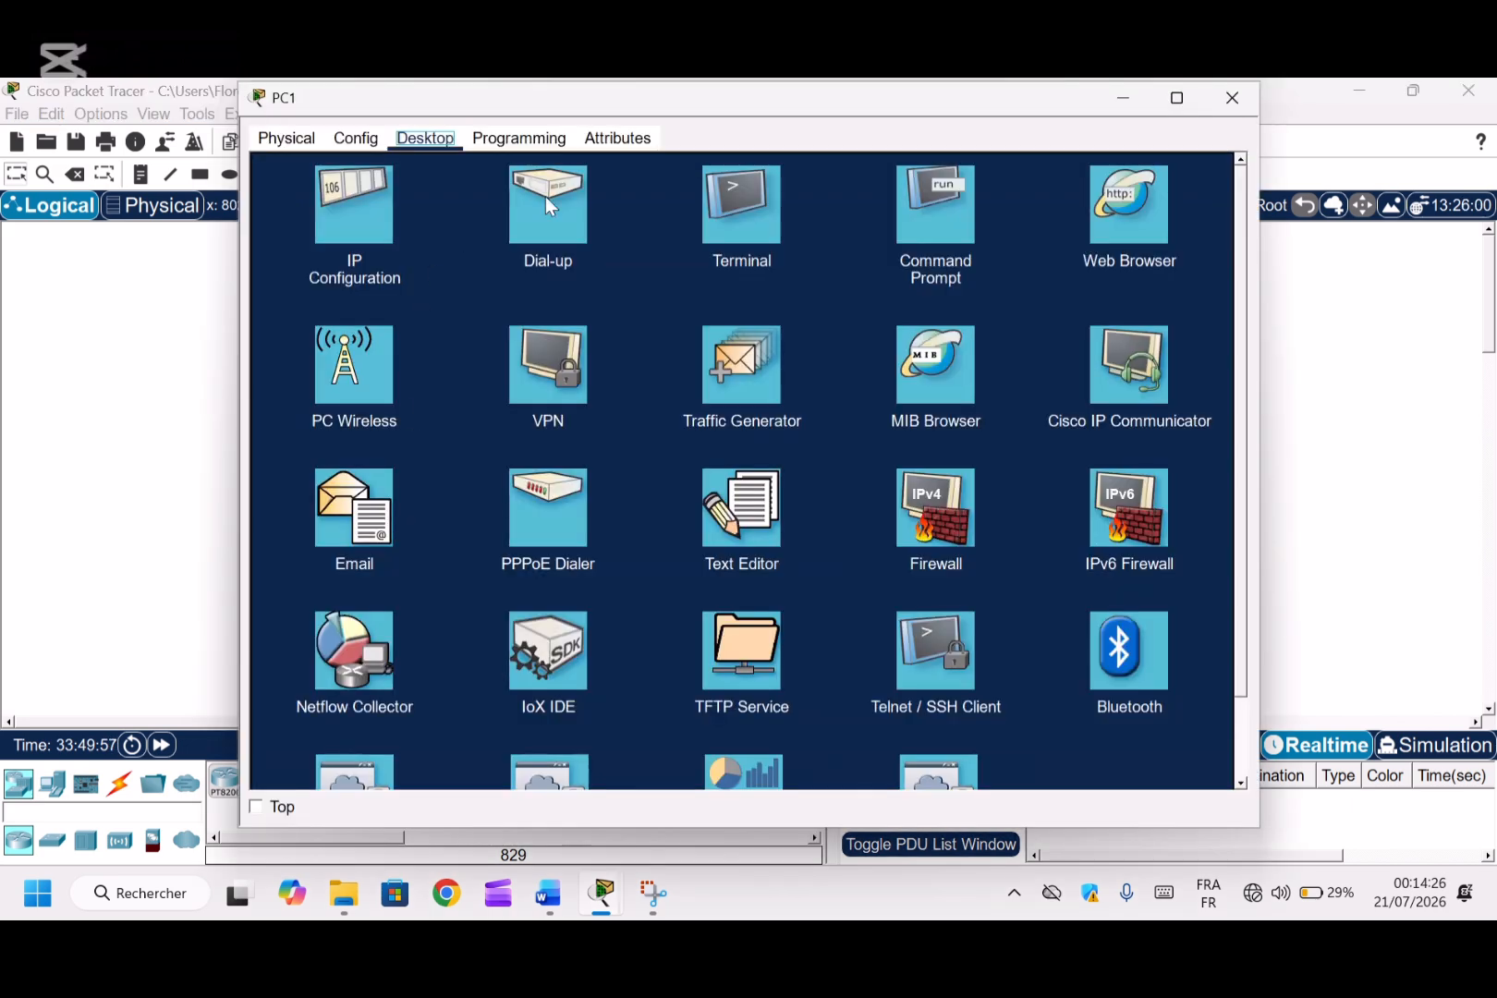
left_click(905, 202)
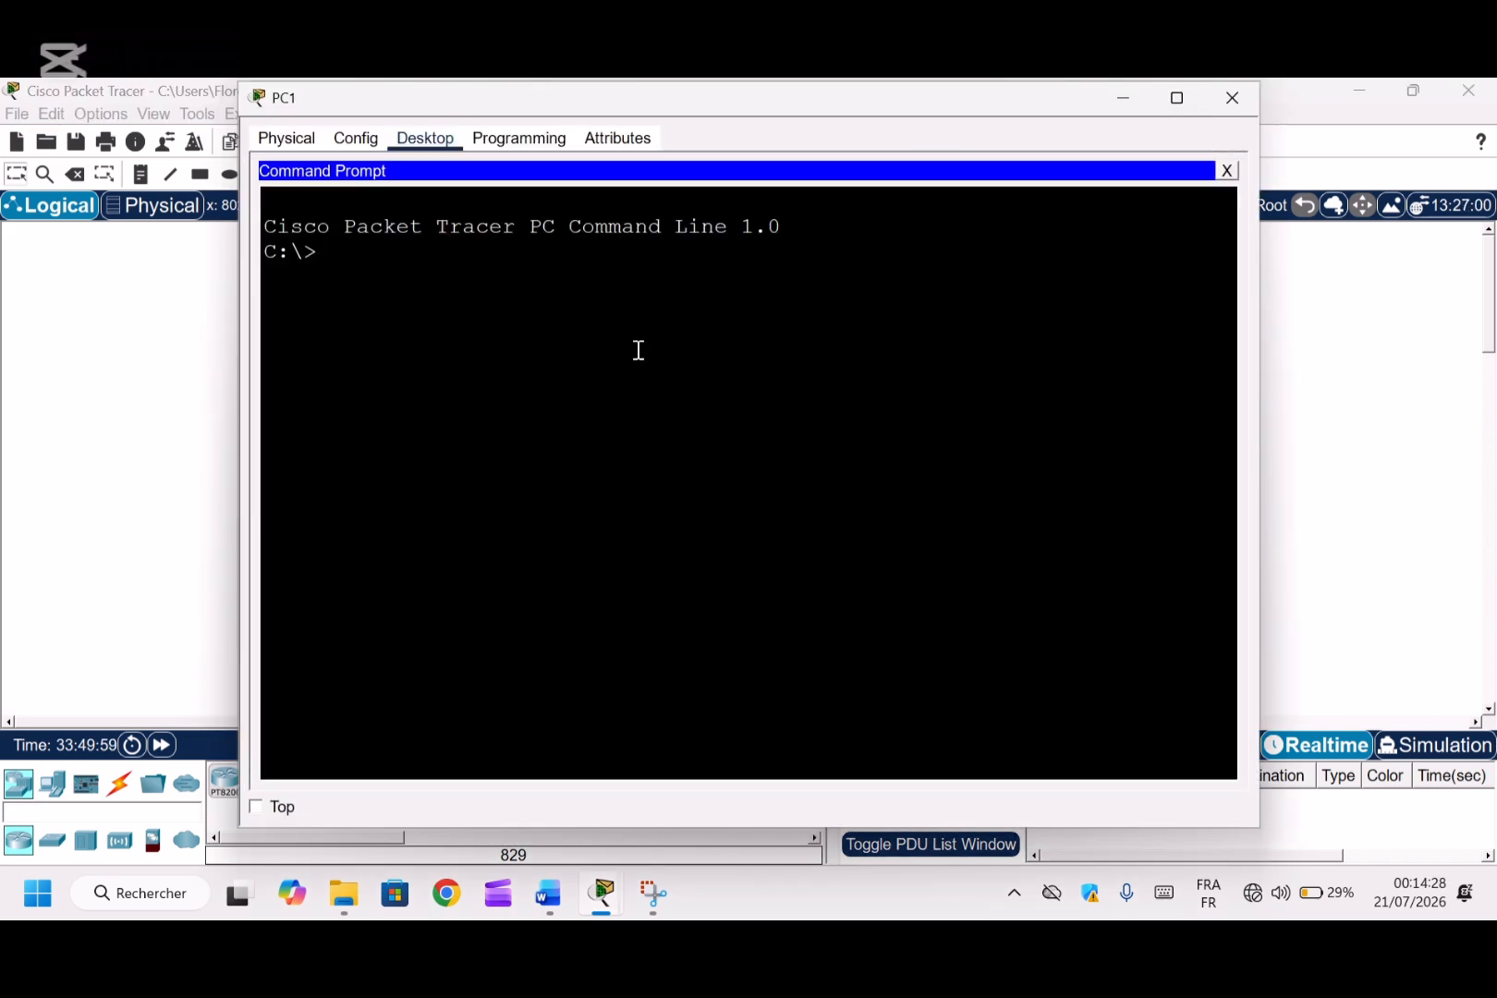
type("ping ")
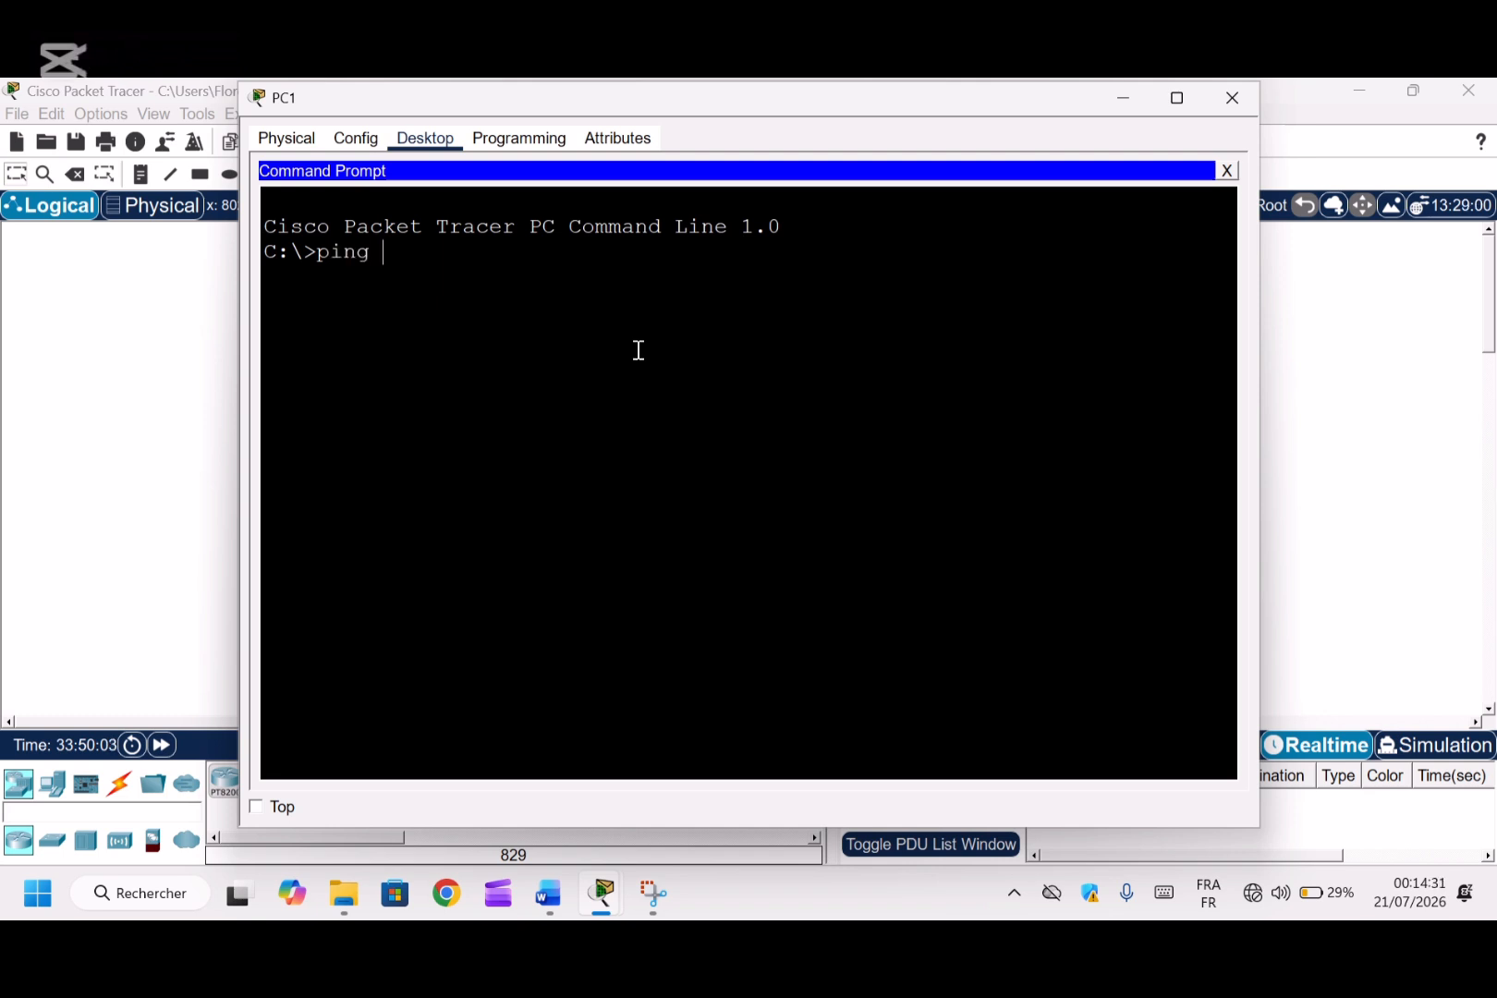
type("192.168.1.4")
key("Return")
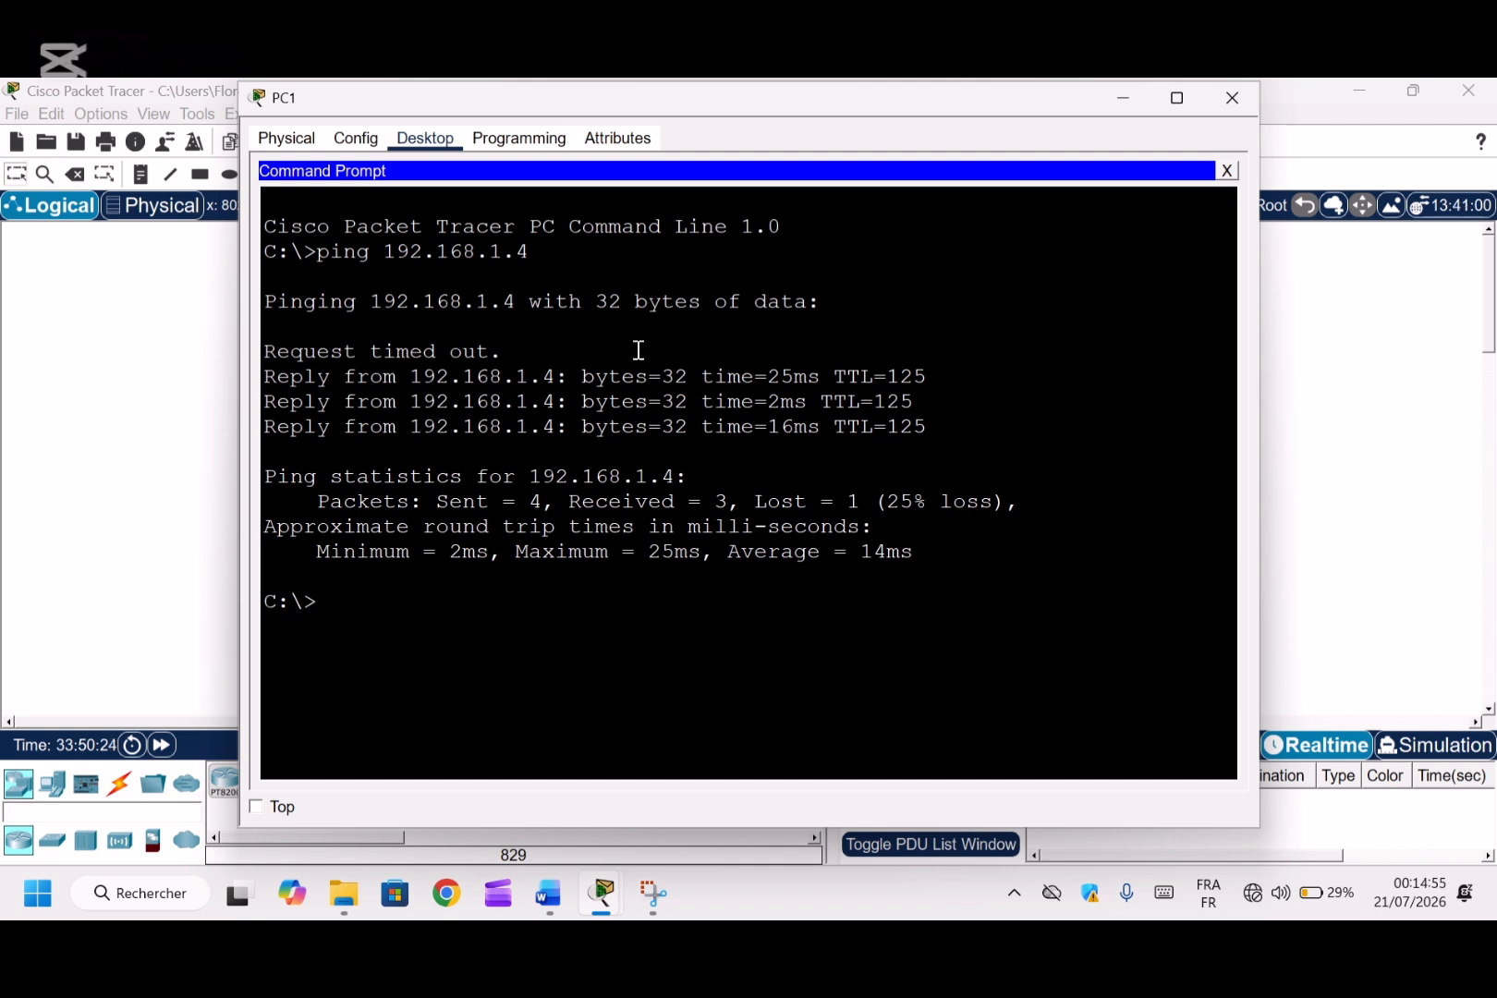
key("Up")
key("Return")
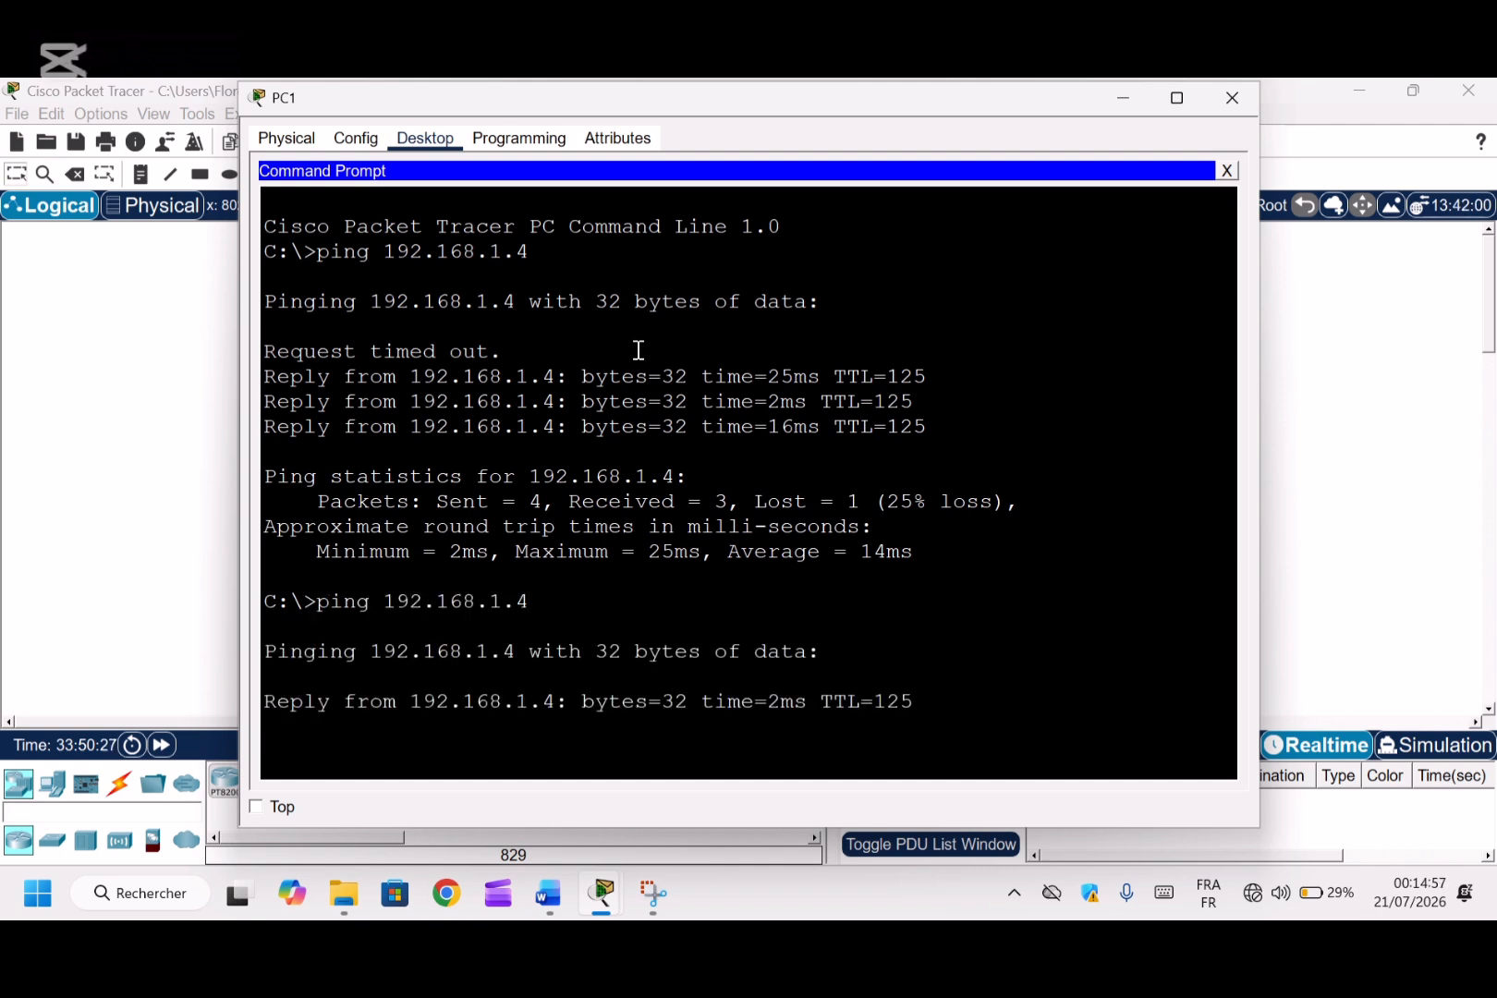